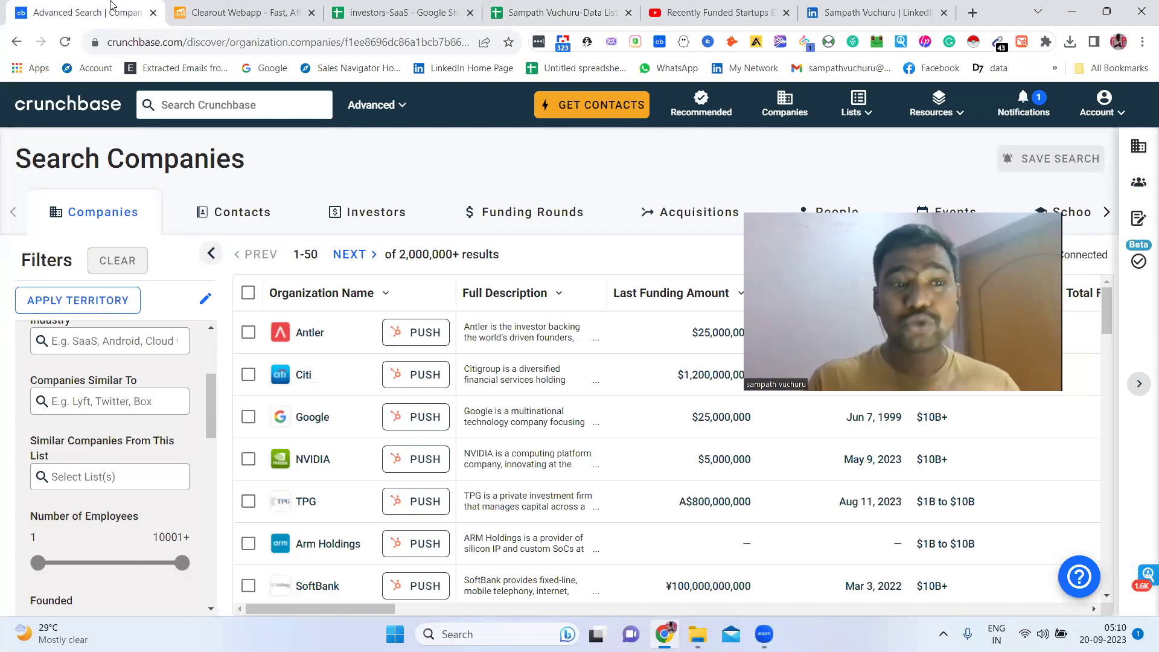
Switch from the Crunchbase company search to the LinkedIn profile tab
click(839, 6)
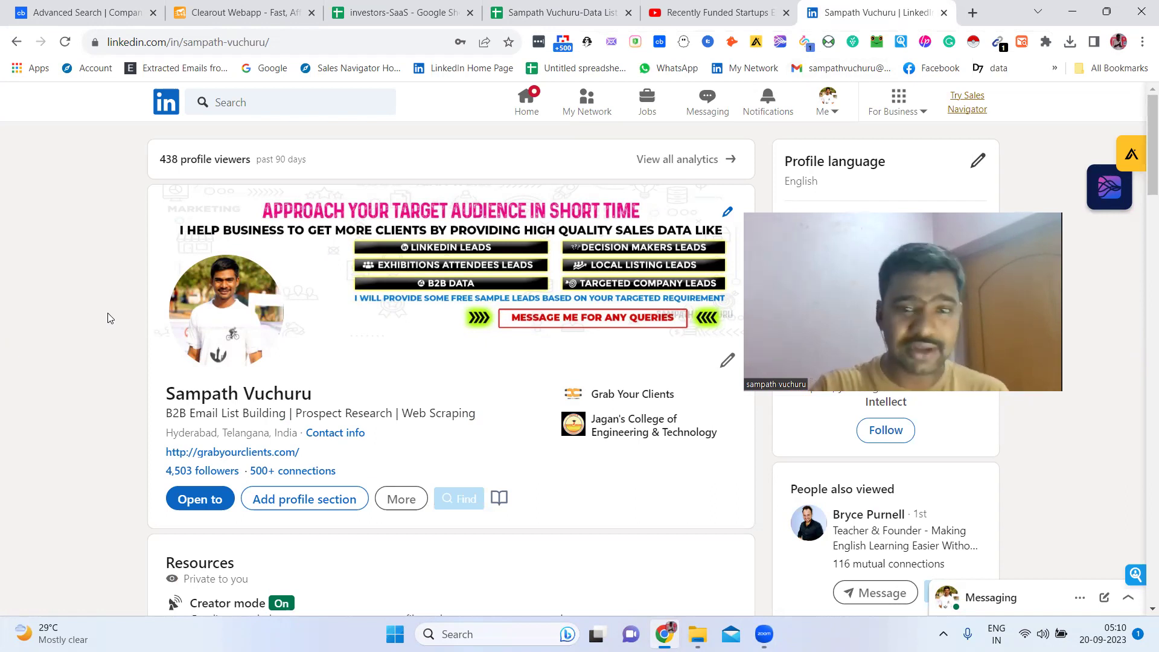
Switch to the YouTube 'Recently Funded Startups Email List' video page
click(716, 12)
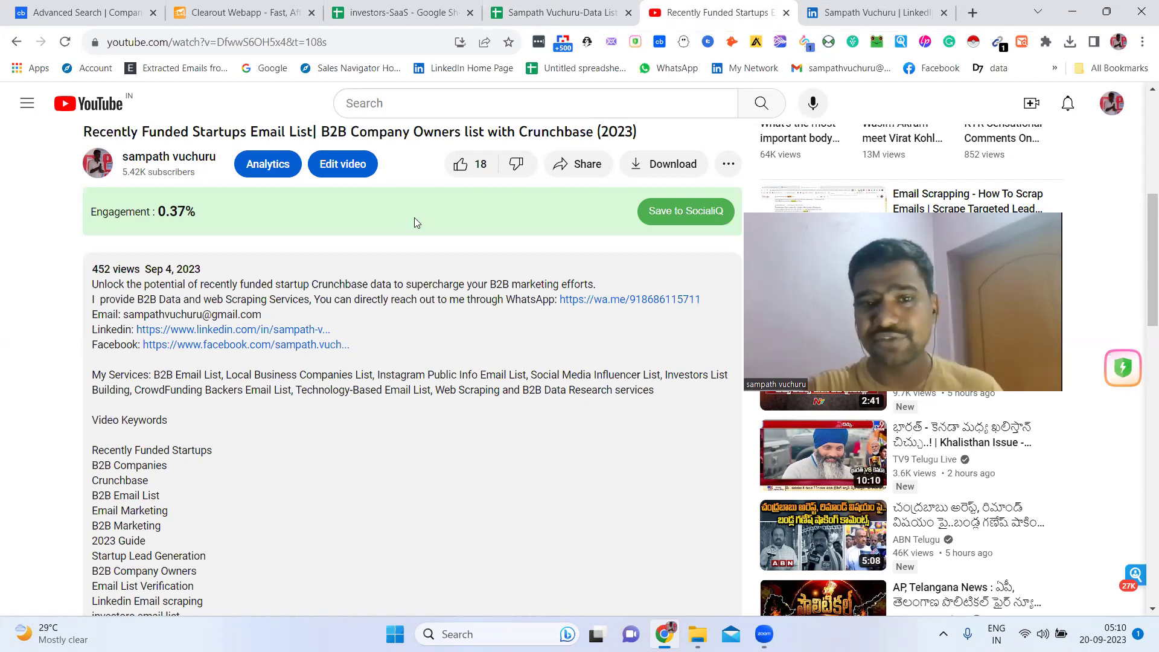
Bring up the 'Data List Example' spreadsheet on its Angel Investors List sheet
click(585, 7)
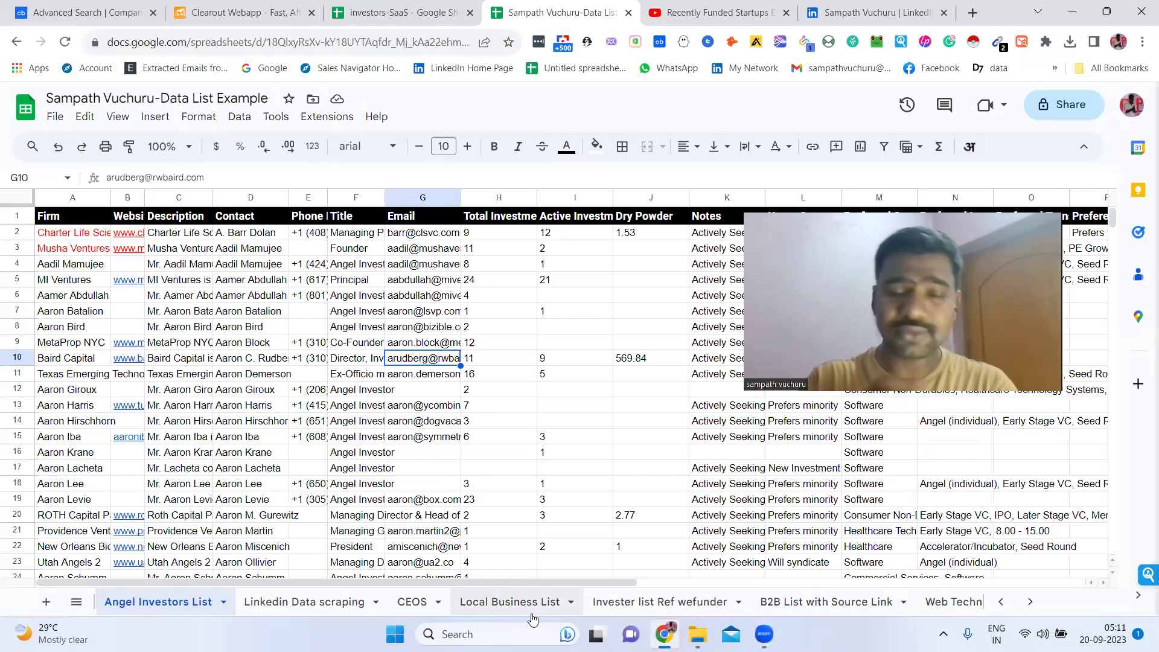
Browse the LinkedIn, Local Business, Web Technology and Instagram sample sheets, then return to YouTube
click(325, 603)
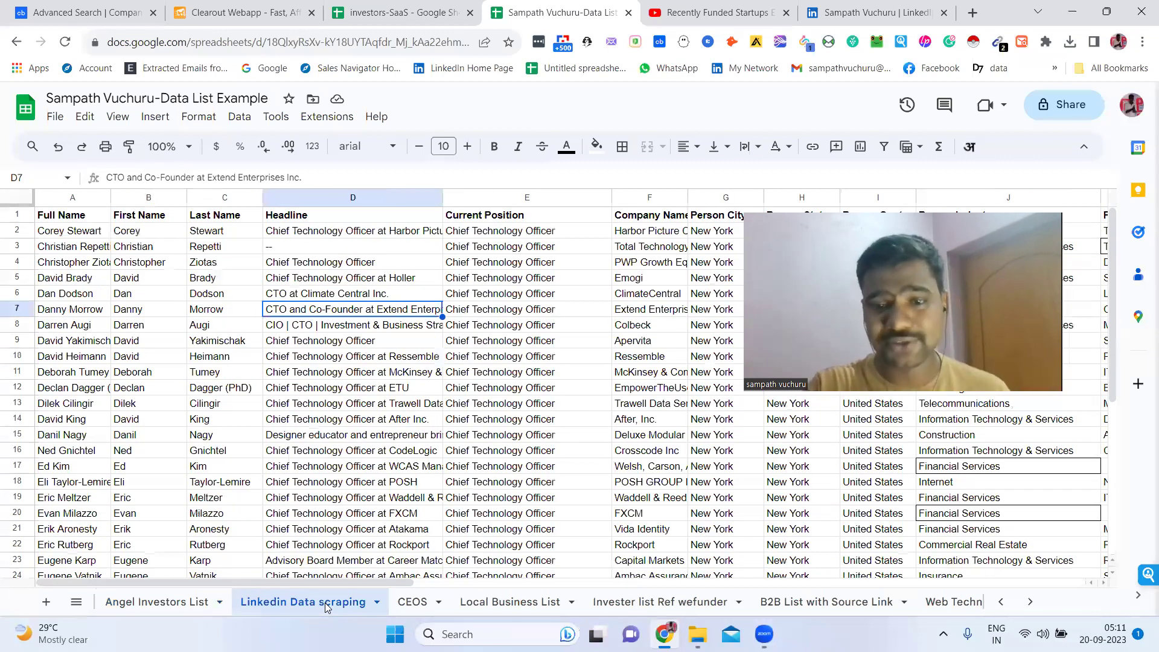
click(506, 603)
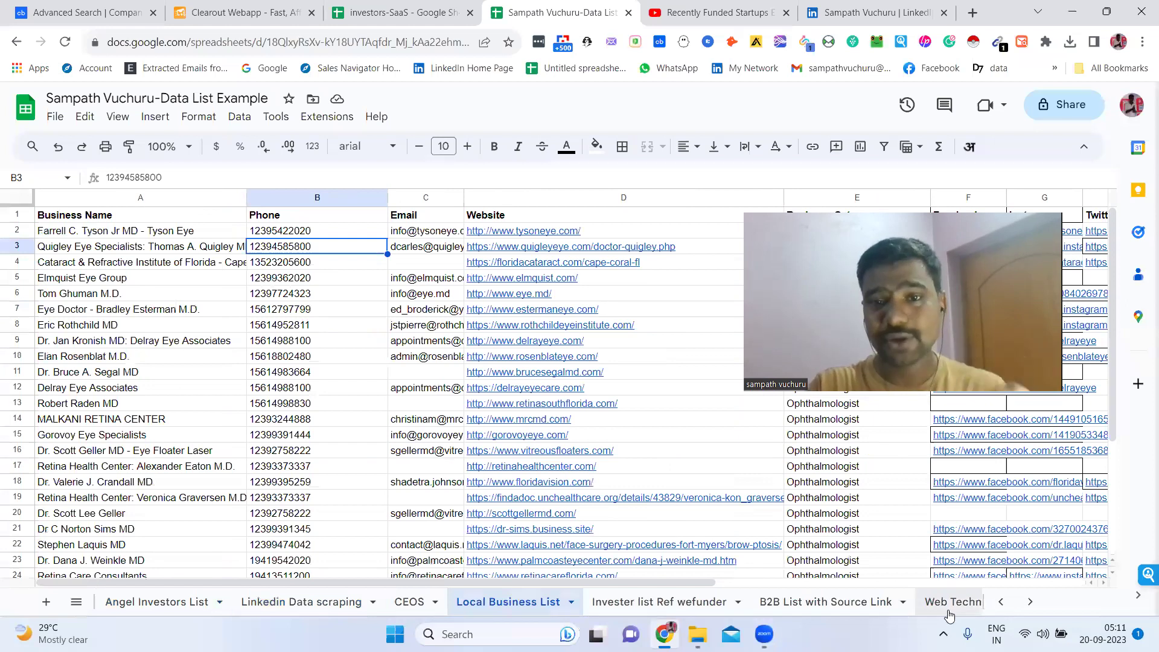
click(1031, 602)
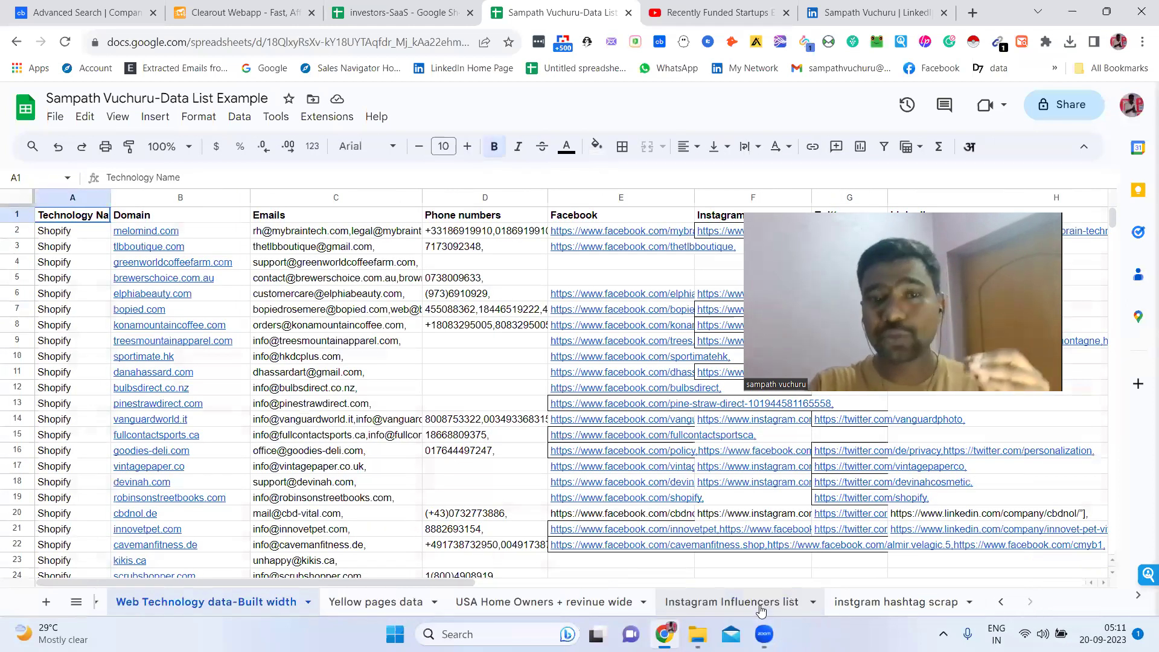
click(733, 602)
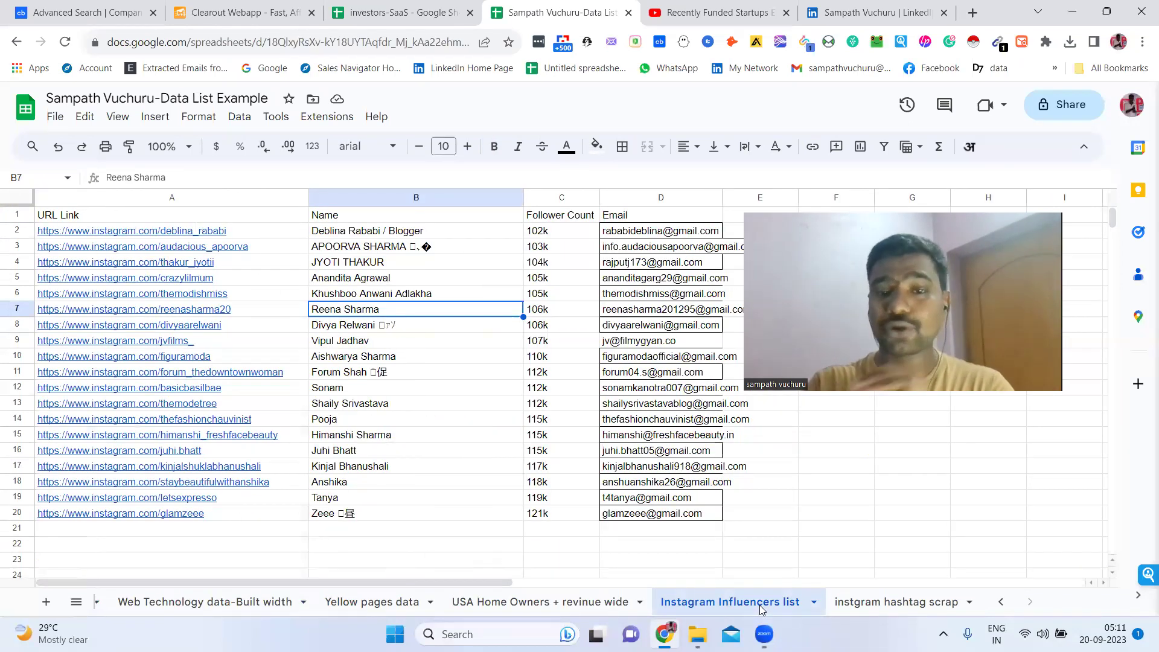
click(920, 604)
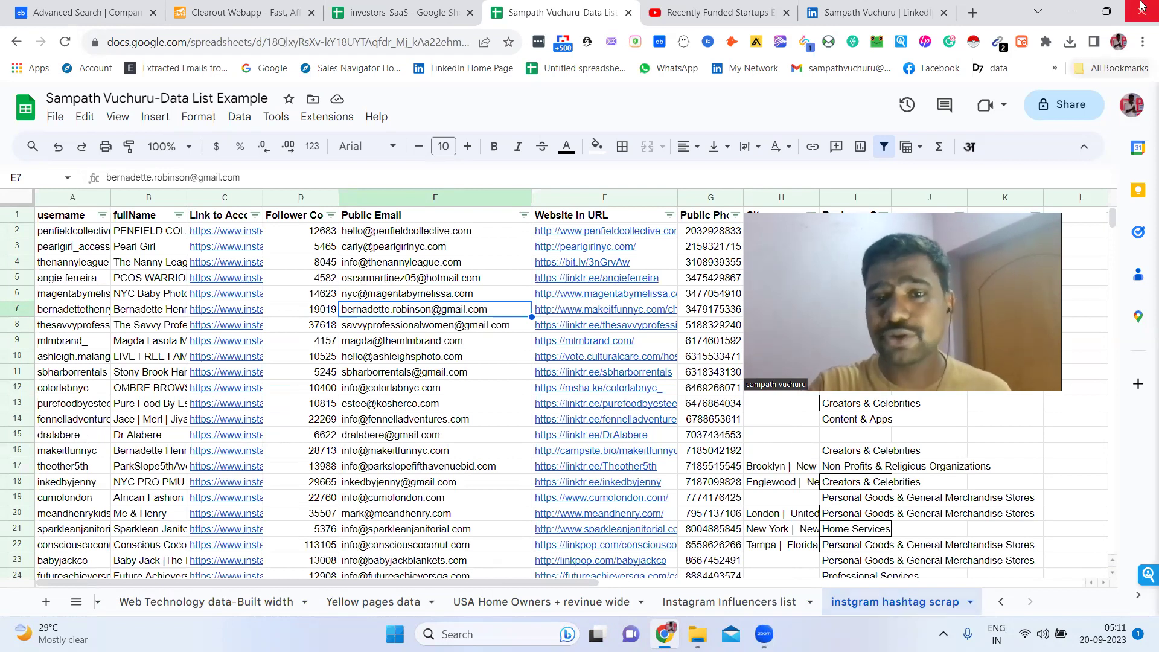
click(739, 4)
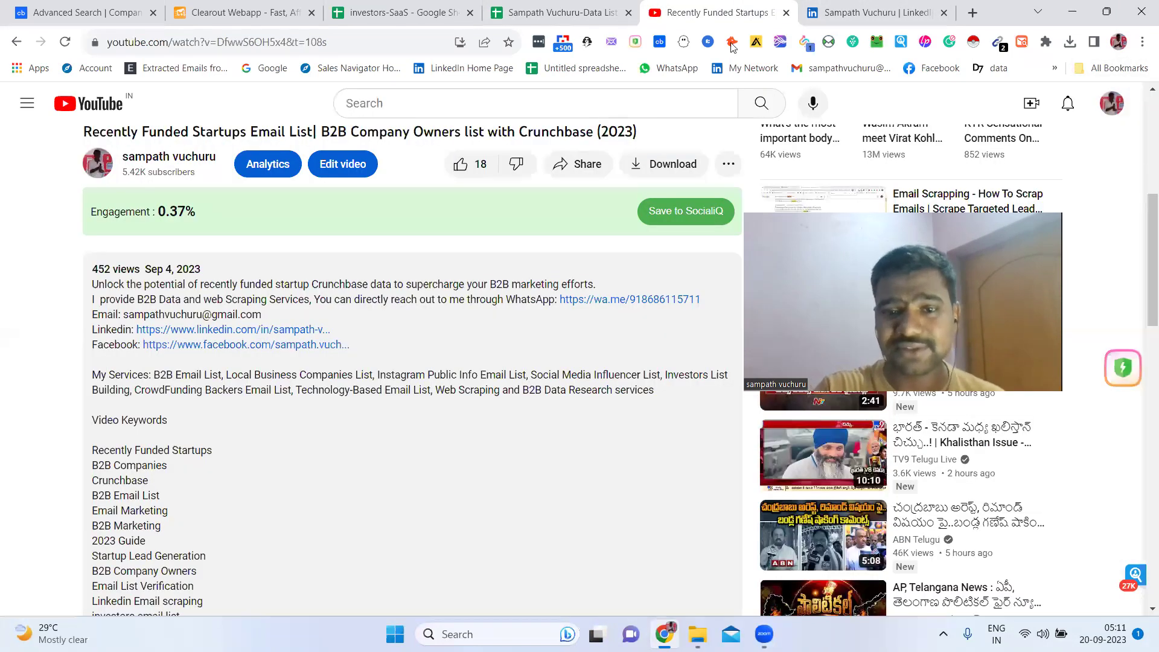
Highlight the WhatsApp B2B data services line in the description, then go back to Crunchbase
triple_click(537, 301)
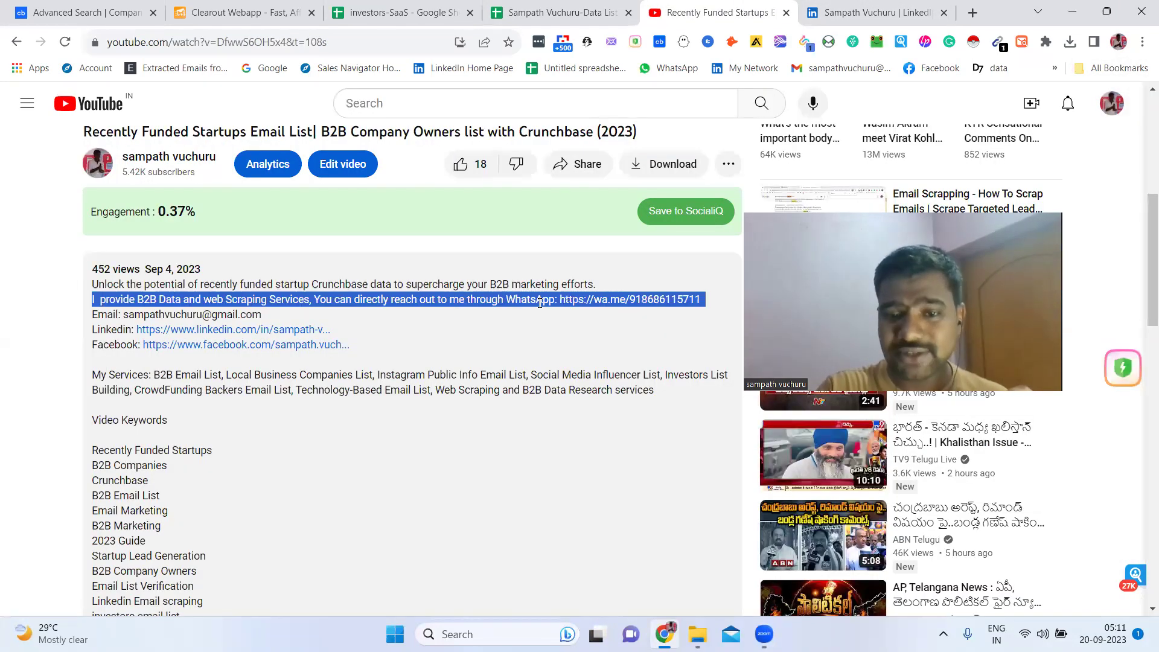
click(425, 305)
click(41, 5)
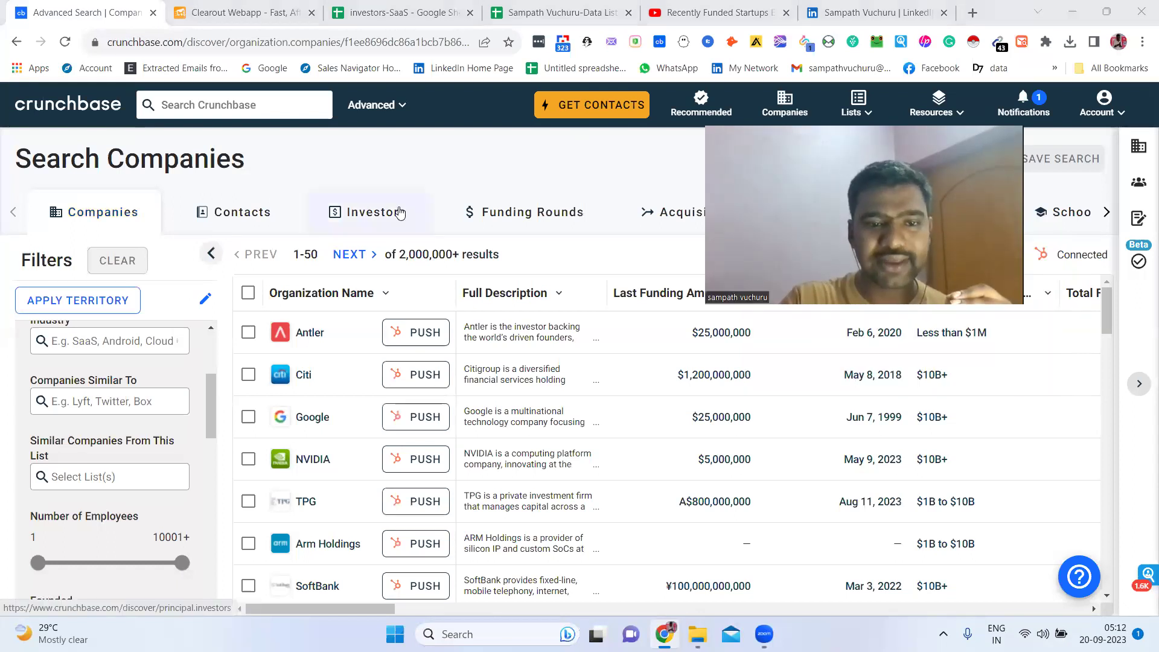
Switch the search to Investors and expand the Contacts and Investments filter sections
click(400, 212)
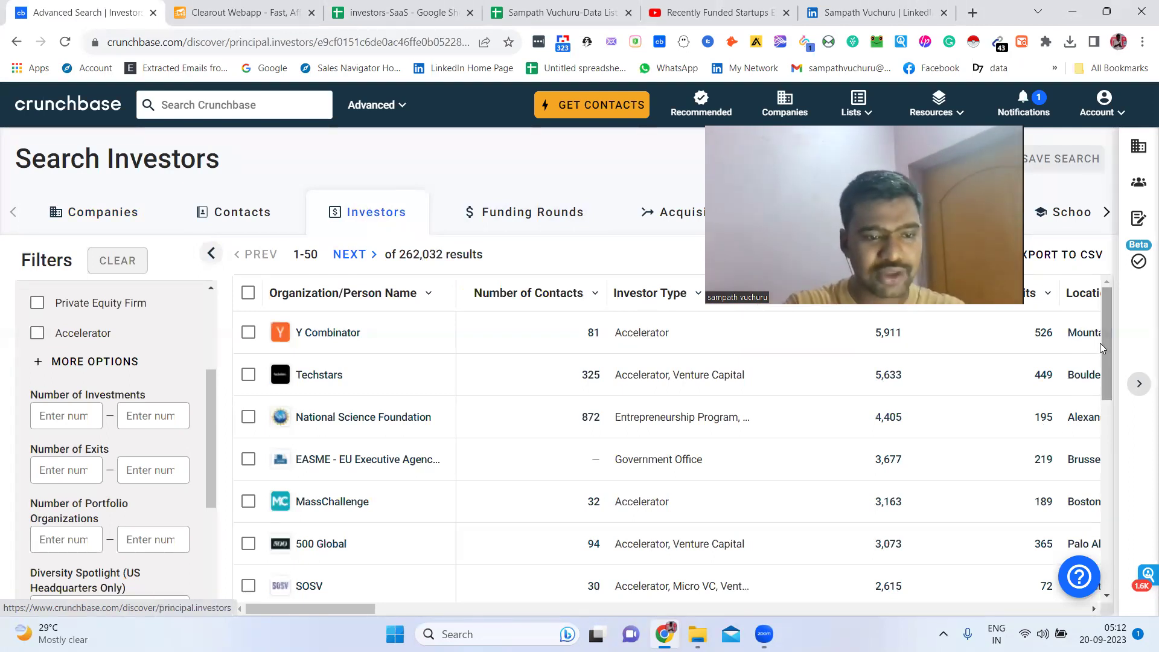
drag(211, 439, 210, 340)
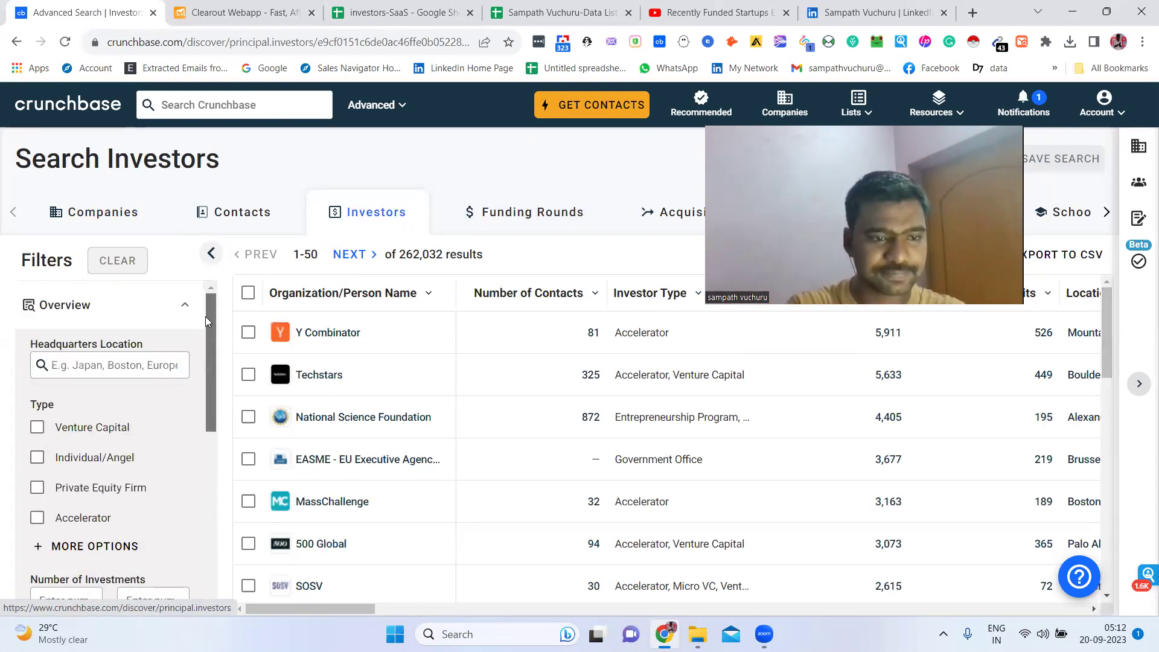
scroll(216, 374, down, 2)
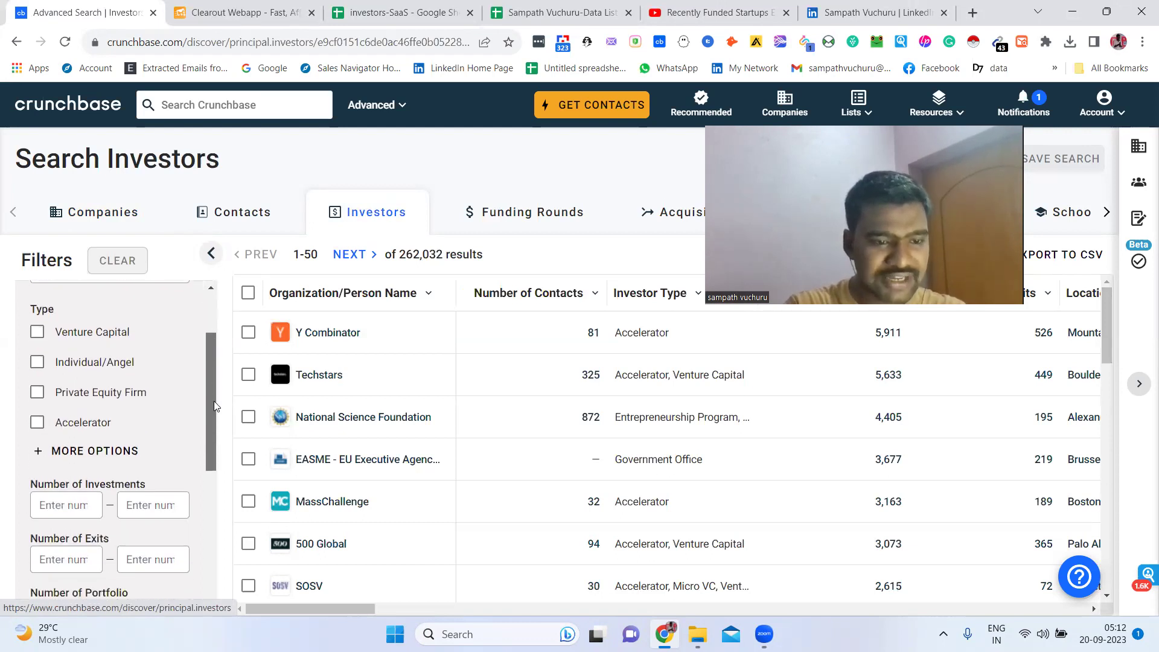
scroll(216, 501, down, 4)
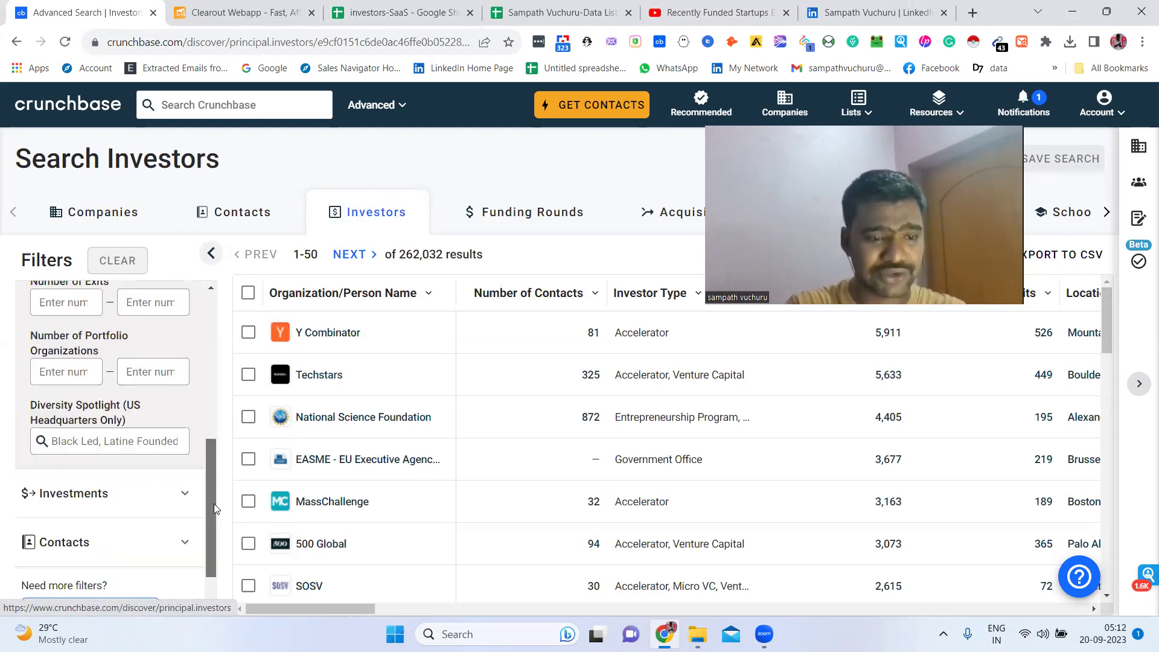
scroll(173, 495, down, 1)
click(173, 480)
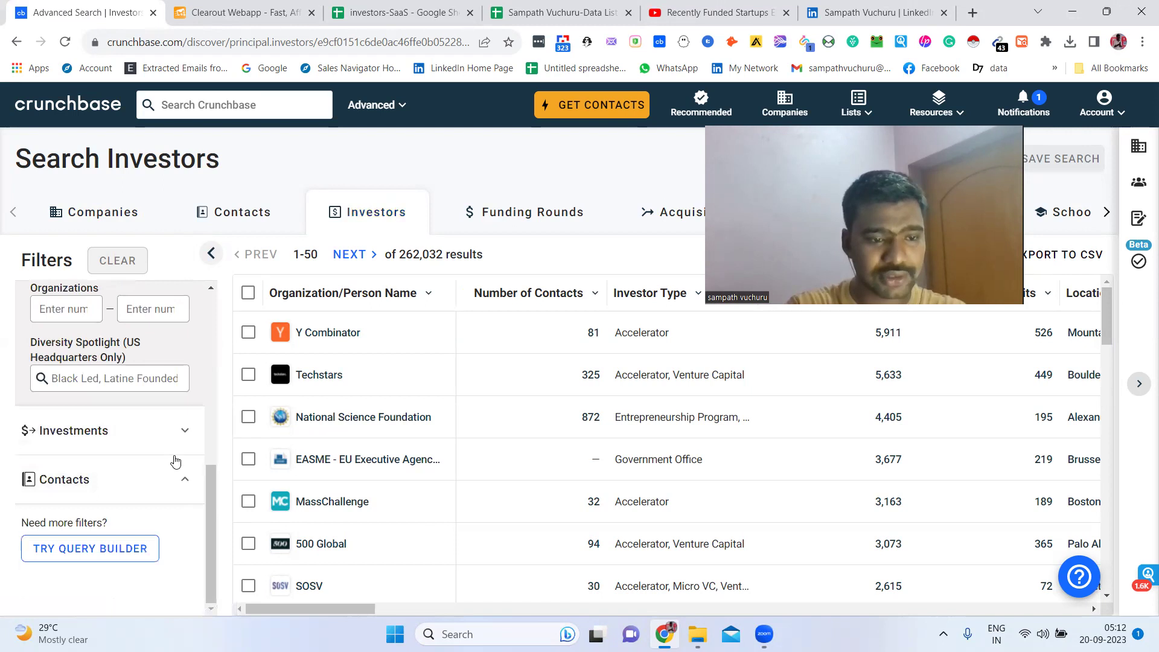
click(175, 446)
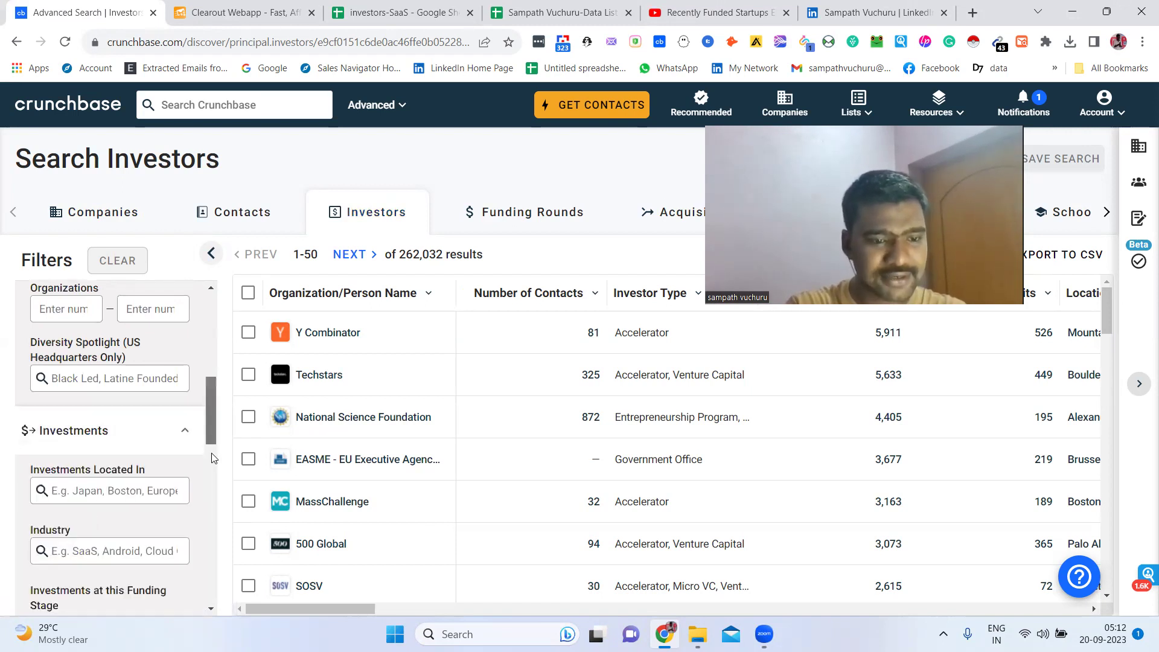
Filter investors by the Software > SaaS industry, narrowing results to 20,594
click(213, 457)
drag(212, 457, 203, 392)
scroll(181, 435, down, 2)
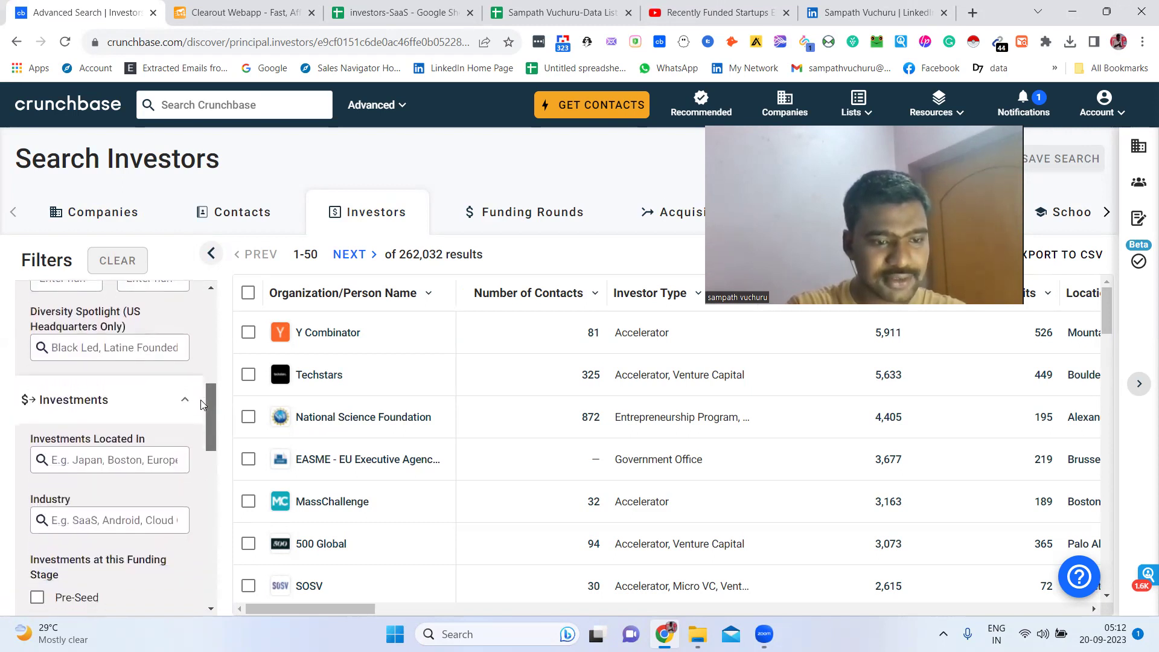
click(139, 451)
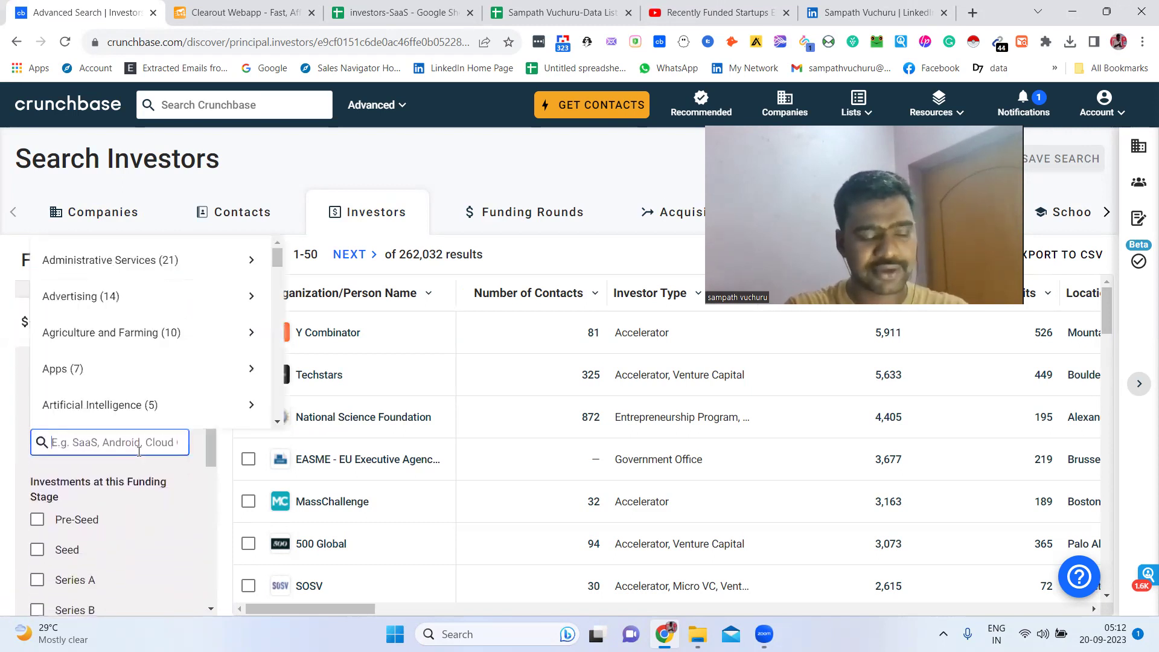
text(saas)
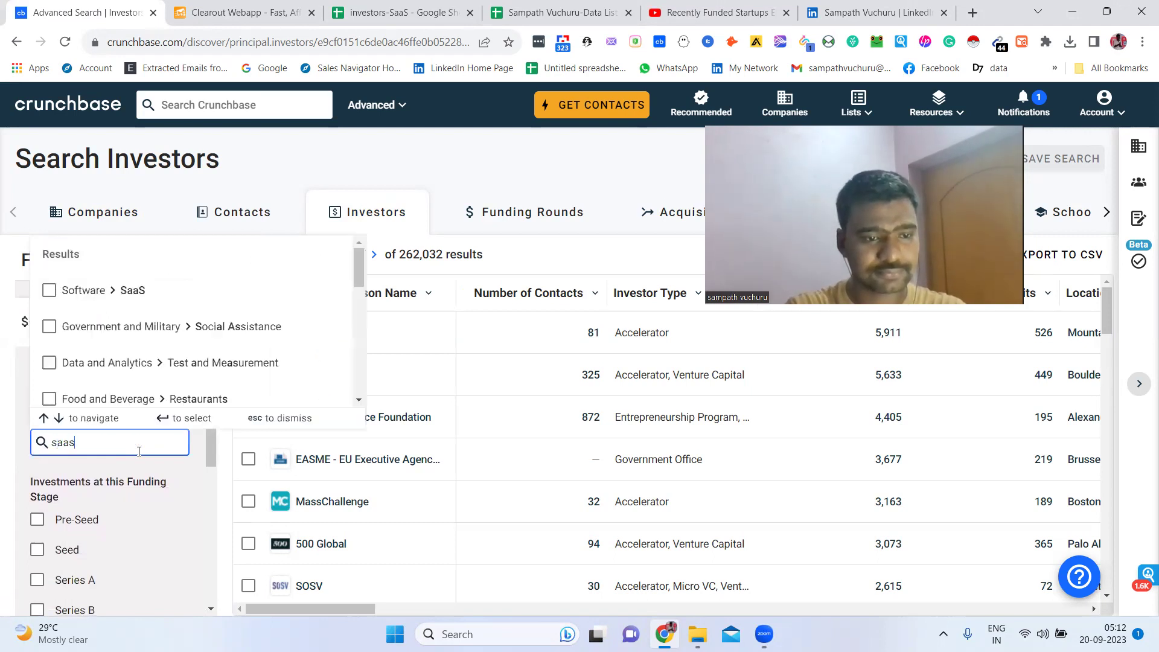
click(114, 293)
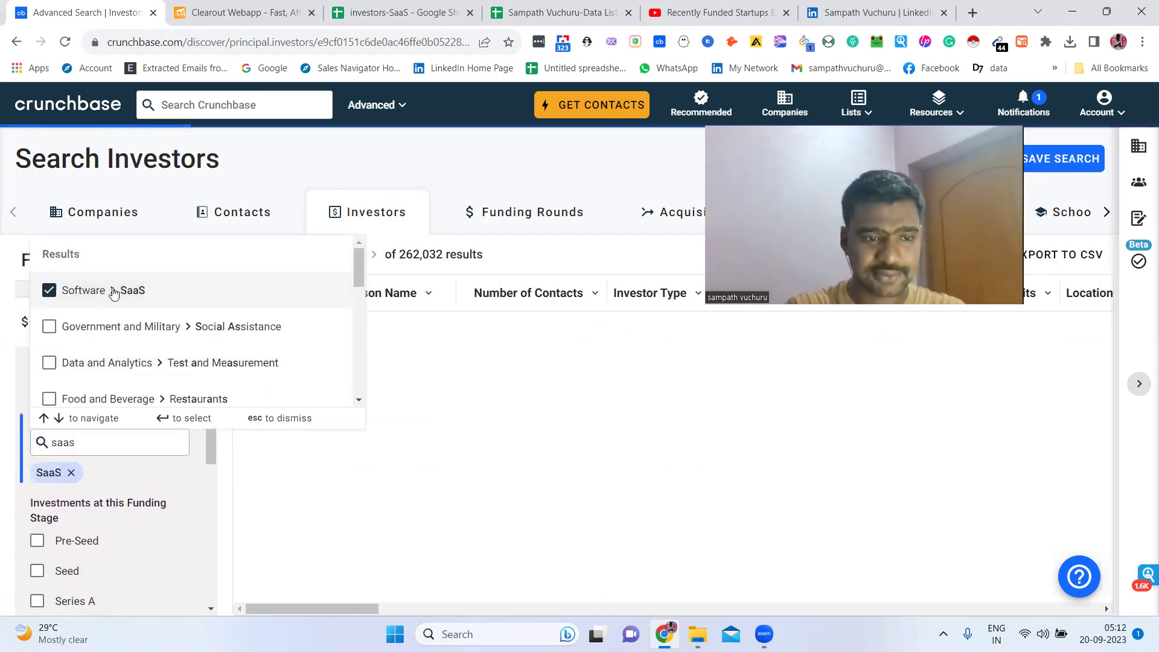
click(282, 184)
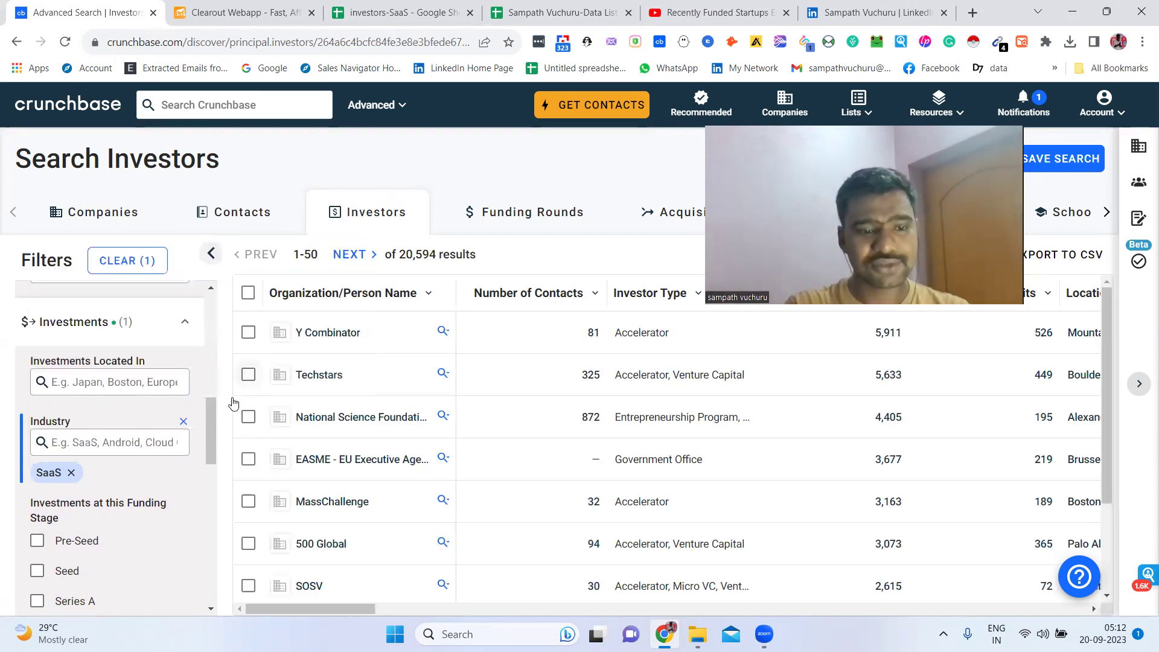
drag(211, 417, 210, 335)
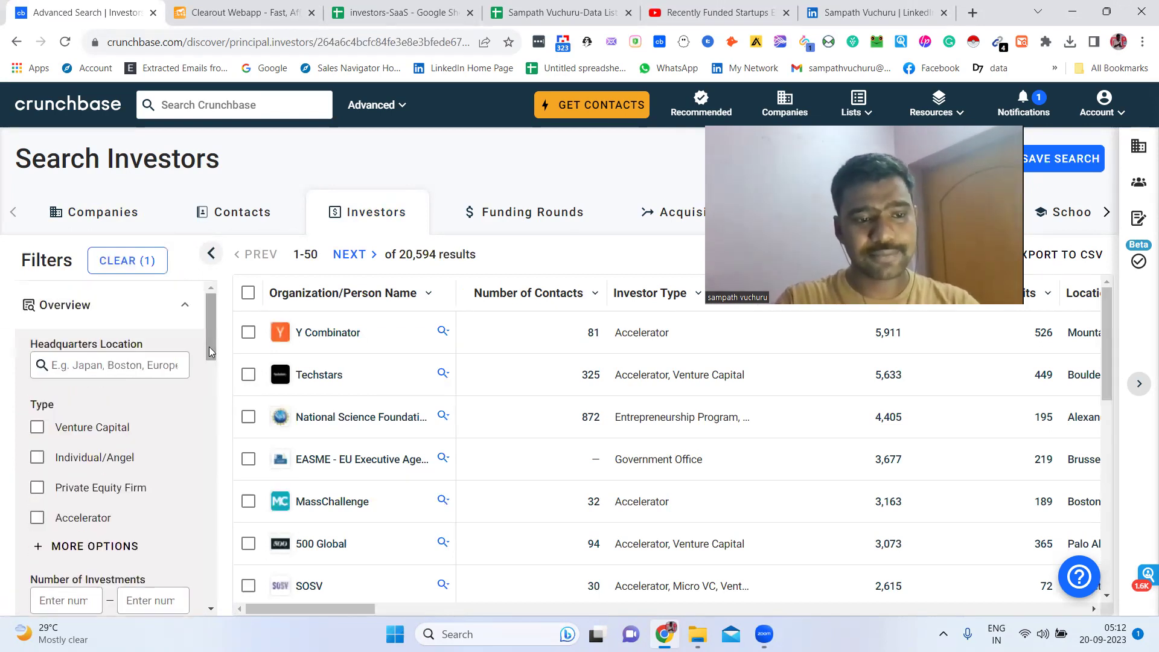
click(164, 365)
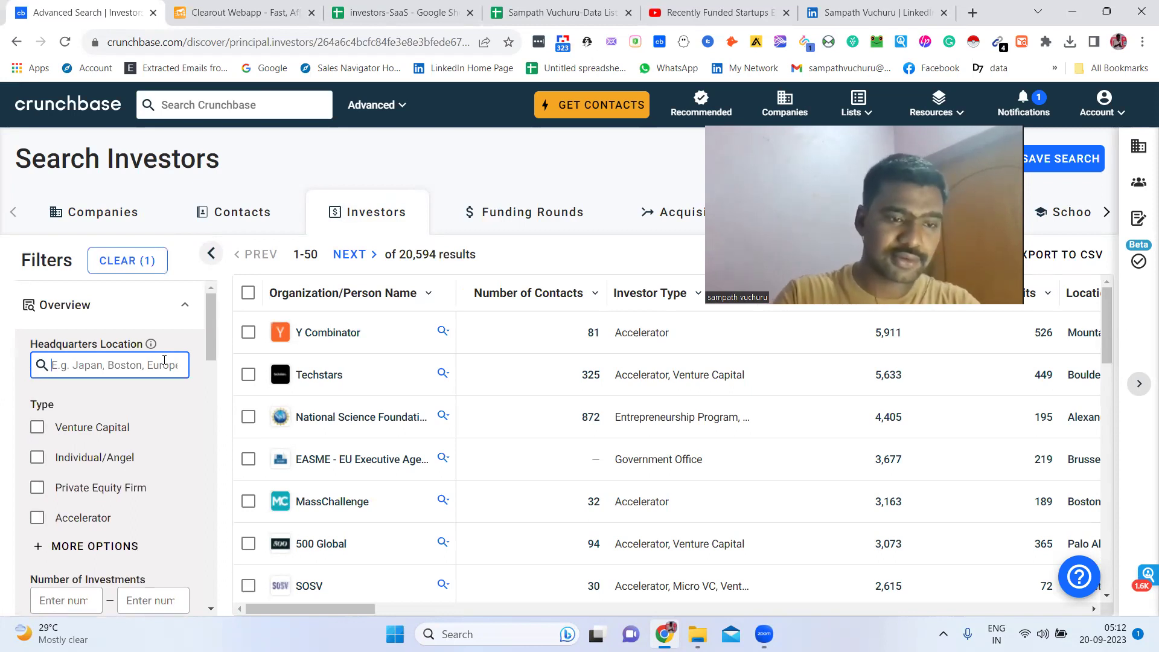
text(un)
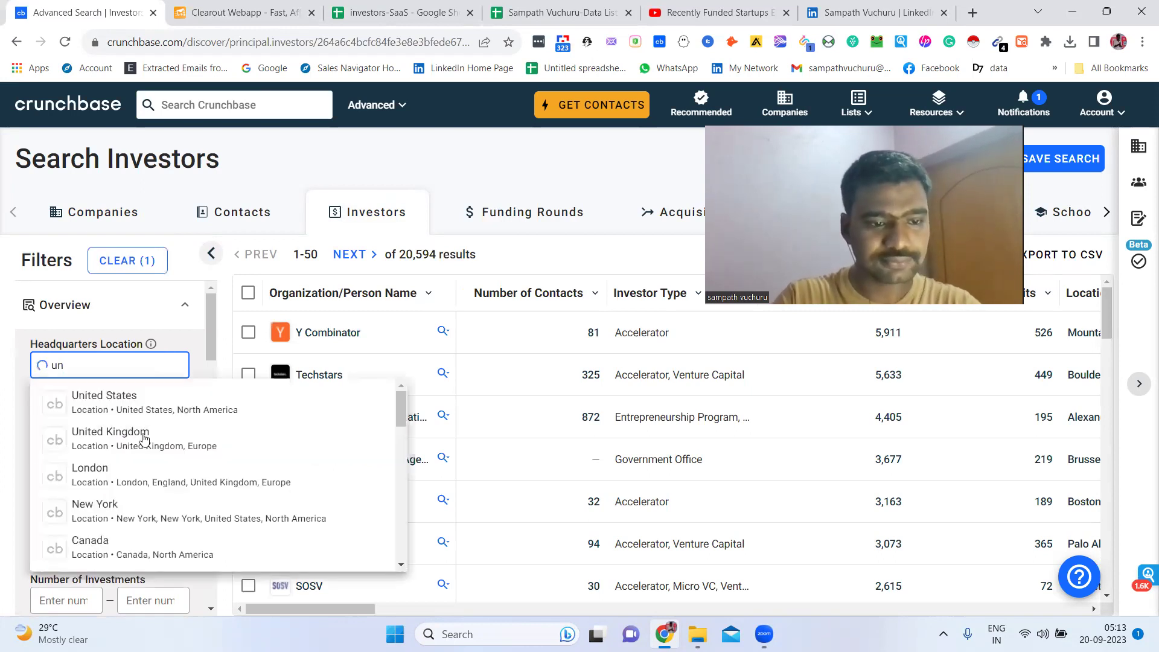
click(144, 439)
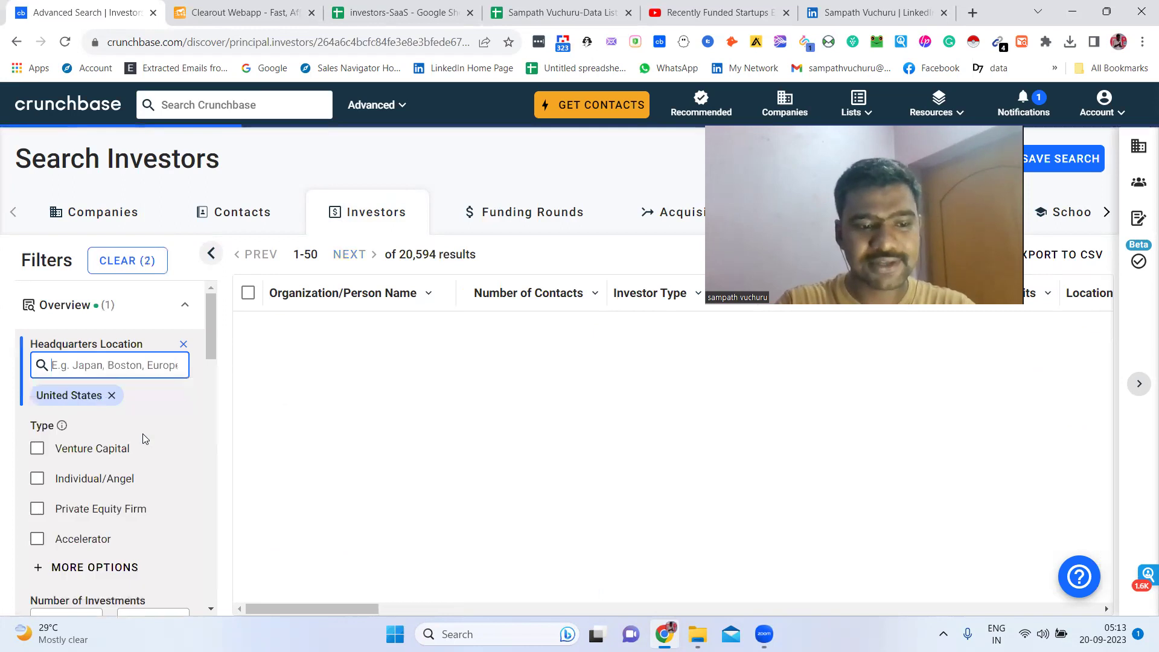
click(113, 398)
click(114, 360)
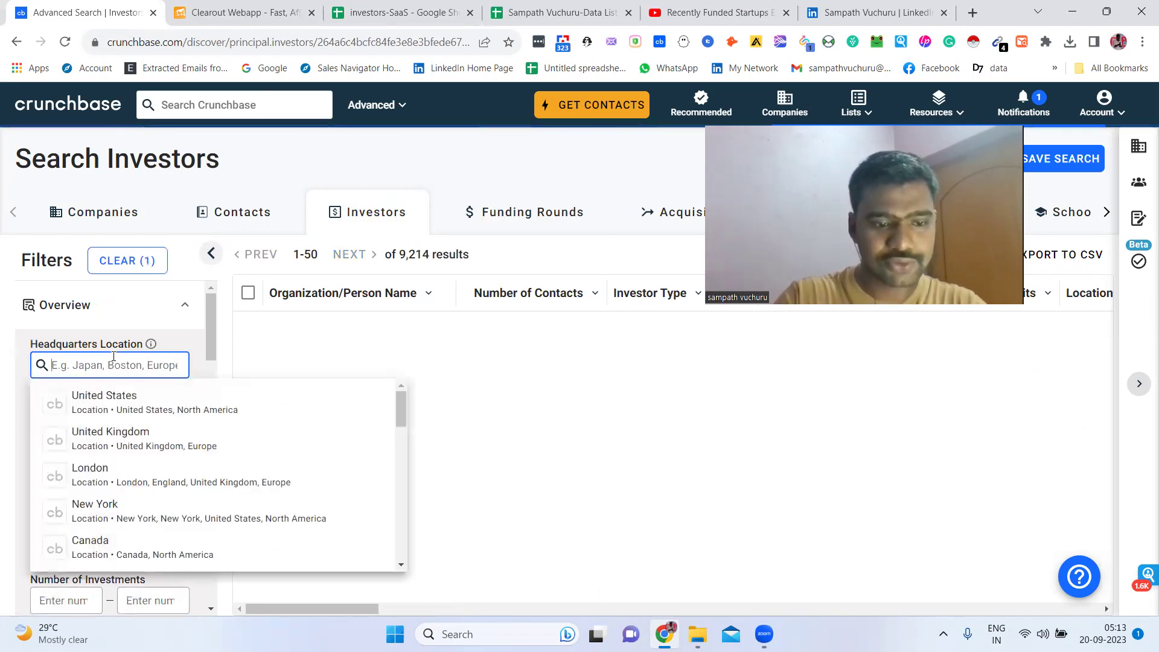
click(133, 432)
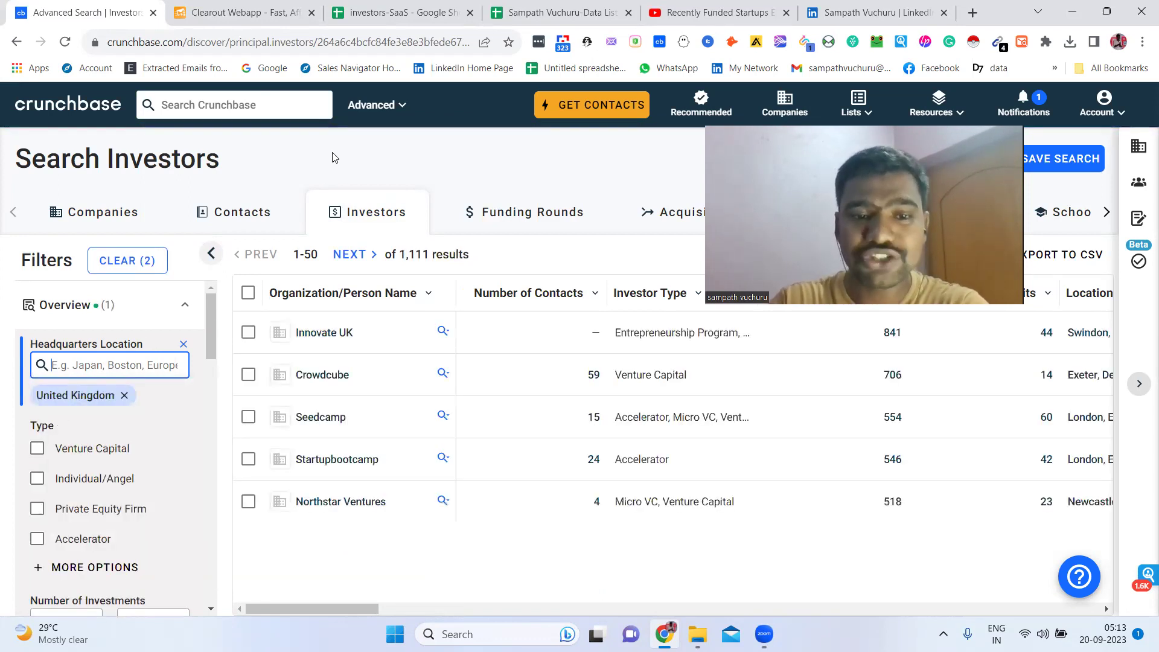
triple_click(428, 262)
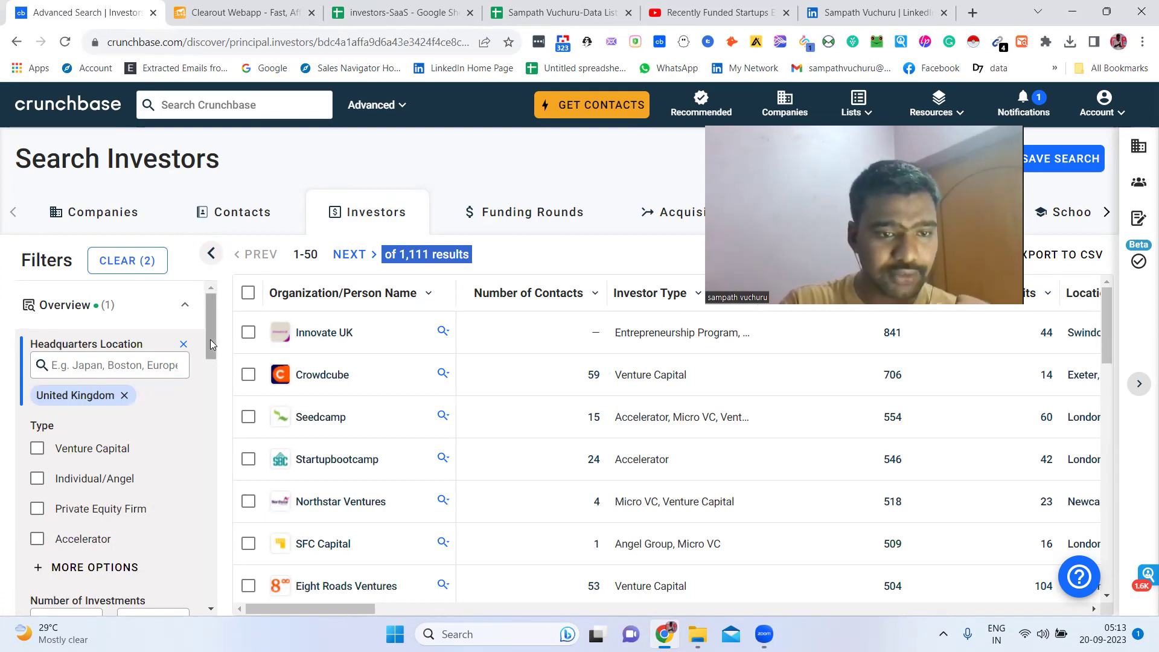
scroll(212, 351, down, 1)
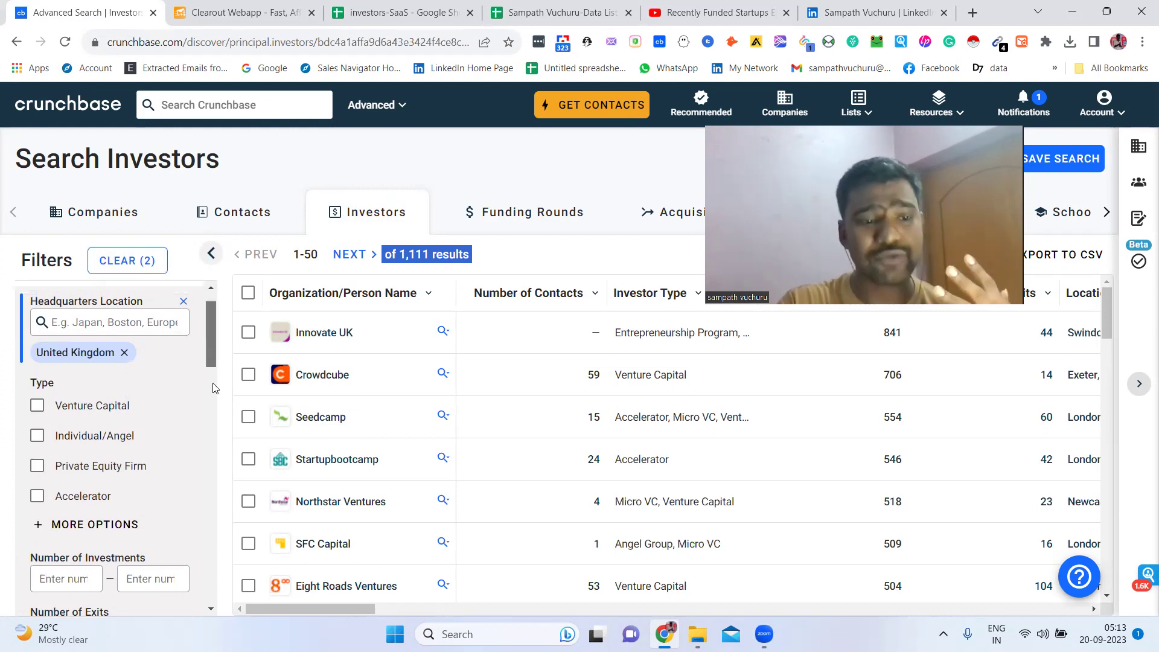
scroll(212, 375, down, 5)
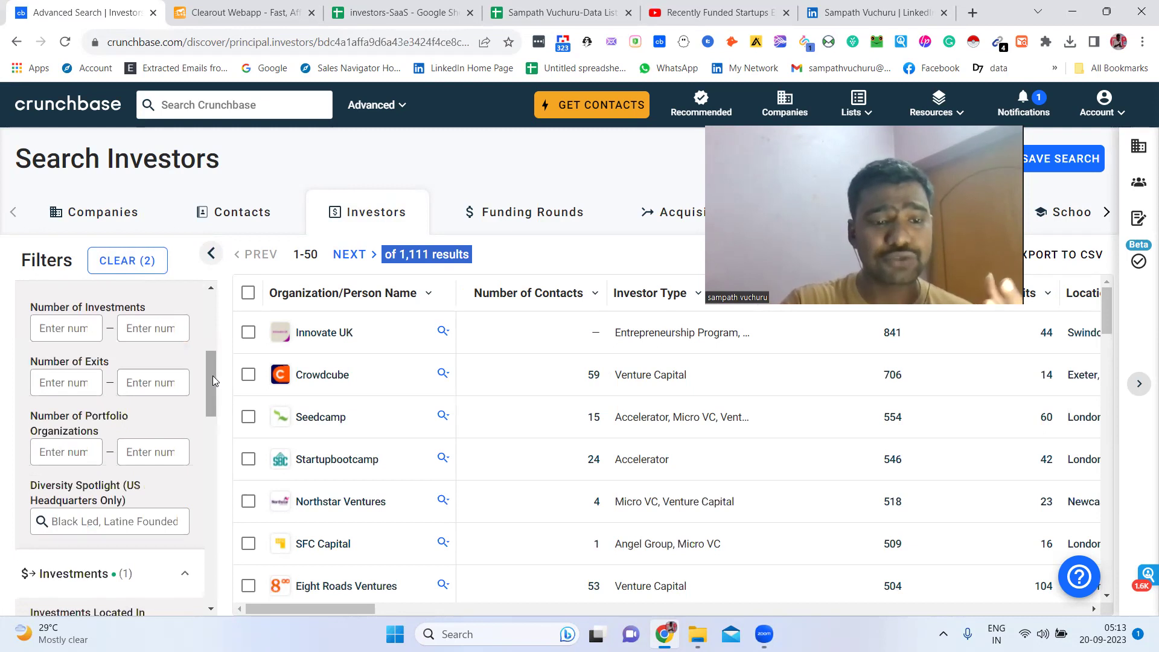
scroll(212, 411, down, 3)
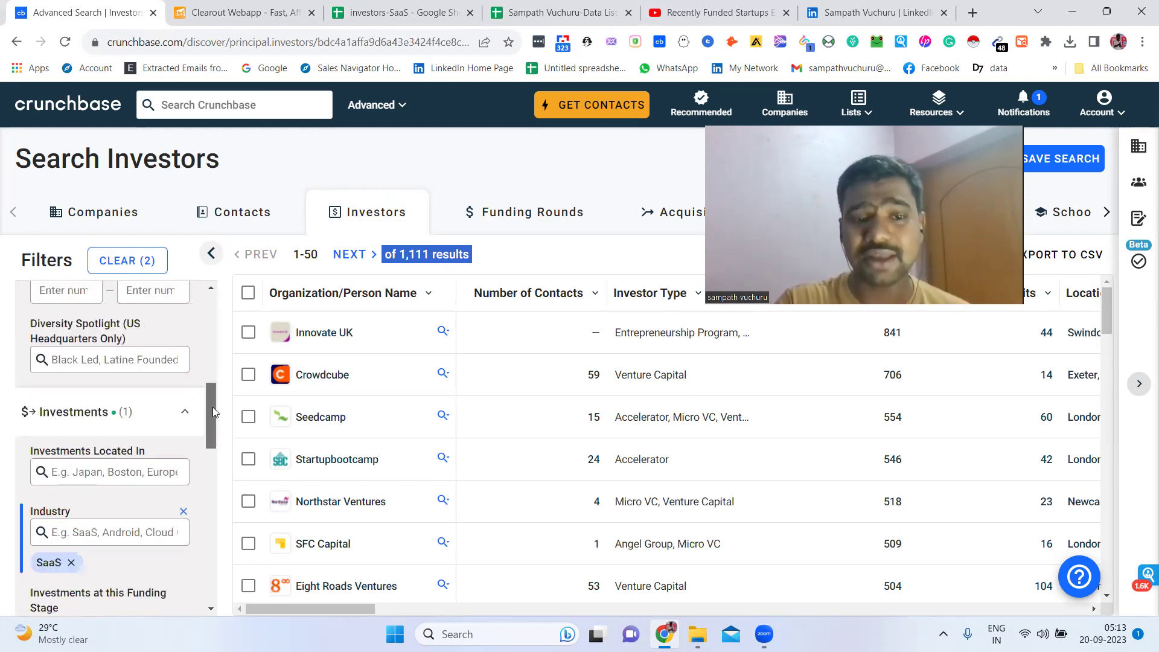
drag(212, 408, 205, 314)
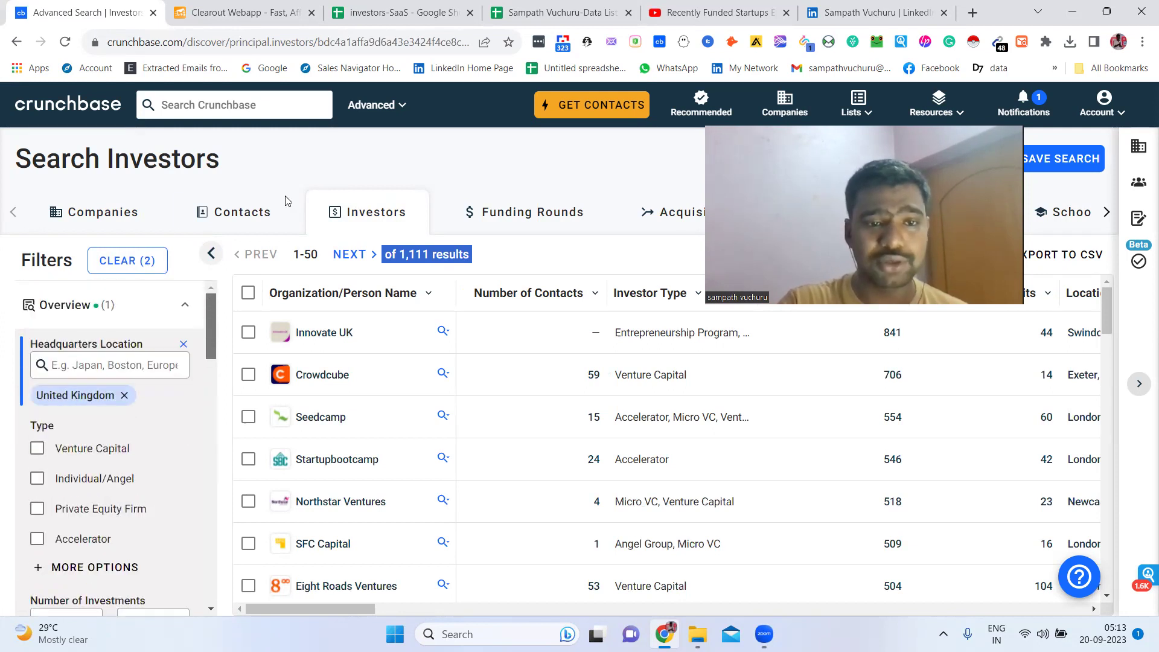
Scroll the UK SaaS investor results table sideways to review its columns
click(402, 145)
drag(313, 605, 617, 587)
scroll(617, 587, right, 10)
scroll(512, 521, left, 15)
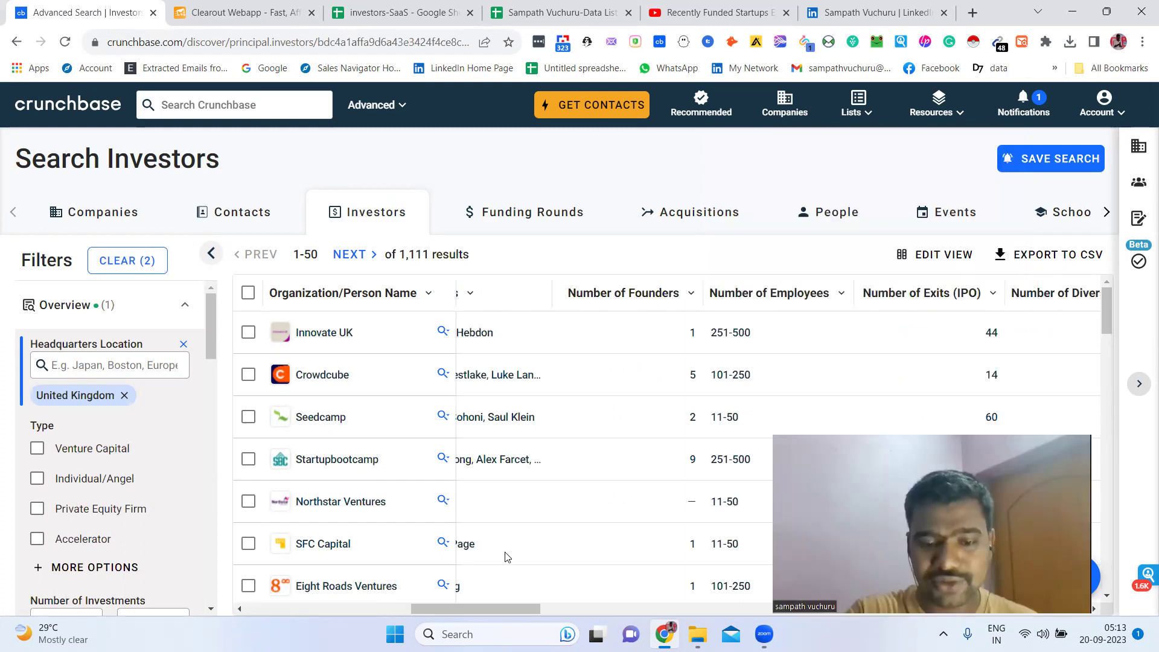
scroll(506, 605, right, 5)
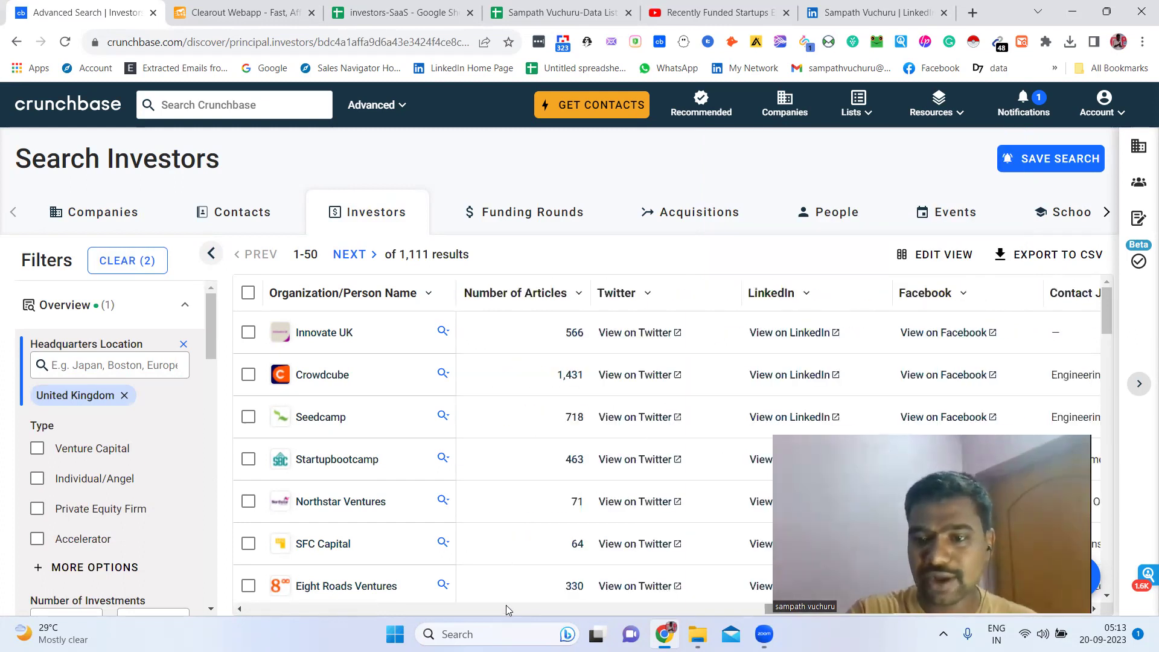
scroll(930, 266, right, 2)
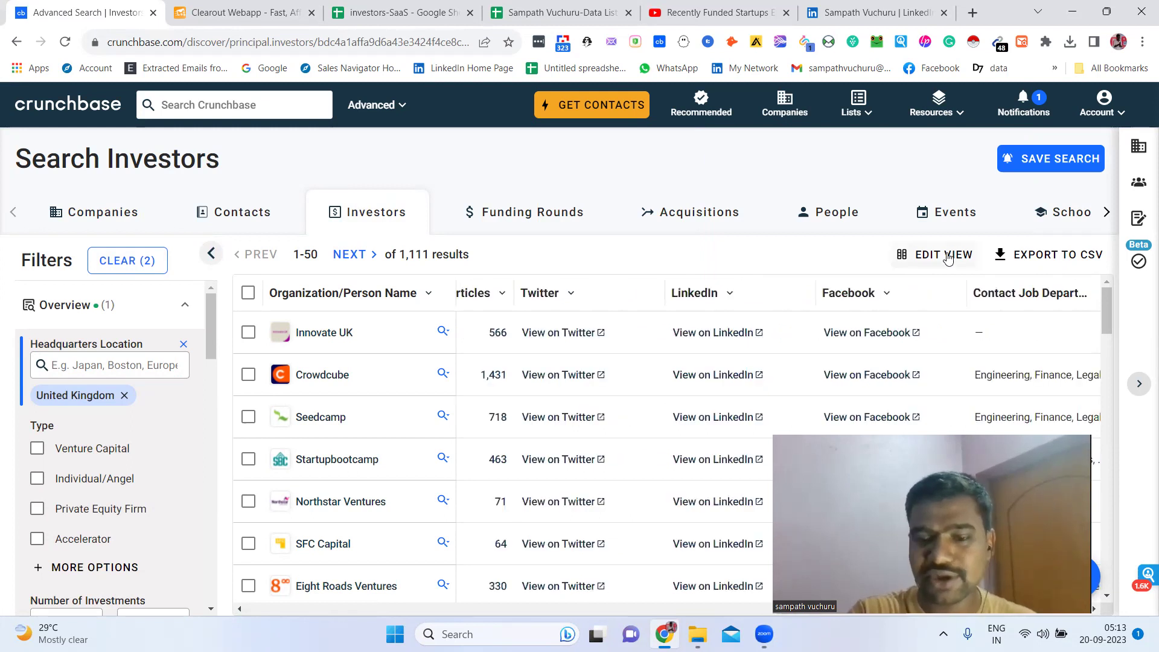
click(617, 607)
drag(618, 604, 500, 603)
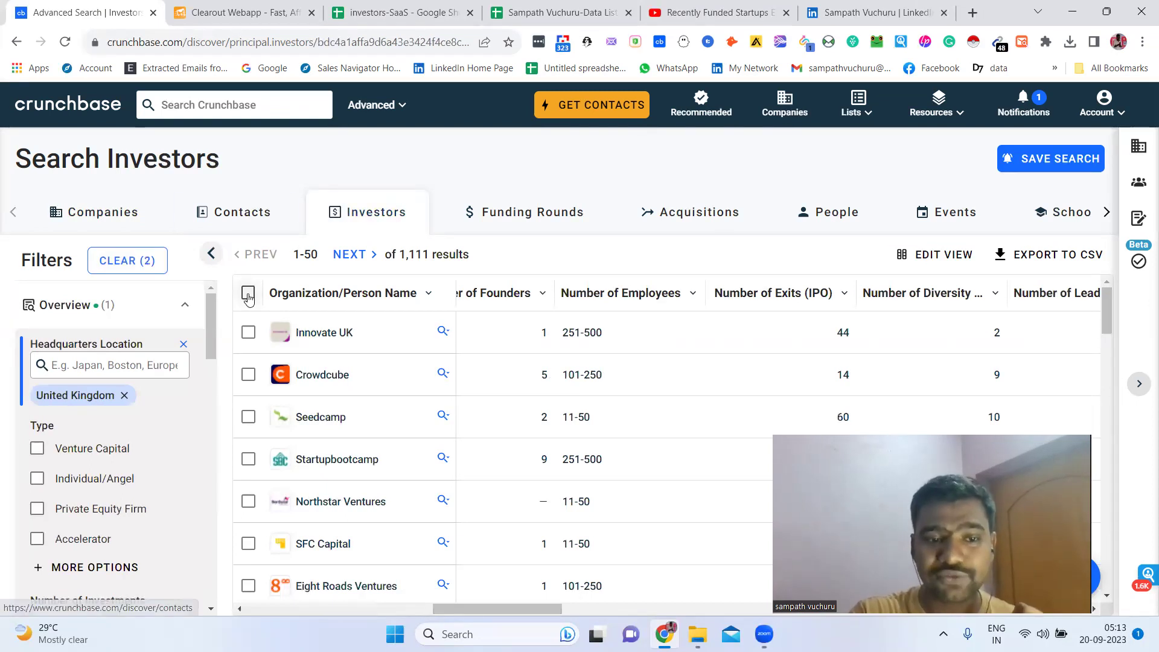
Select all 50 investors on the page, then extend the selection to the first 1,000 results
click(248, 294)
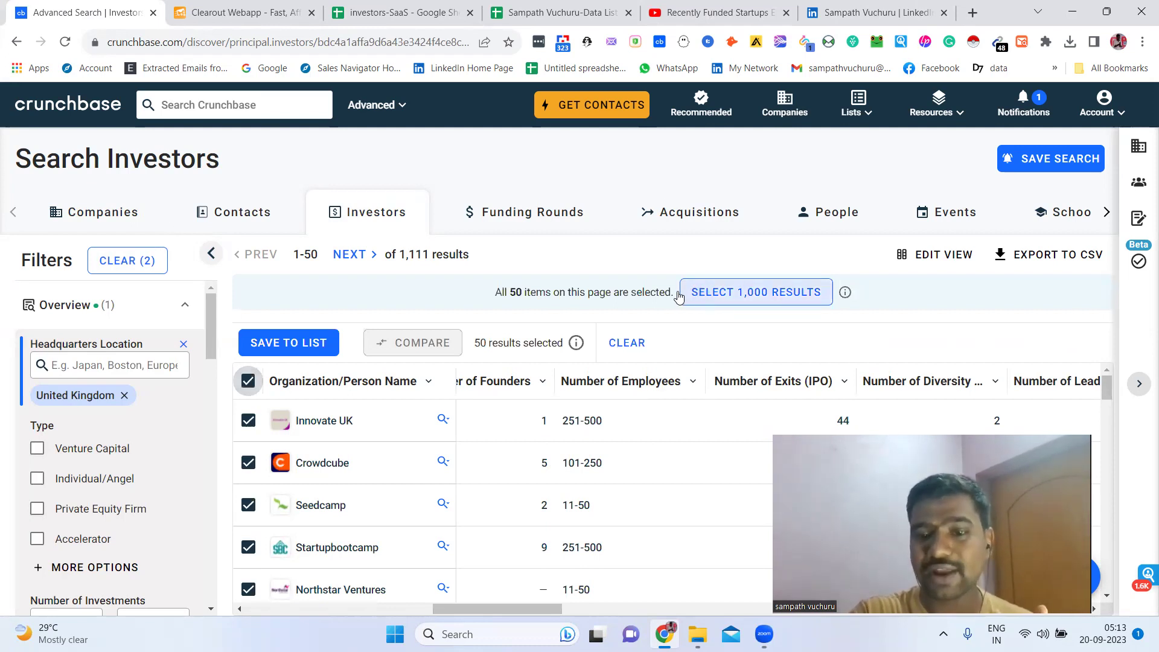
click(719, 296)
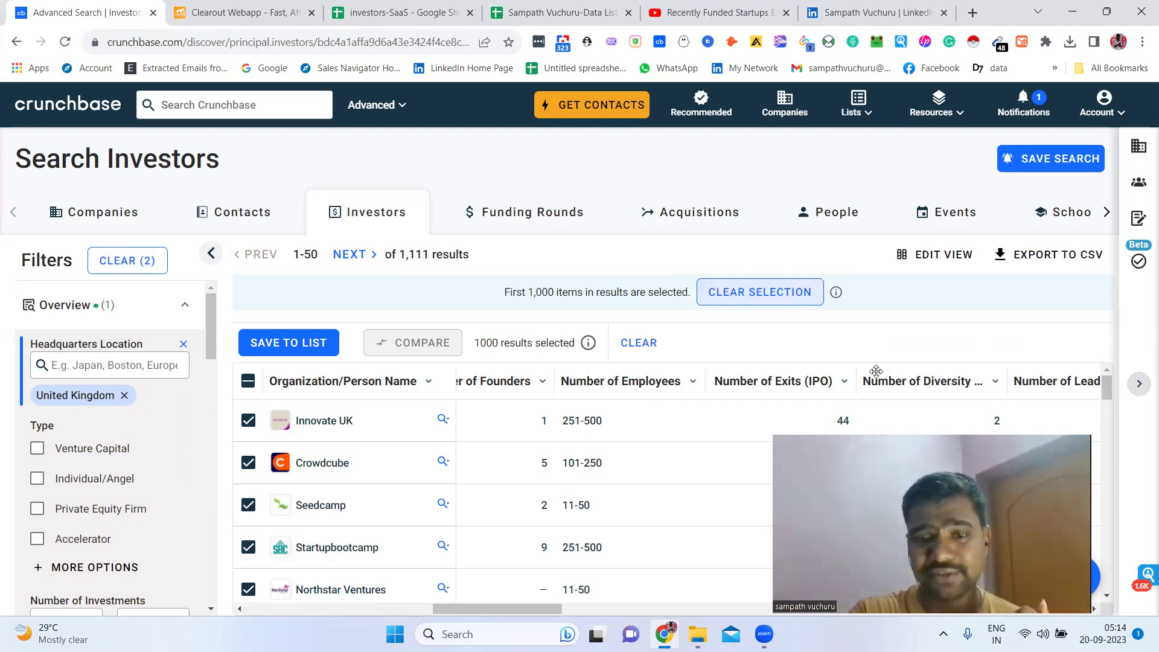
drag(875, 375, 875, 288)
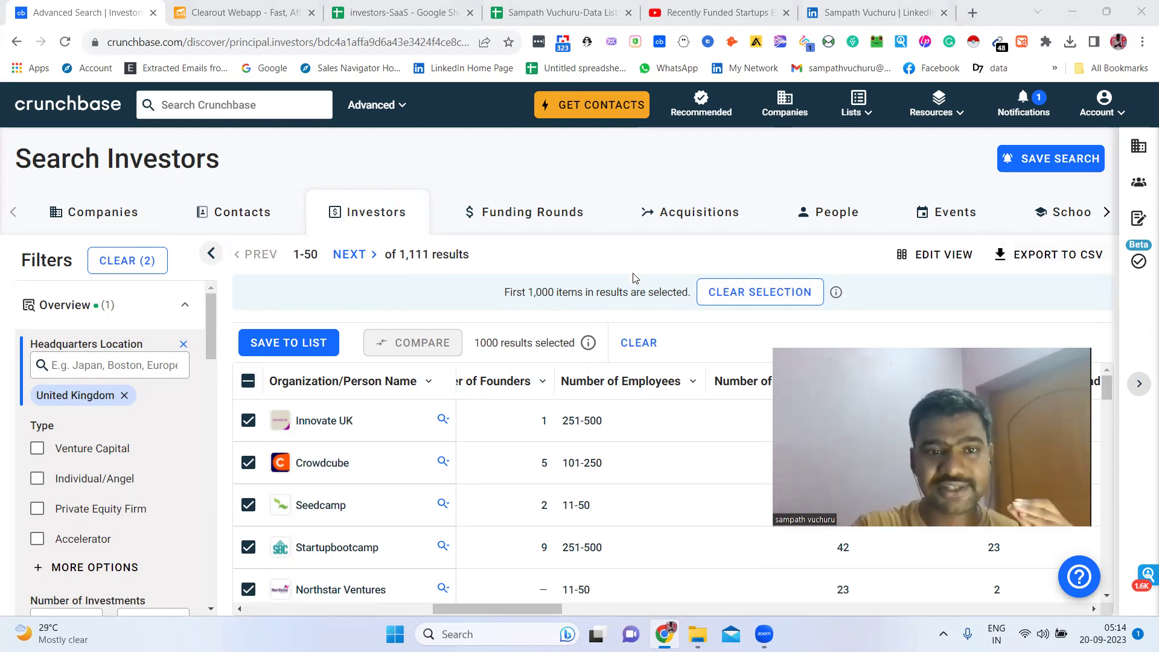
click(442, 8)
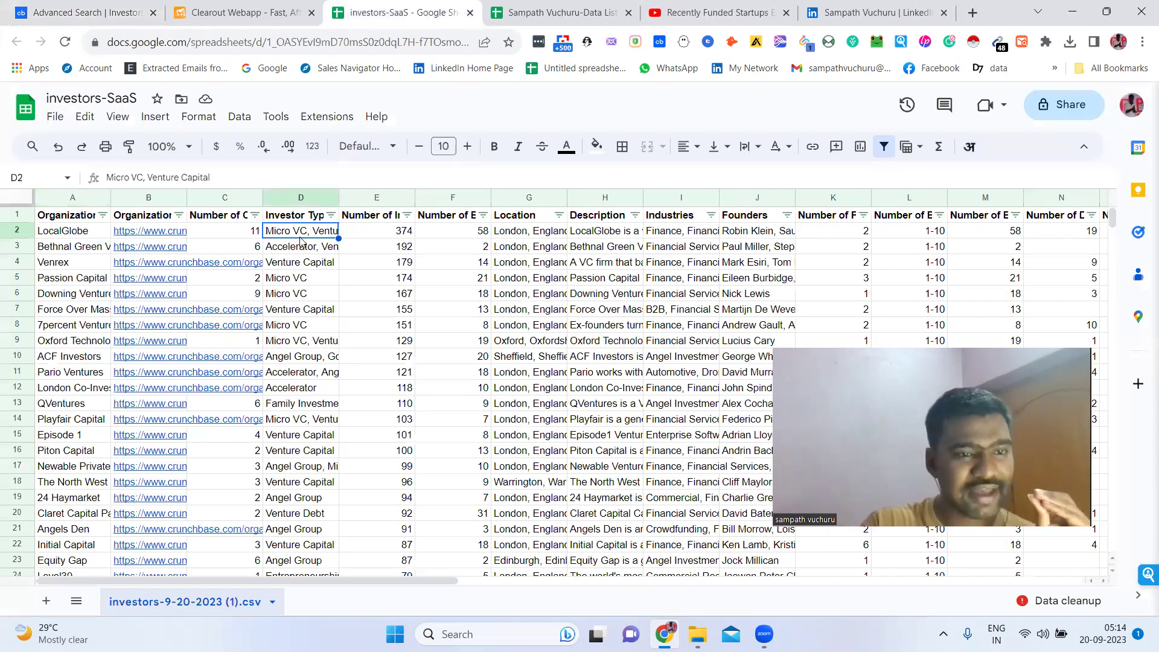
Review LocalGlobe's row across Location, Industries, Founders, Contact Email and Founded Date, then return to column A
key(Right)
key(Right)
key(Right)
key(Right)
key(Right)
key(Right)
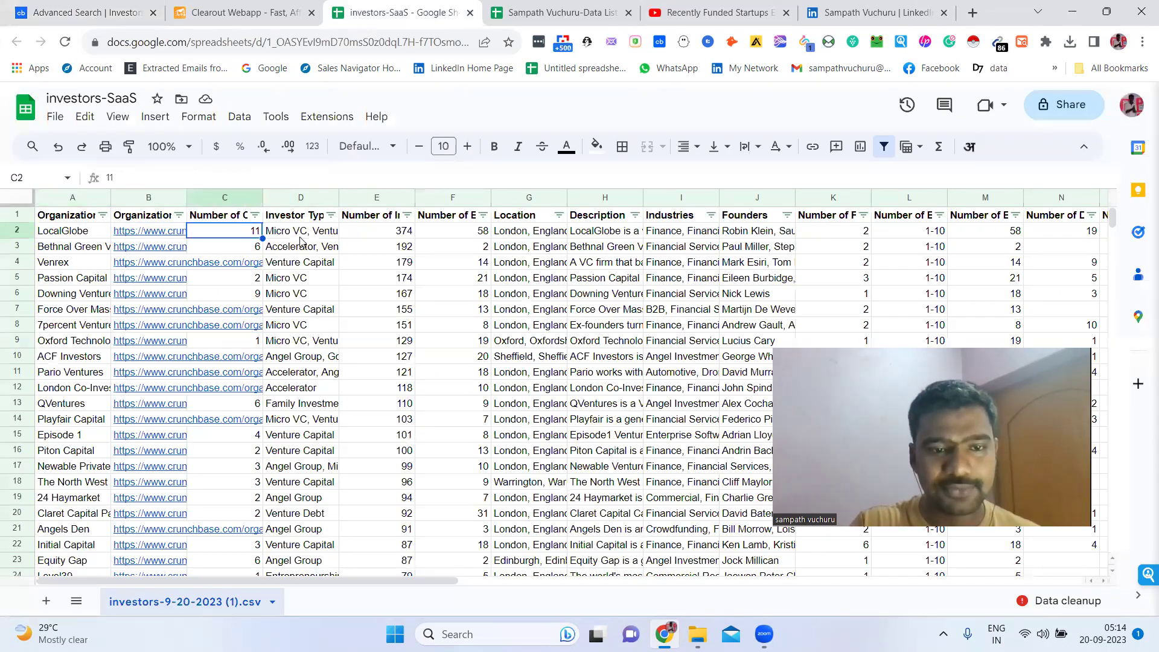
key(Right)
key(Right)
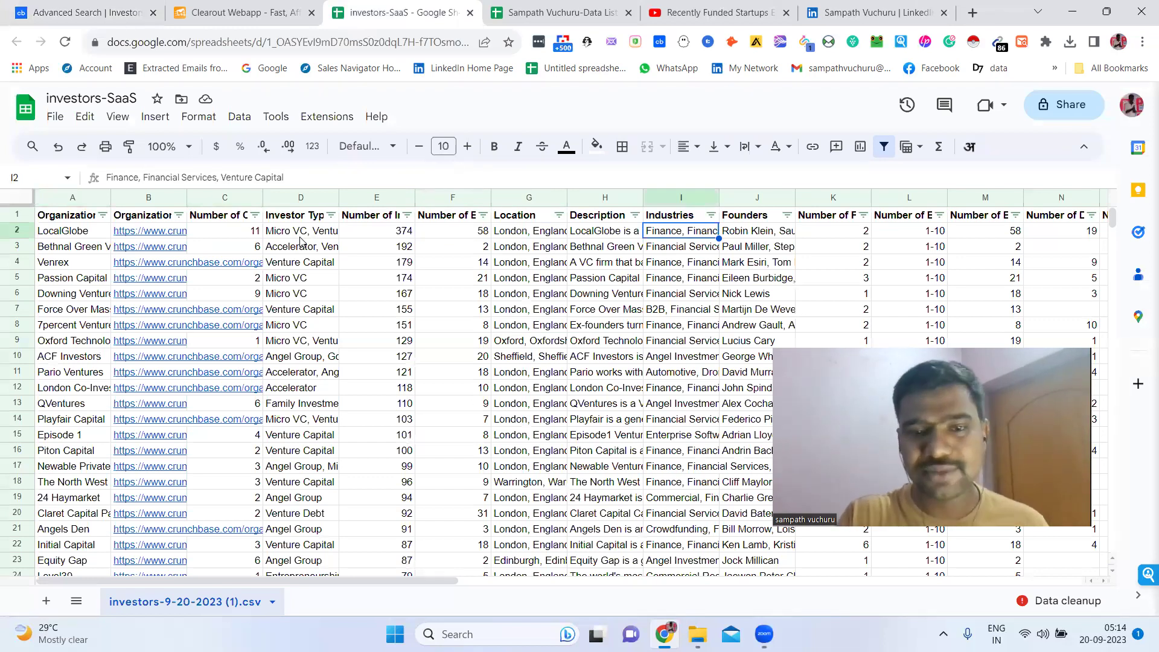
key(Right)
key(Right)
key(Right)
key(Right)
key(Right)
key(Right)
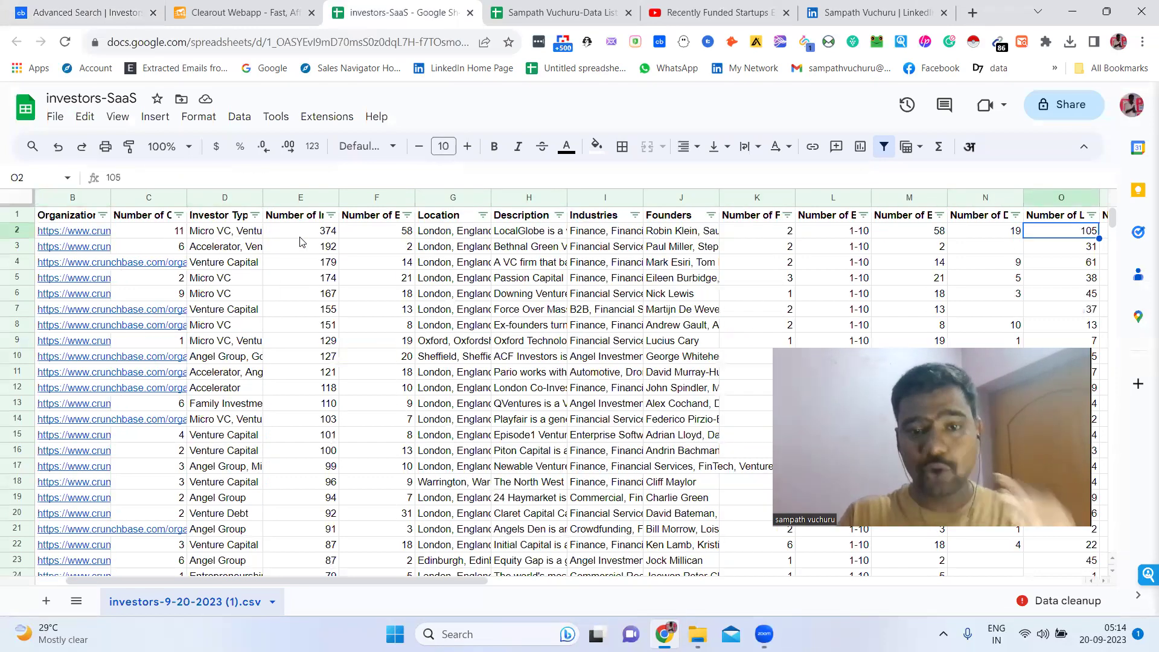
key(Right)
key(Right)
key(Left)
key(Left)
key(Left)
key(Left)
key(Left)
key(Left)
key(Left)
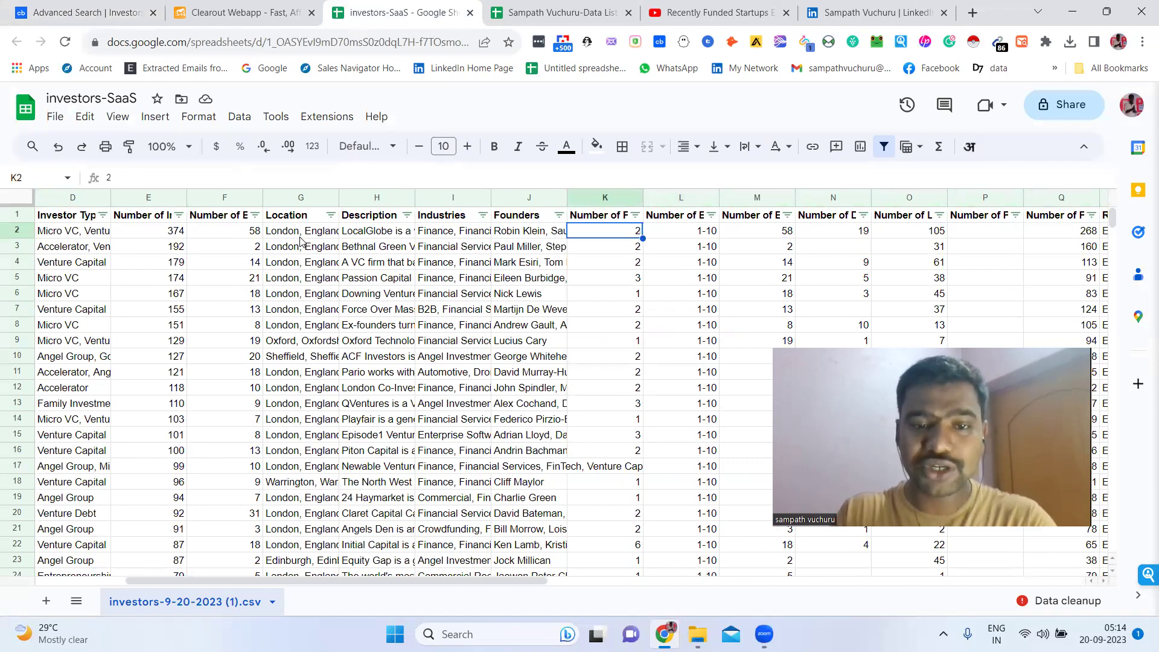
key(Right)
key(Right)
key(Right)
key(Right)
key(Right)
key(Right)
key(Right)
key(Right)
key(Right)
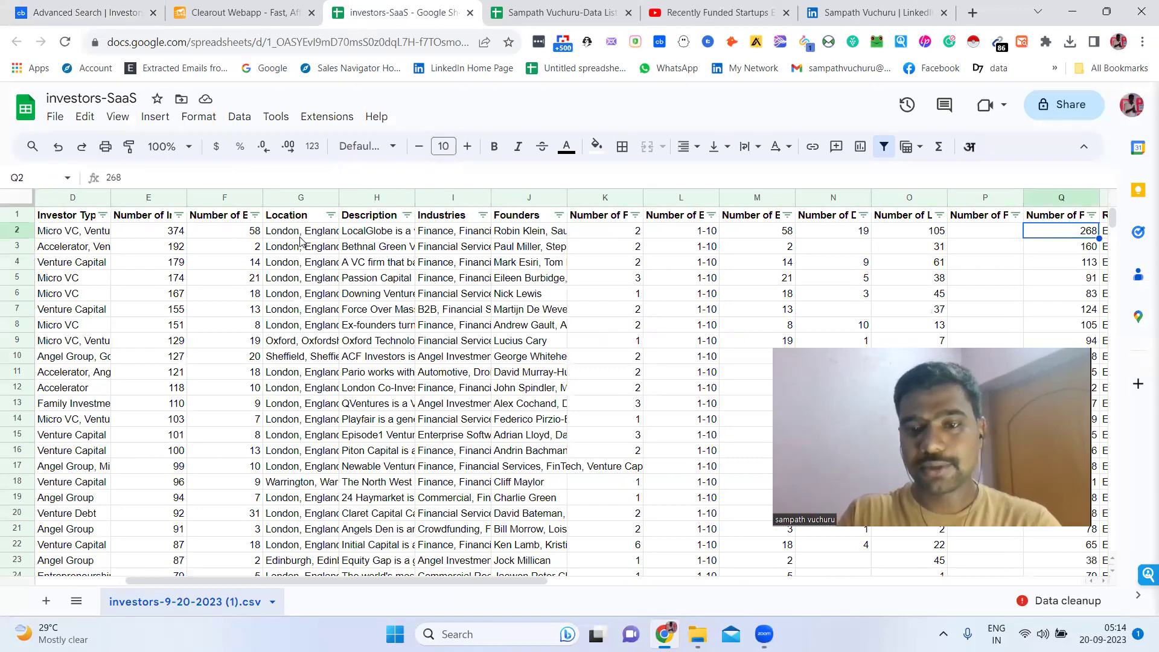
key(Right)
key(Right)
key(Right)
key(Right)
key(Right)
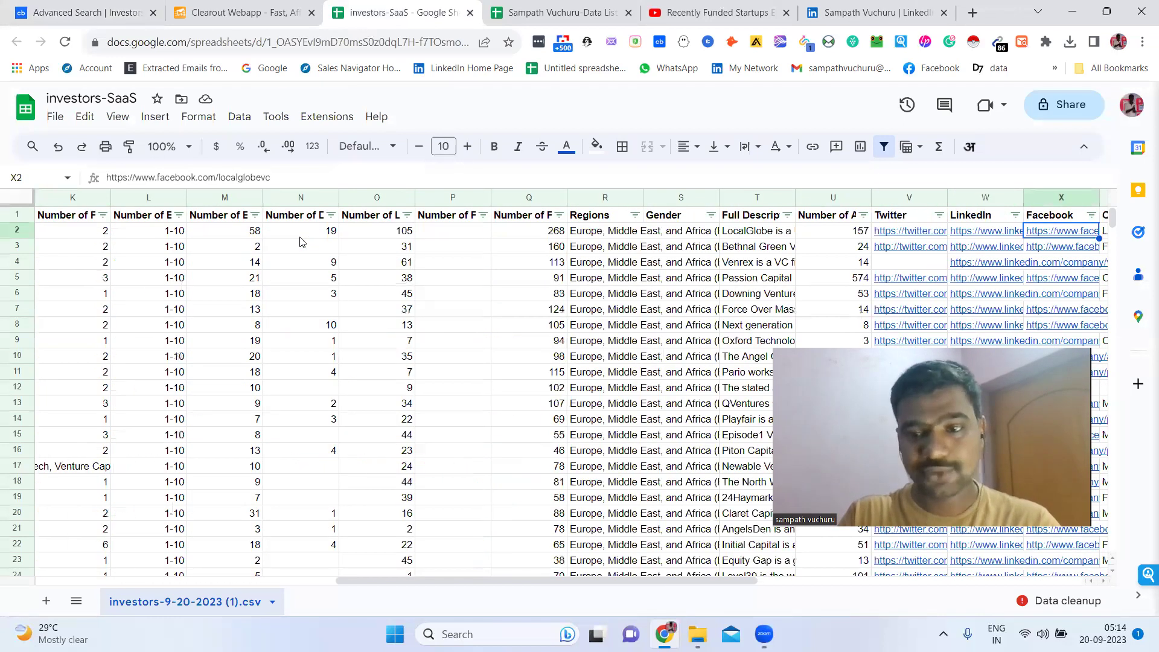
key(Right)
key(Right)
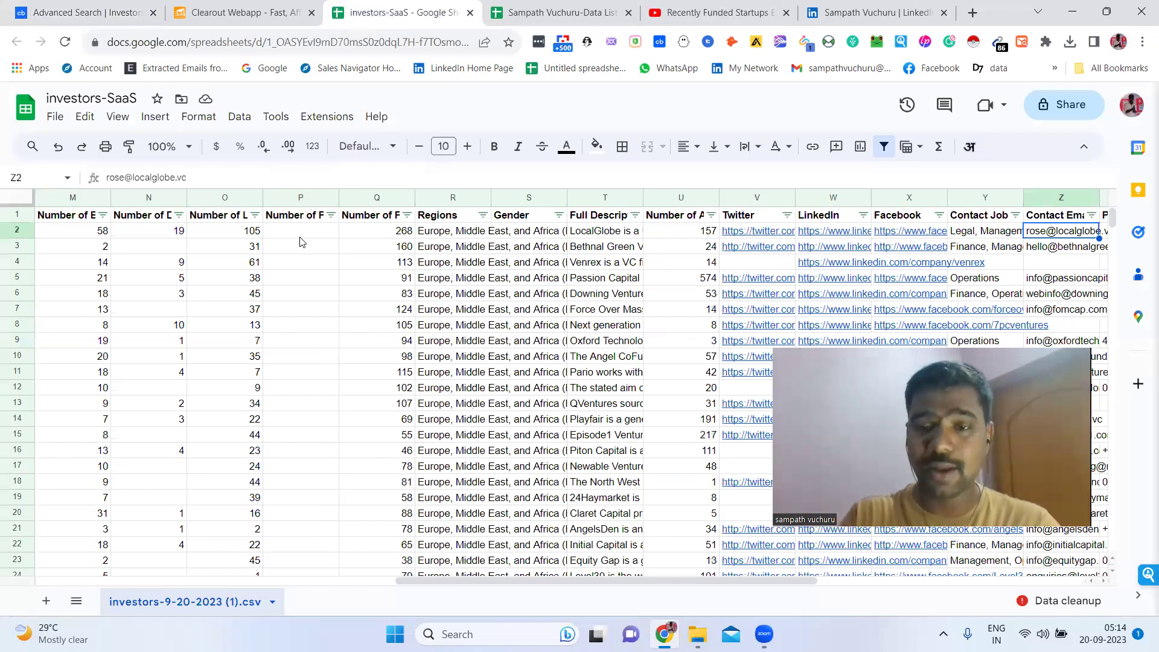
key(Right)
key(Right)
key(Right)
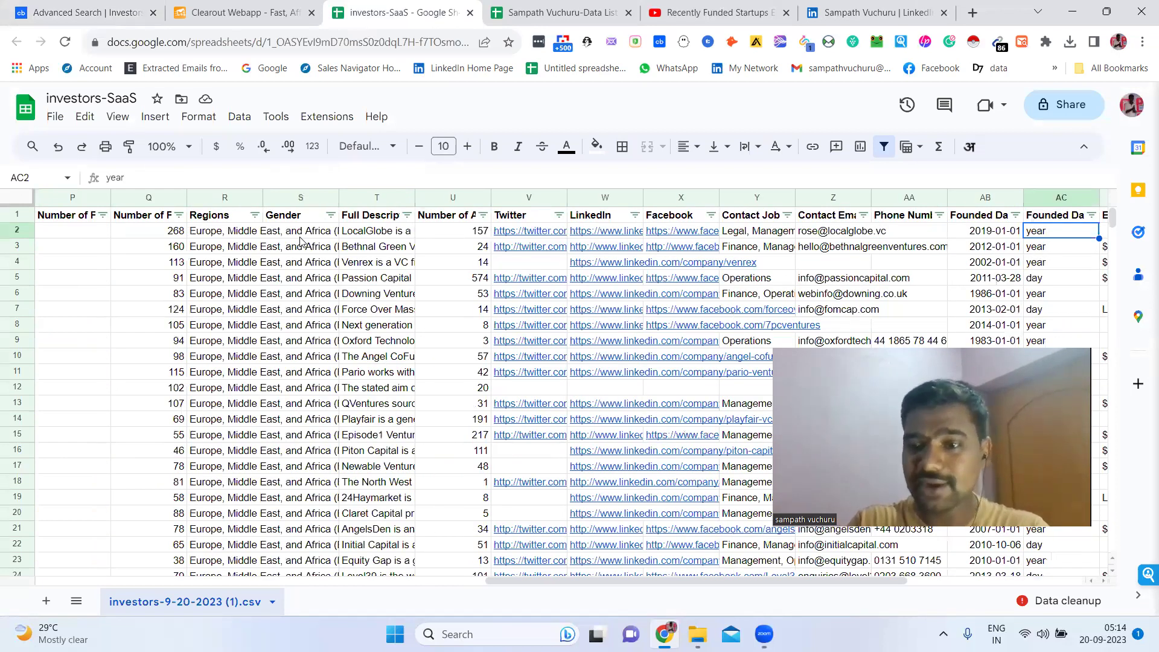
key(Right)
key(Right)
key(Right)
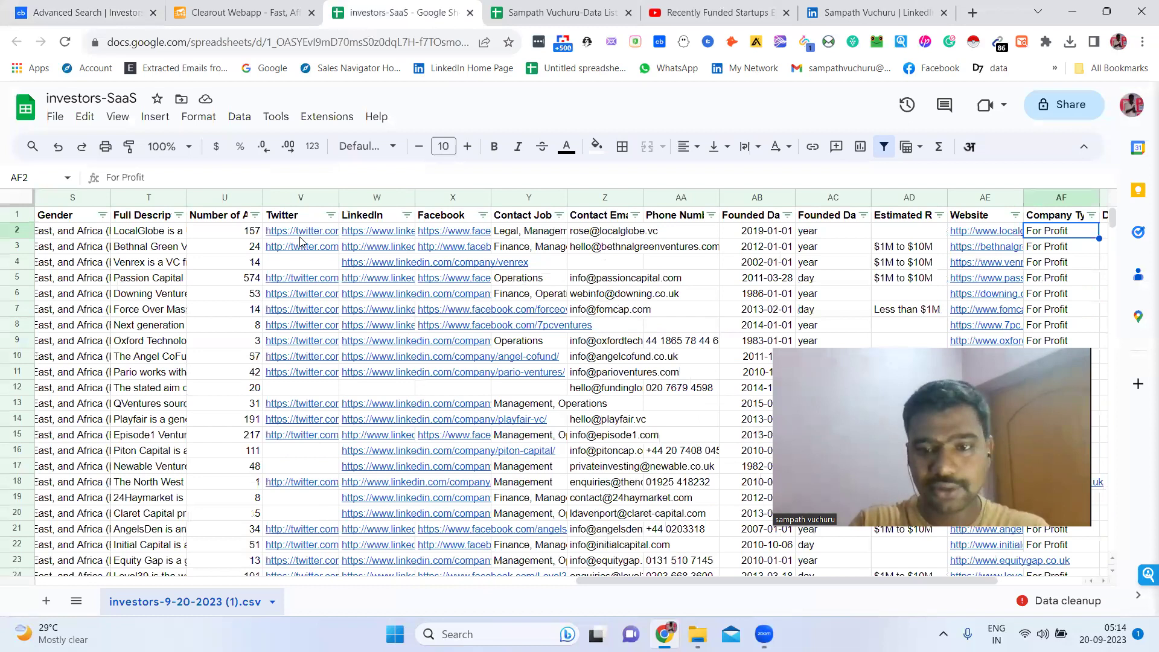
key(Left)
key(Left)
key(Left)
key(Left)
key(Right)
key(Right)
key(Right)
key(Right)
key(Right)
key(Right)
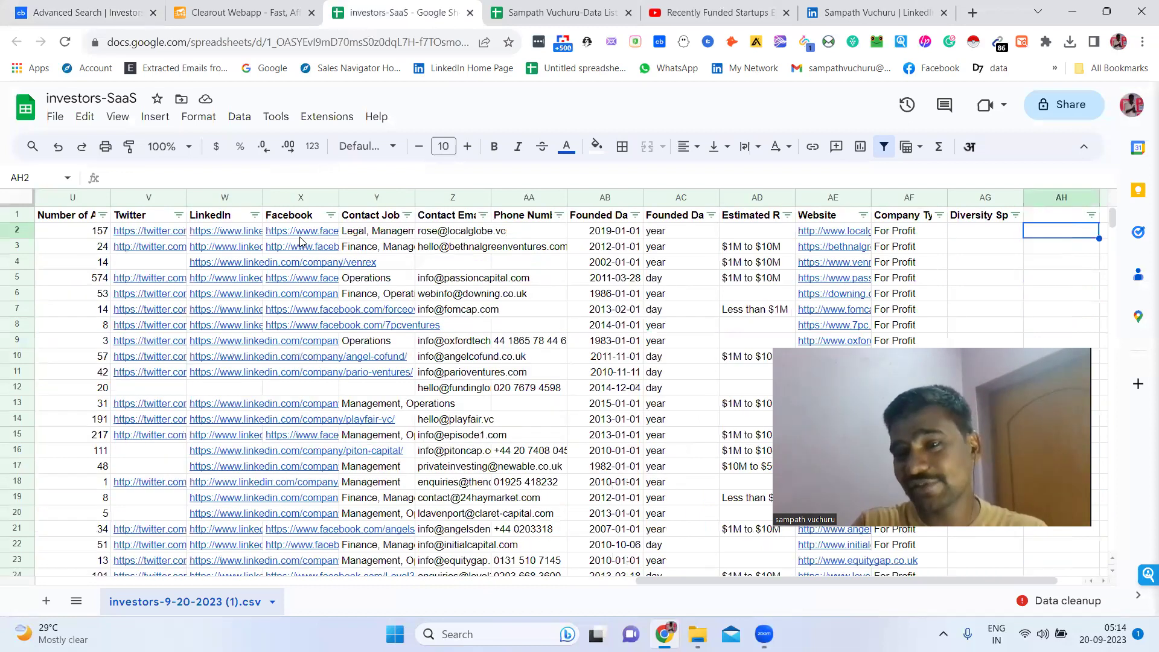
key(Home)
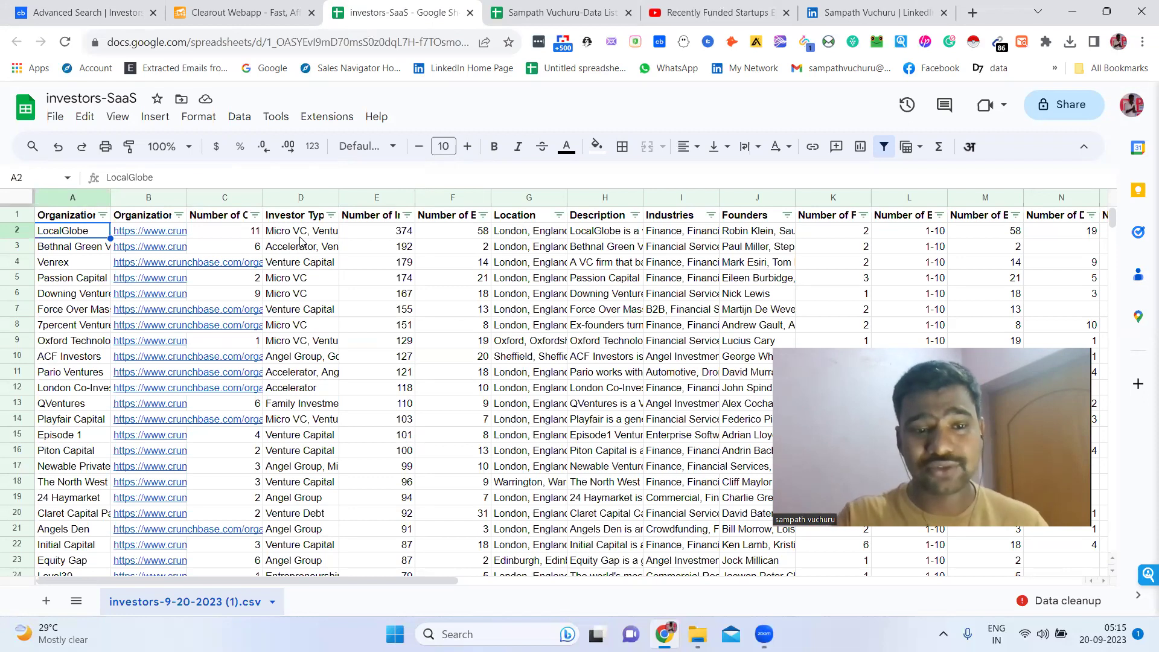
Insert four blank columns before column C
click(375, 217)
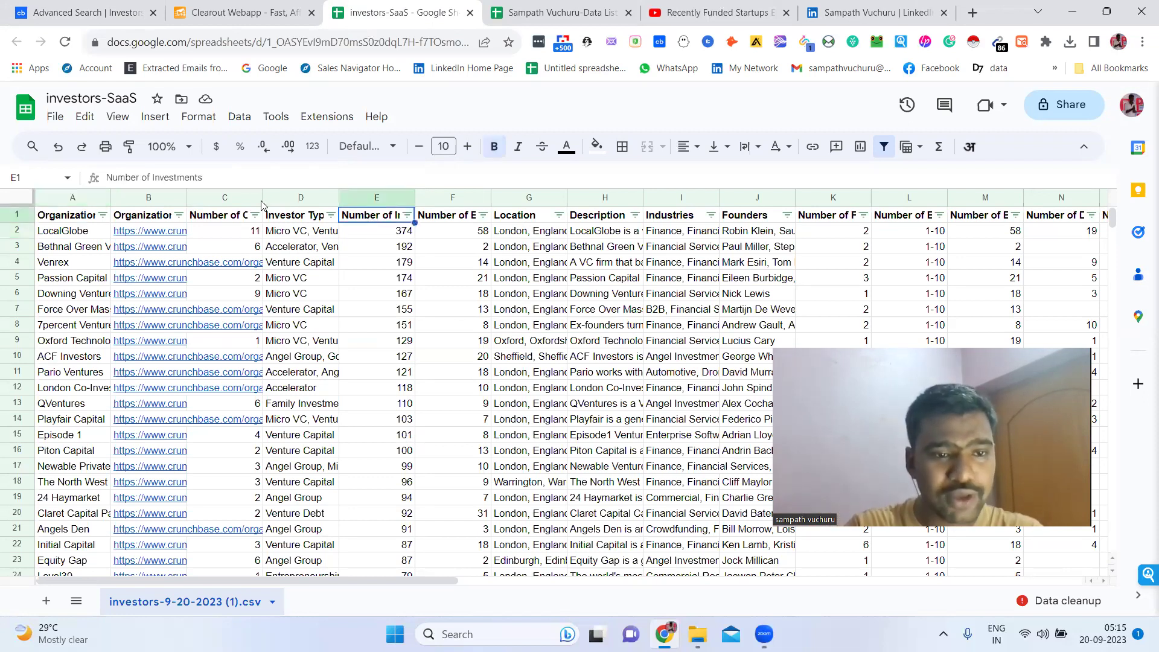
right_click(216, 207)
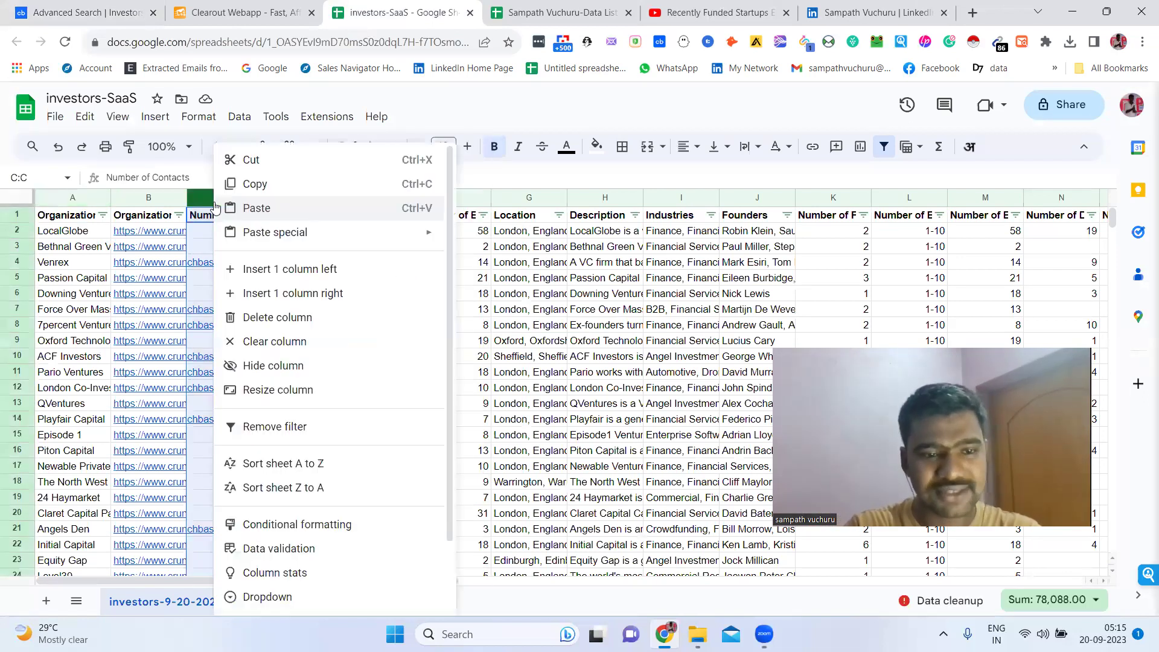
click(260, 269)
right_click(216, 205)
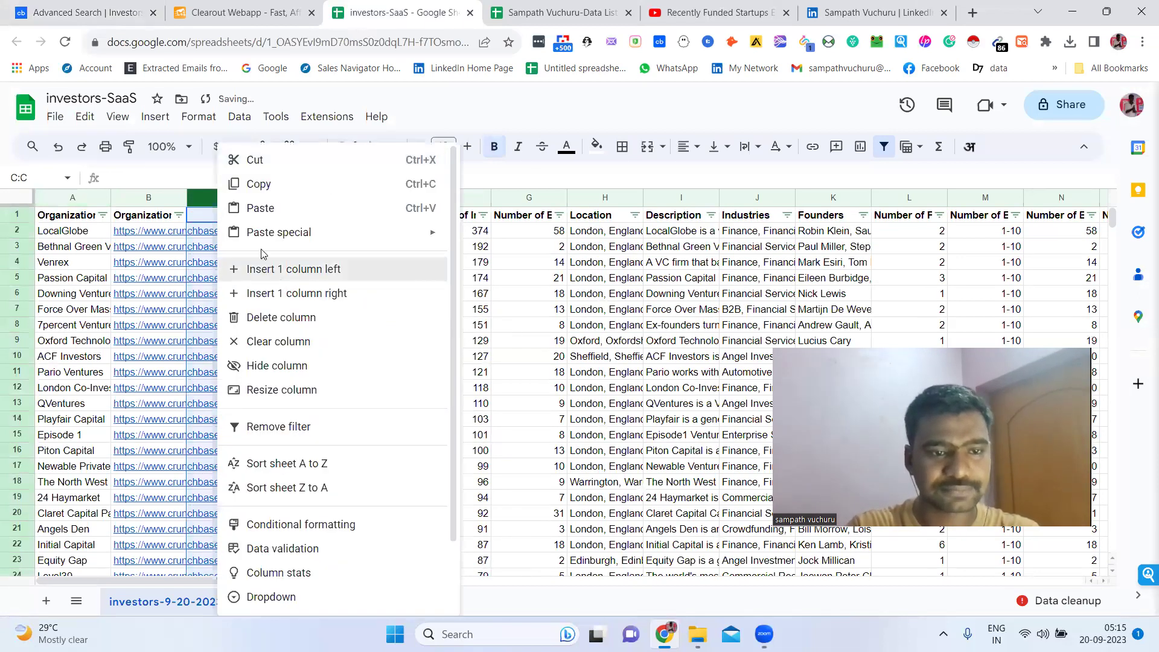
click(261, 269)
right_click(212, 203)
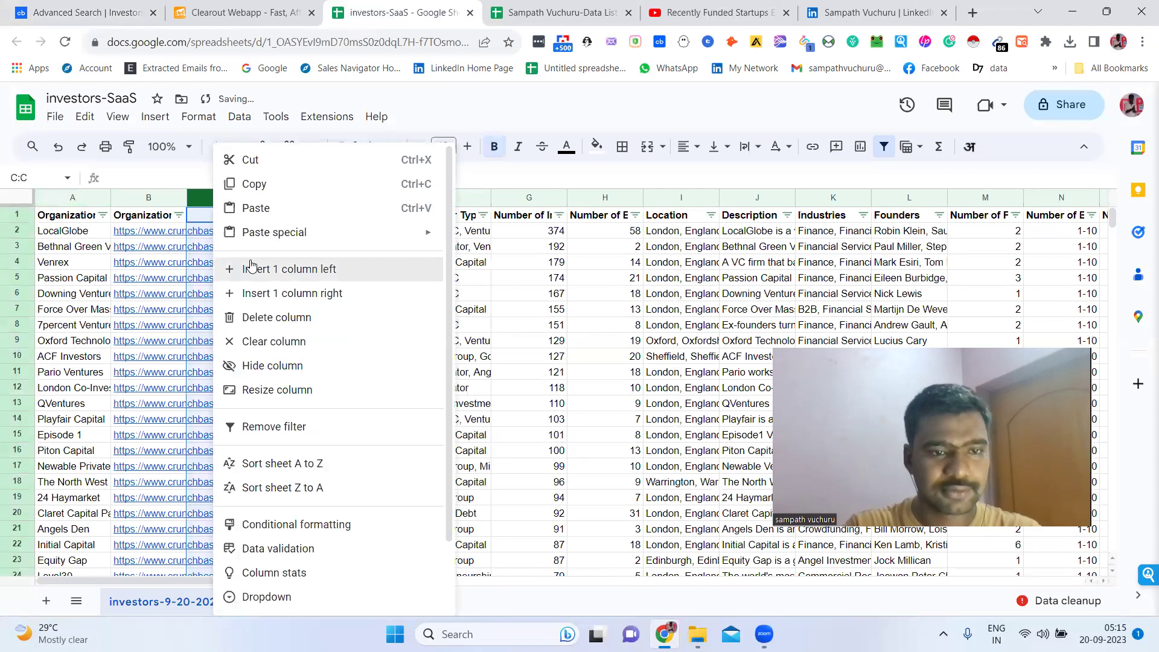
click(251, 266)
right_click(238, 200)
click(281, 269)
Enter headers 'Invester Name' in C1 and 'Job Title' in D1
double_click(240, 222)
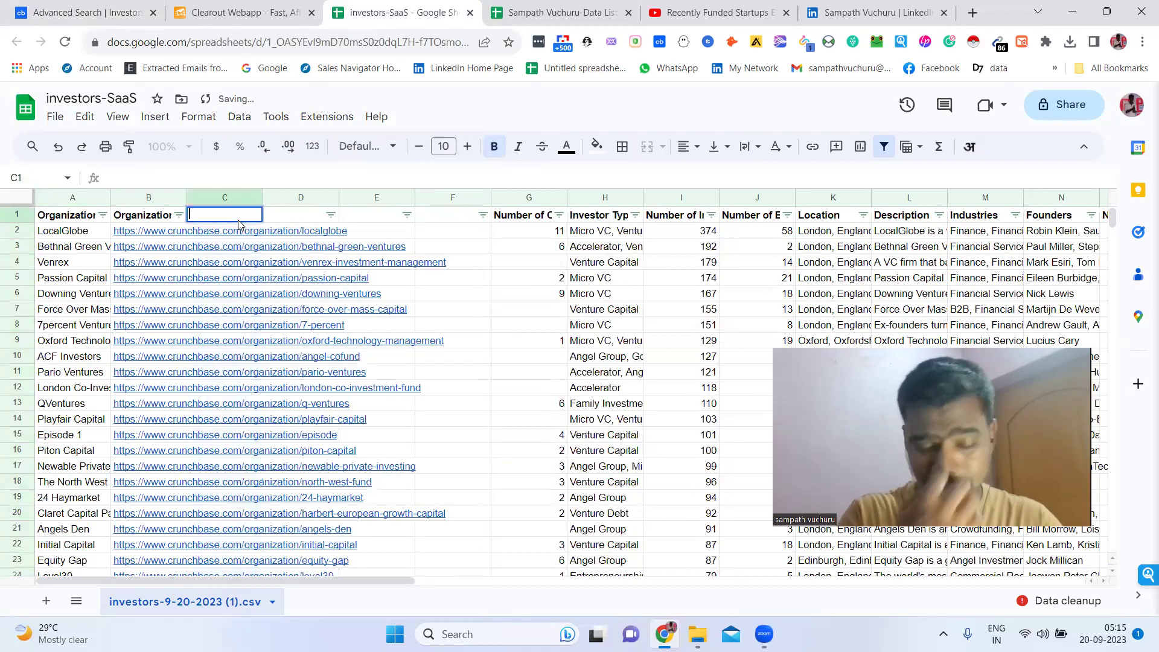
text(Inv)
key(BackSpace)
text(nvester NAme)
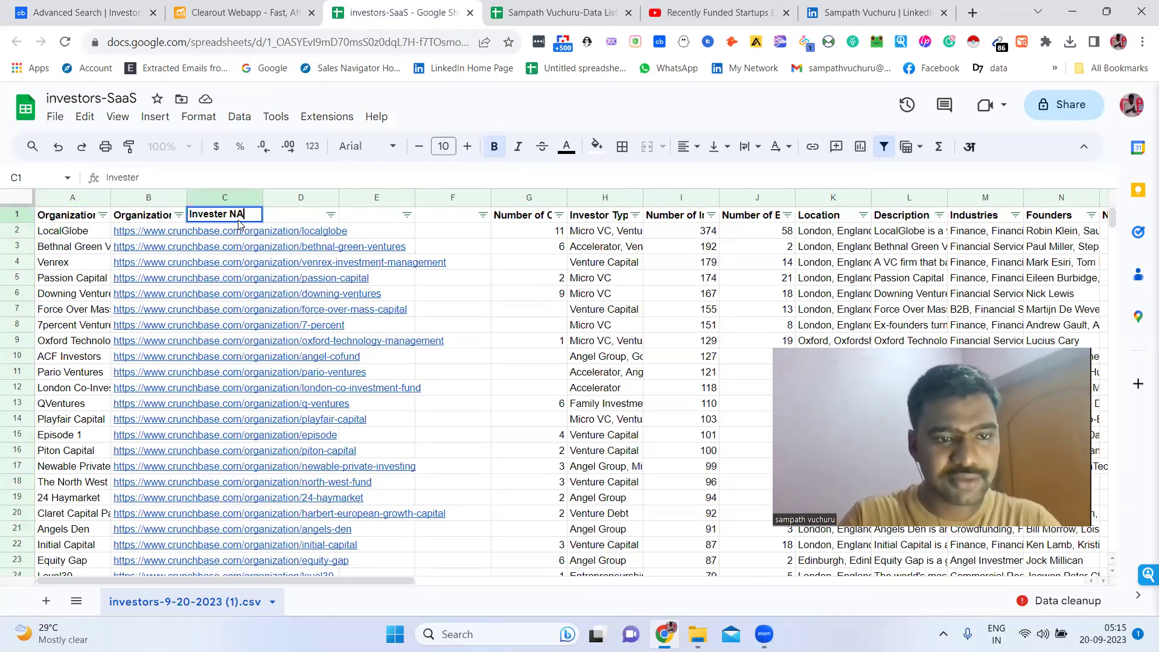
key(BackSpace)
key(BackSpace)
key(BackSpace)
key(BackSpace)
text(Name)
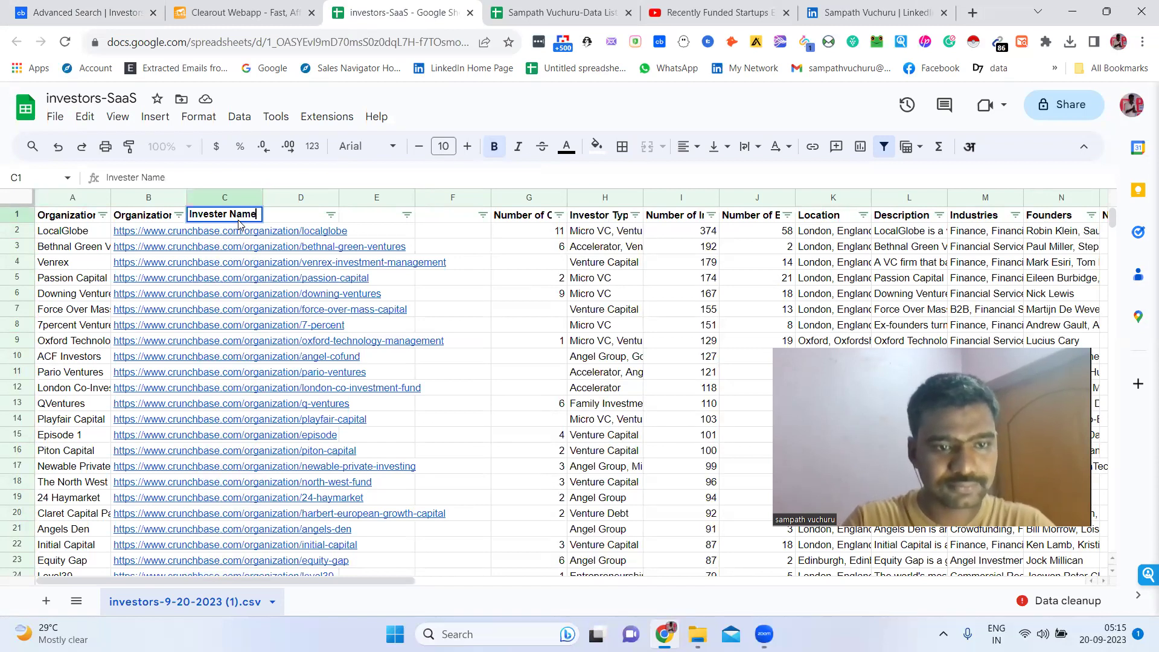
double_click(291, 214)
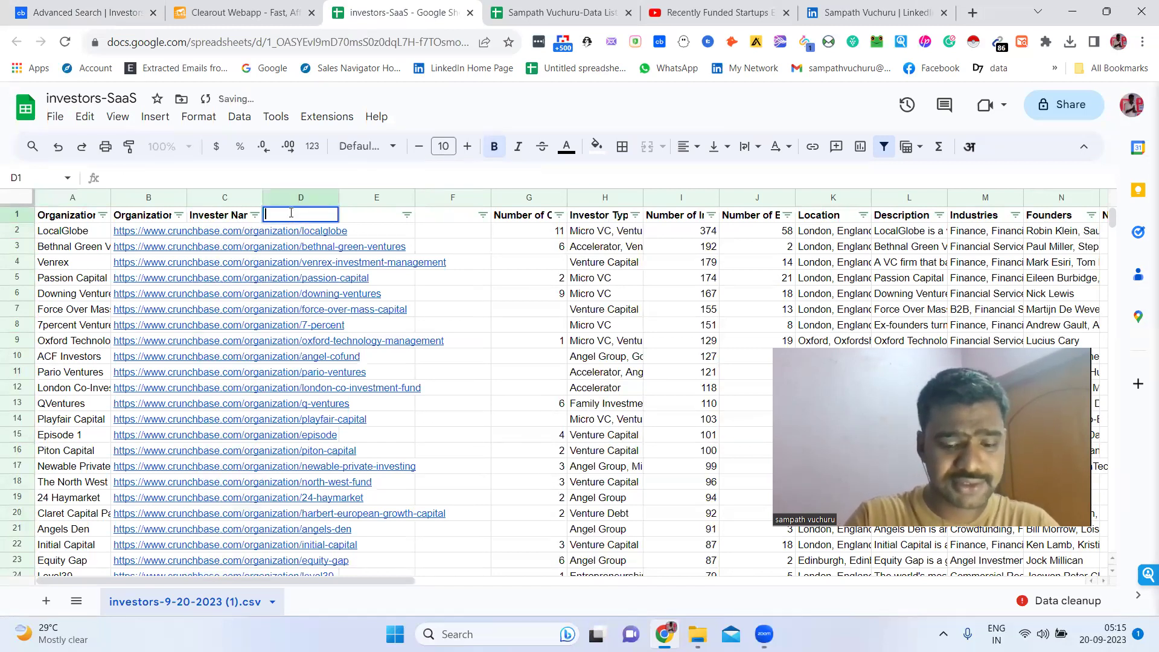
text(Job Title)
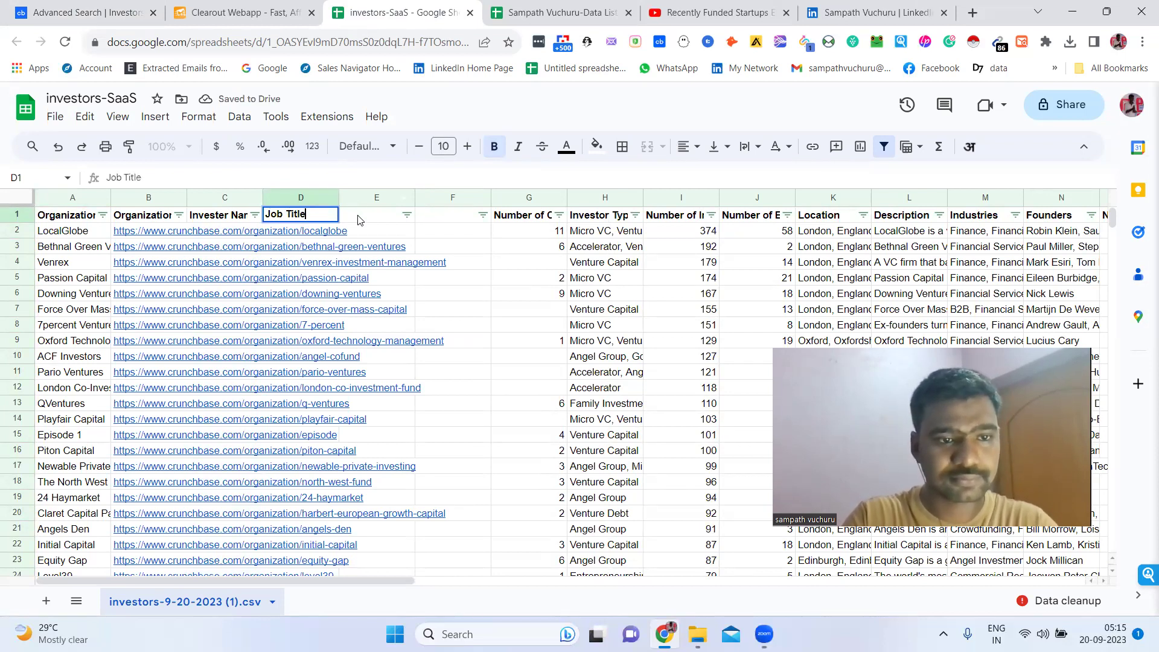
click(361, 220)
Correct C1 to 'Investor Name' and add 'Linkedin Url' in E1 and 'Verified Email' in F1
double_click(216, 215)
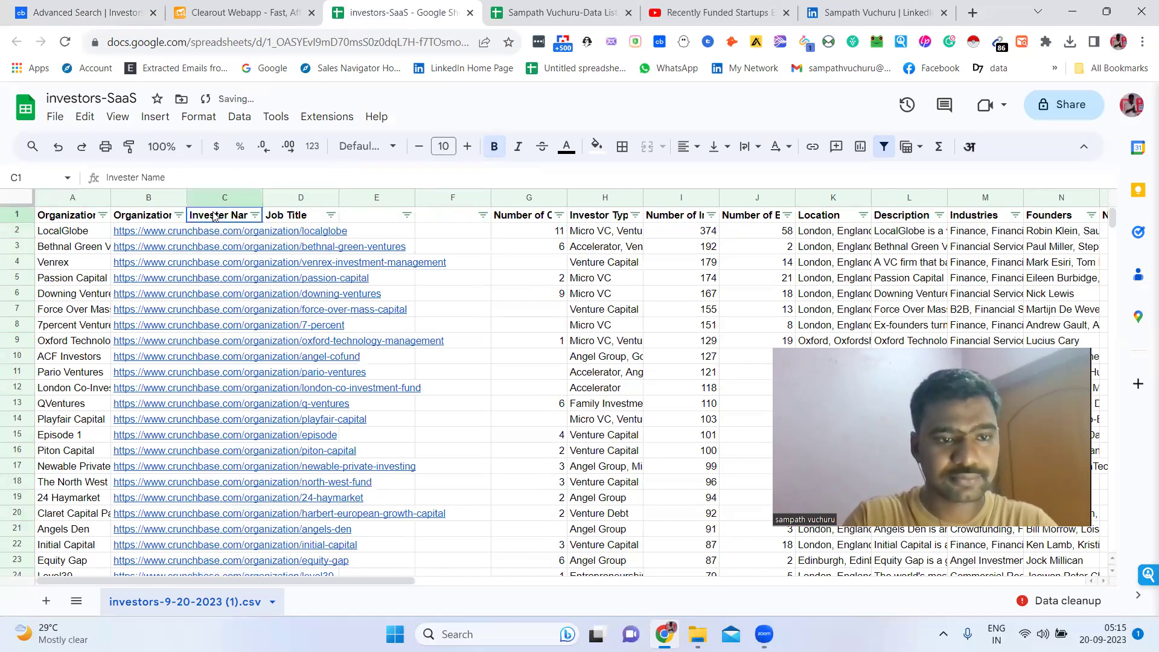
double_click(222, 213)
text(Investor)
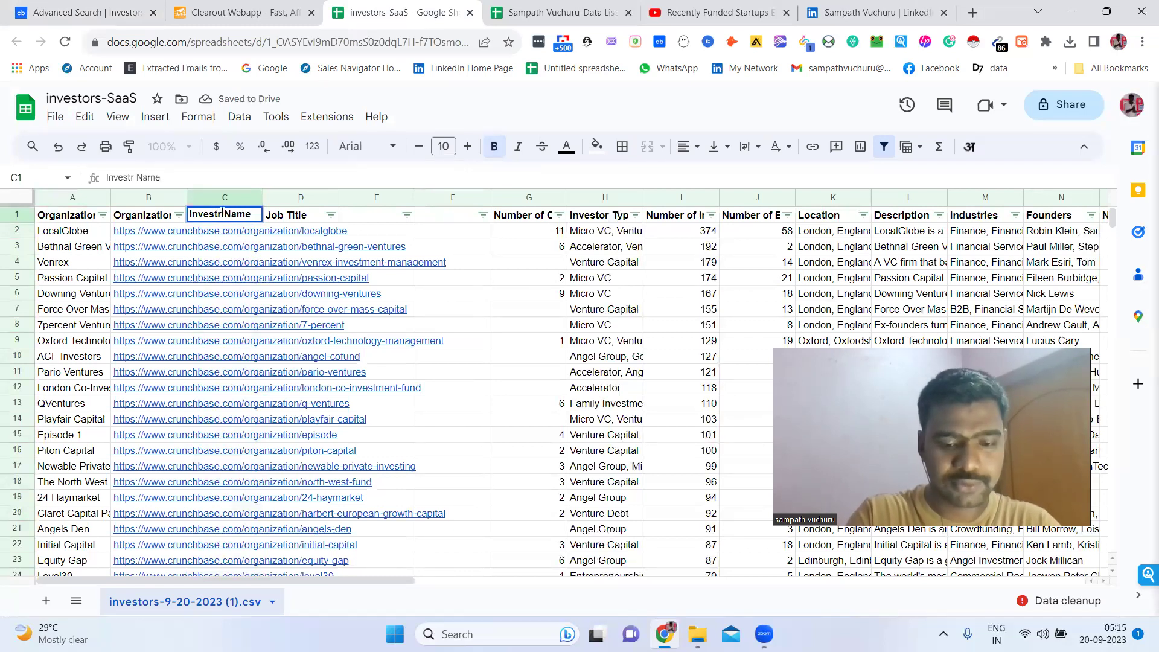
click(378, 214)
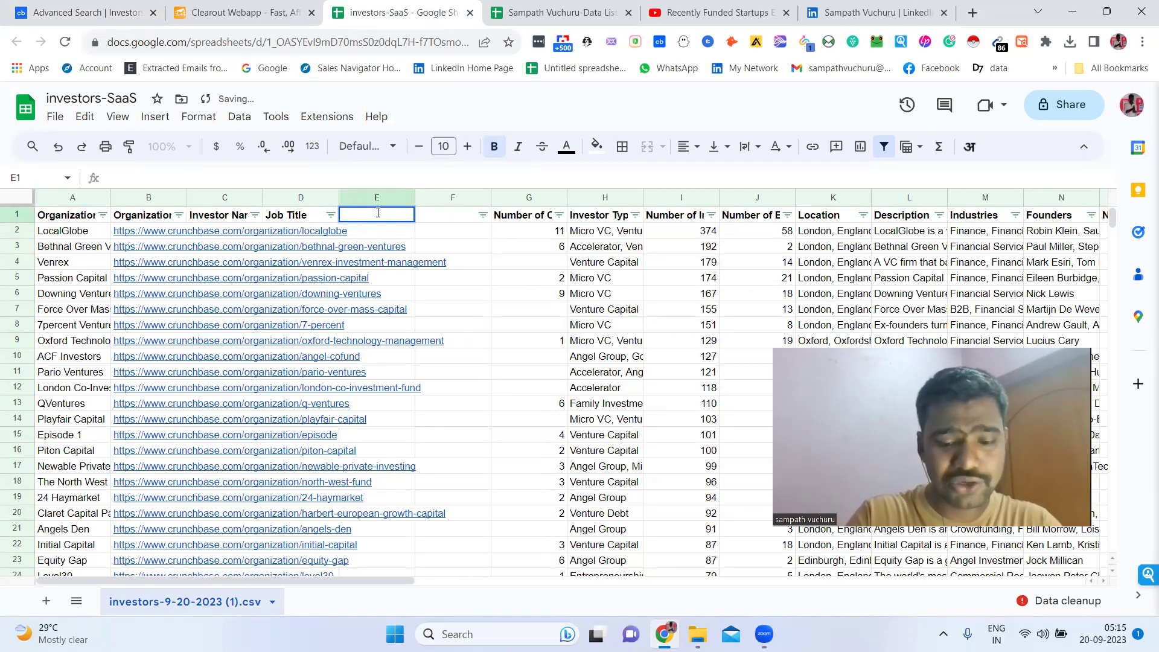
text(Linkedin Url)
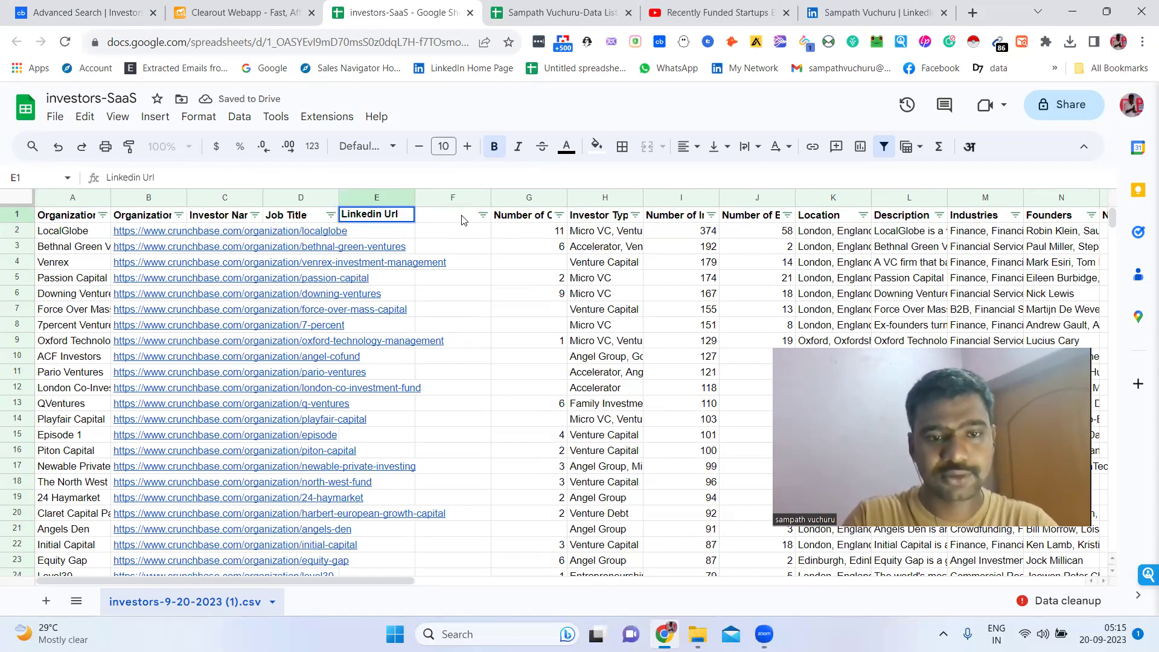
double_click(462, 215)
text(Verified)
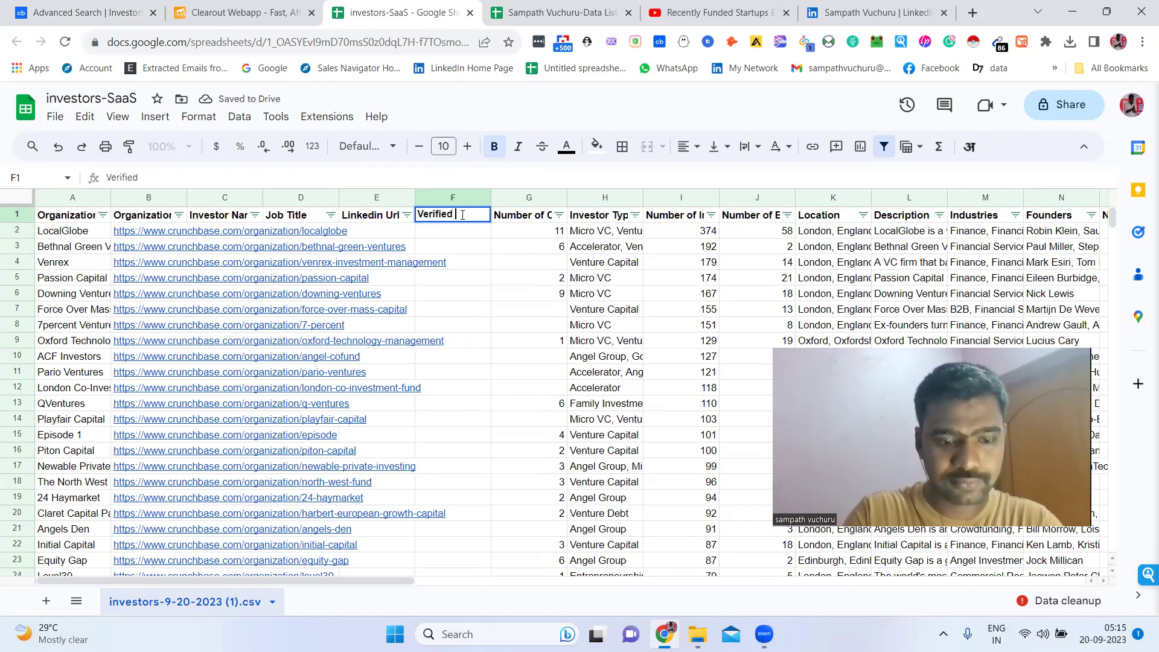
text( Email)
key(Return)
key(Down)
Widen column B to show full URLs and open LocalGlobe's LinkedIn link from AA2 in a new tab
key(Left)
key(Left)
key(Left)
key(Left)
key(Left)
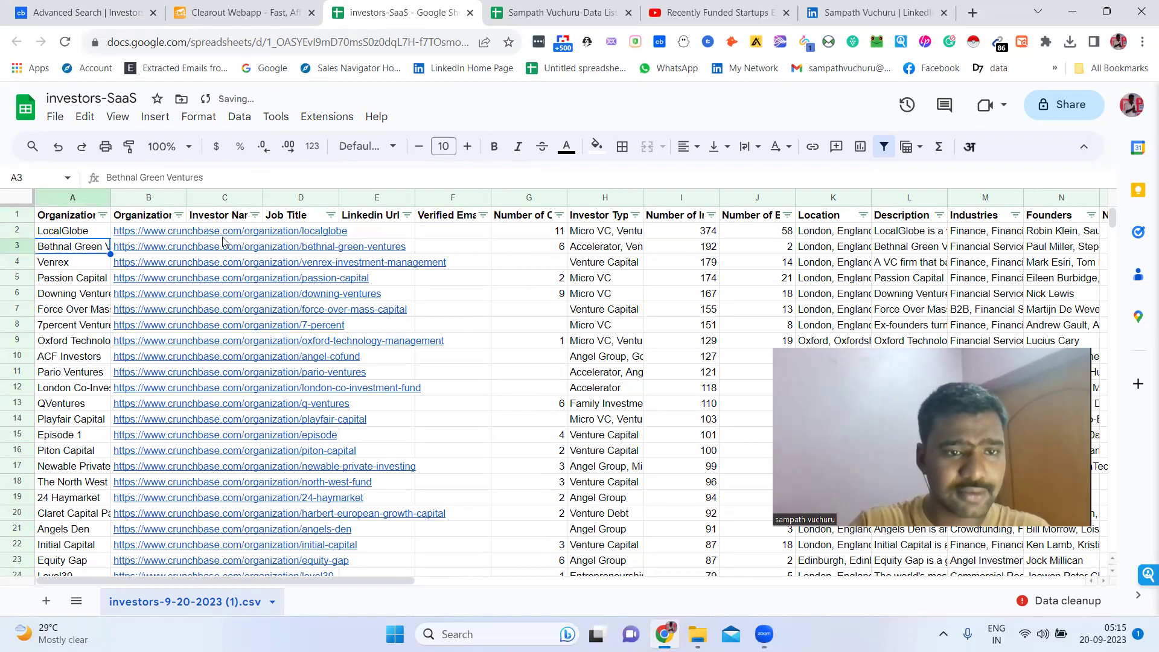
drag(187, 204, 367, 194)
click(408, 230)
key(Right)
key(Right)
key(Right)
key(Right)
key(Right)
key(Right)
key(Right)
key(Right)
key(Right)
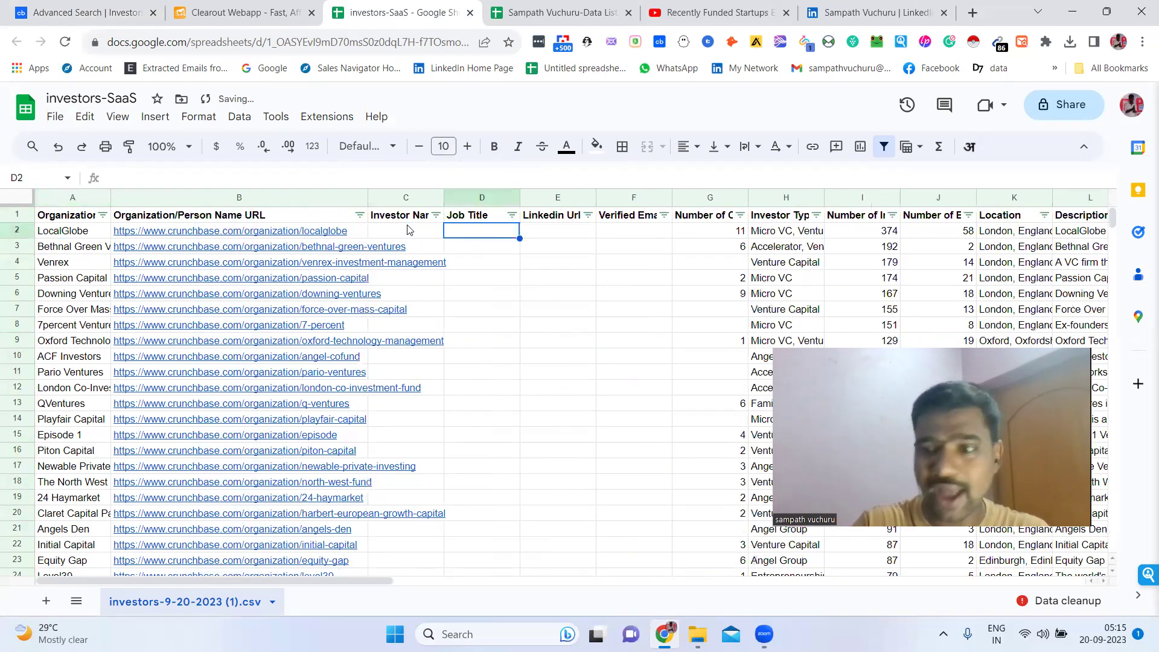
key(Right)
key(Right)
key(Right)
key(Right)
key(Right)
key(Right)
key(Right)
key(Right)
key(Right)
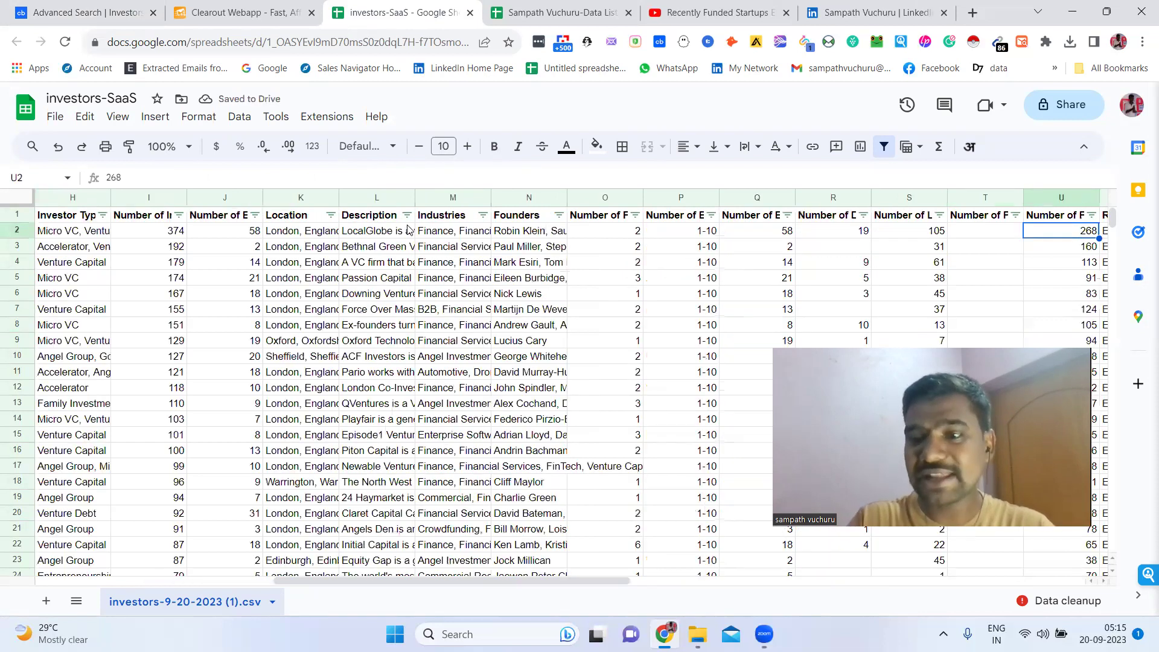
key(Right)
key(Right)
key(Right)
key(Right)
key(Right)
key(Right)
key(Right)
key(Right)
key(Right)
key(Right)
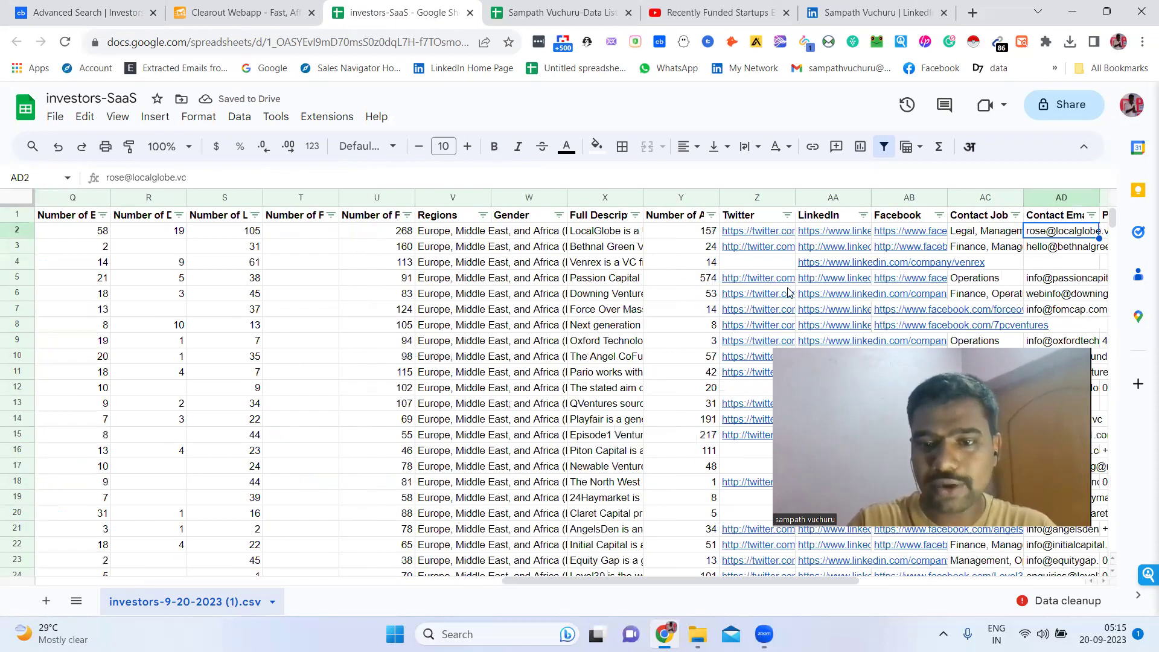
click(769, 237)
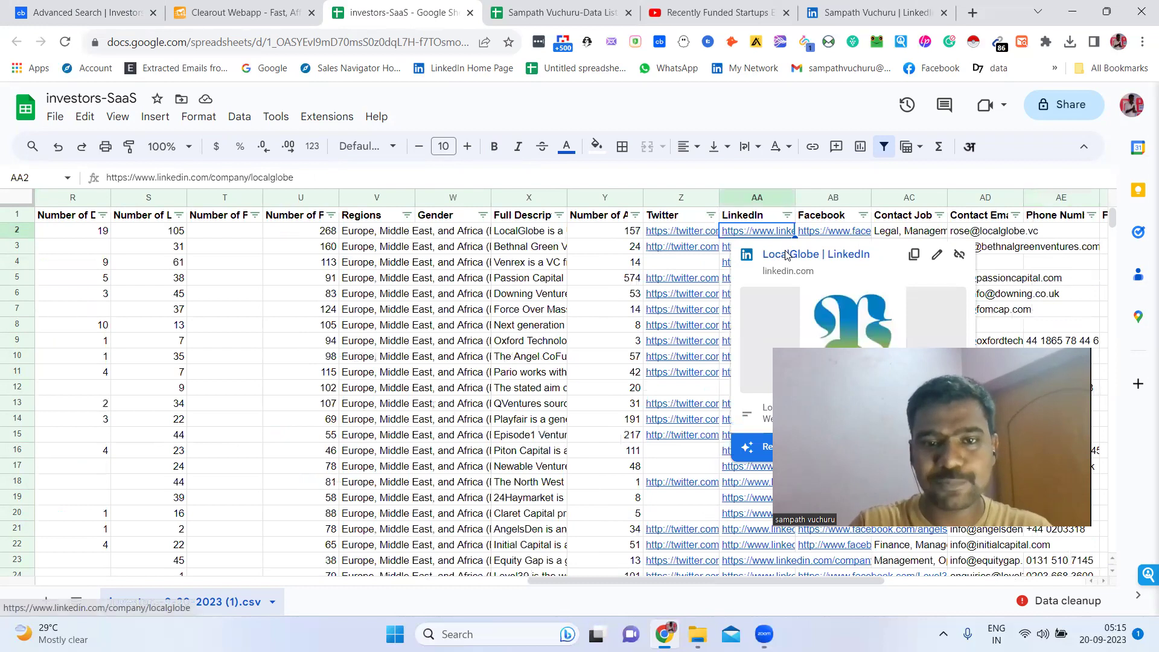
click(787, 255)
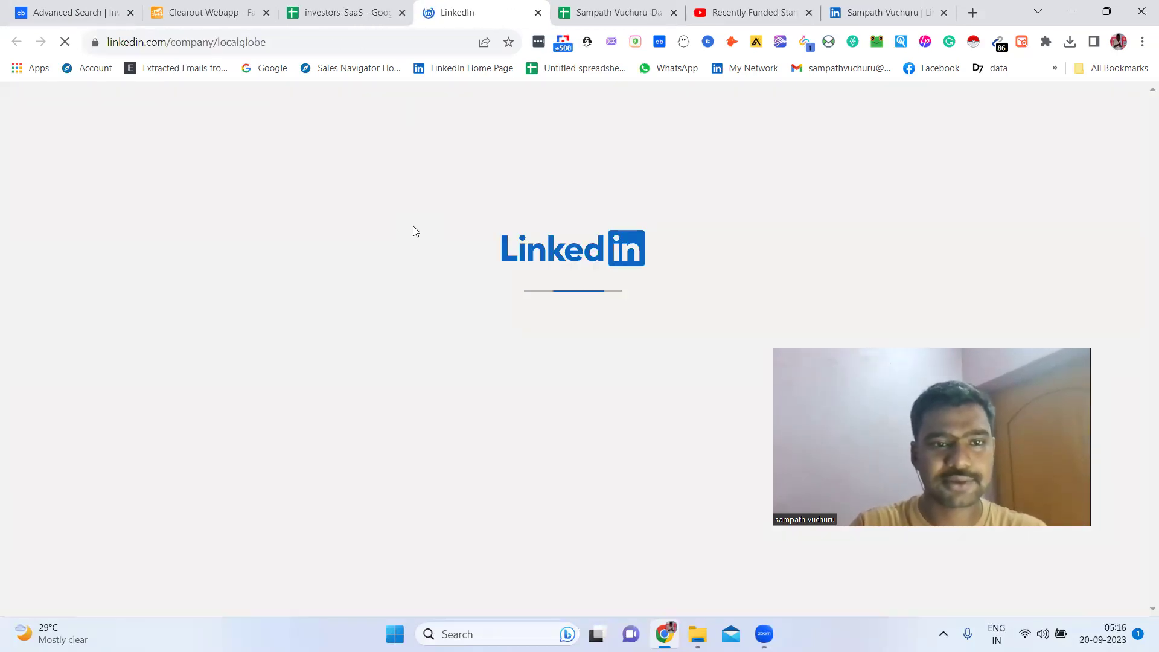
Go to the LinkedIn tab and open LocalGlobe's People list
click(380, 7)
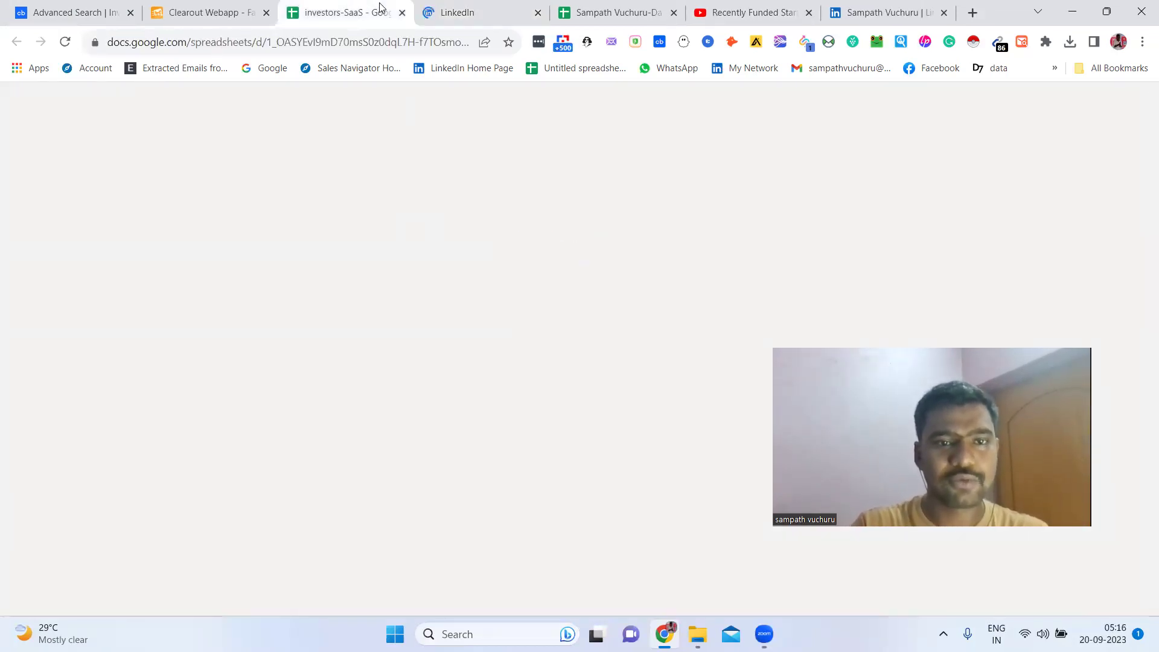
click(468, 7)
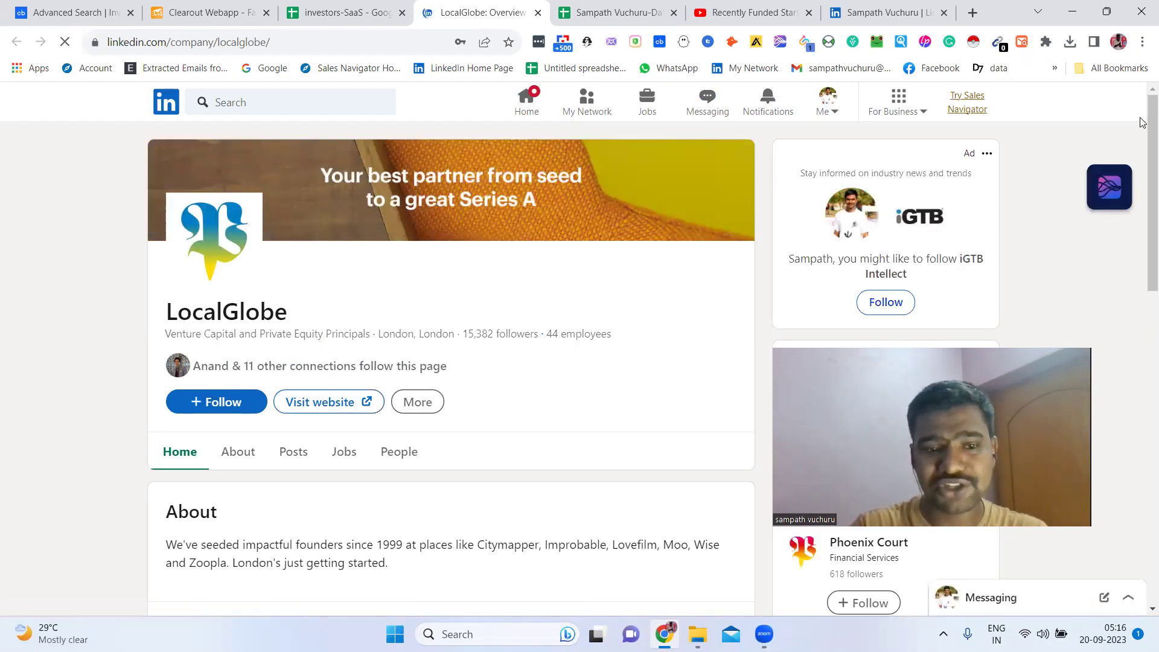
scroll(875, 186, down, 2)
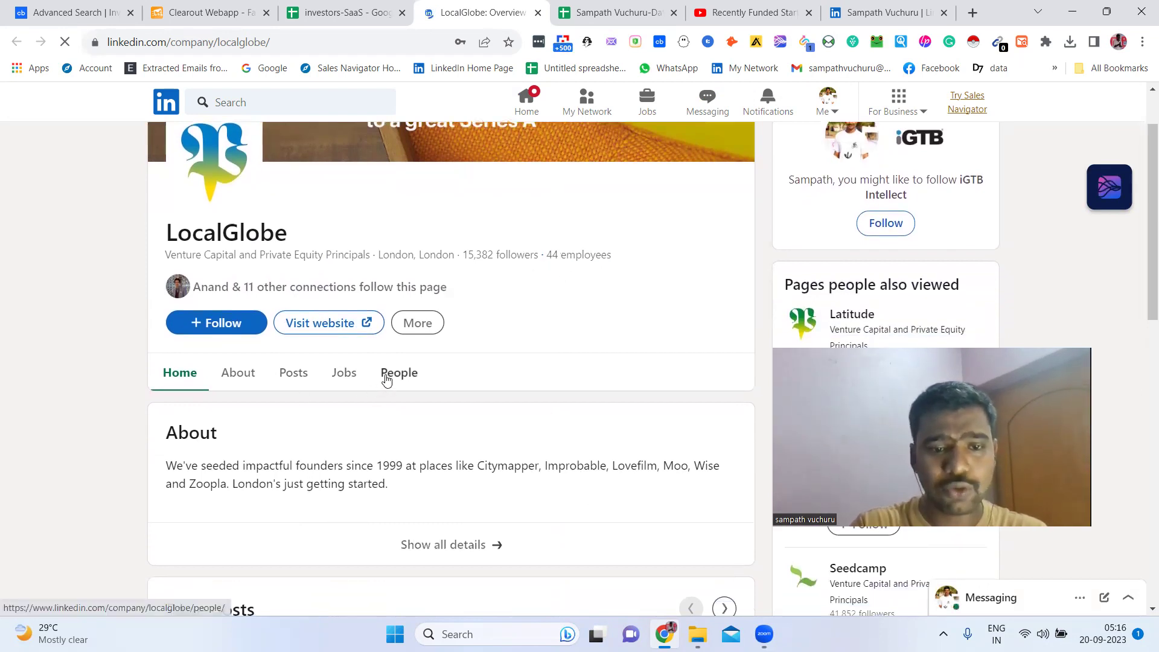
click(387, 375)
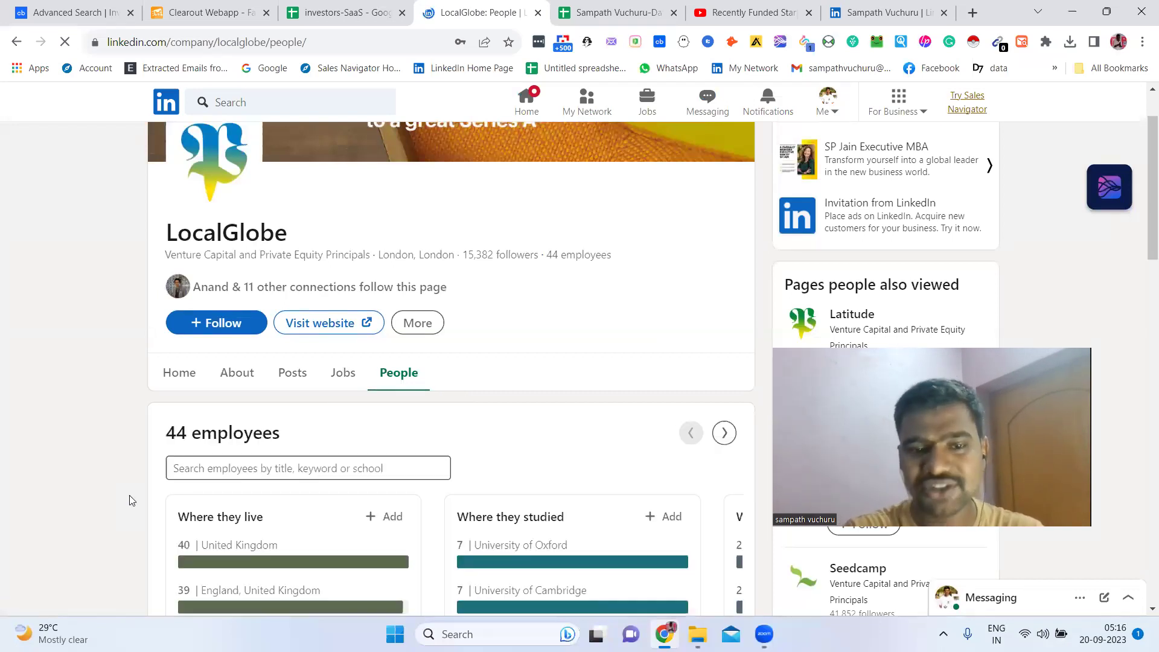
Scroll the LocalGlobe employee cards and open a co-founder's profile in a new tab
drag(1143, 241, 1143, 517)
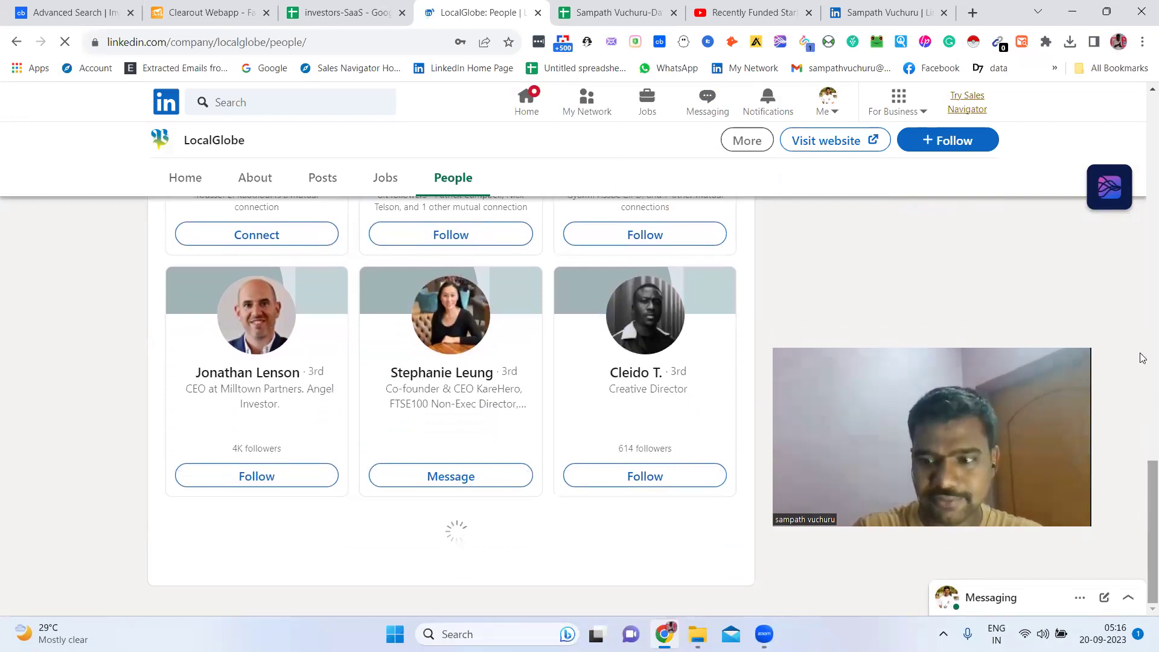
drag(1143, 358, 1143, 438)
scroll(1143, 443, down, 1)
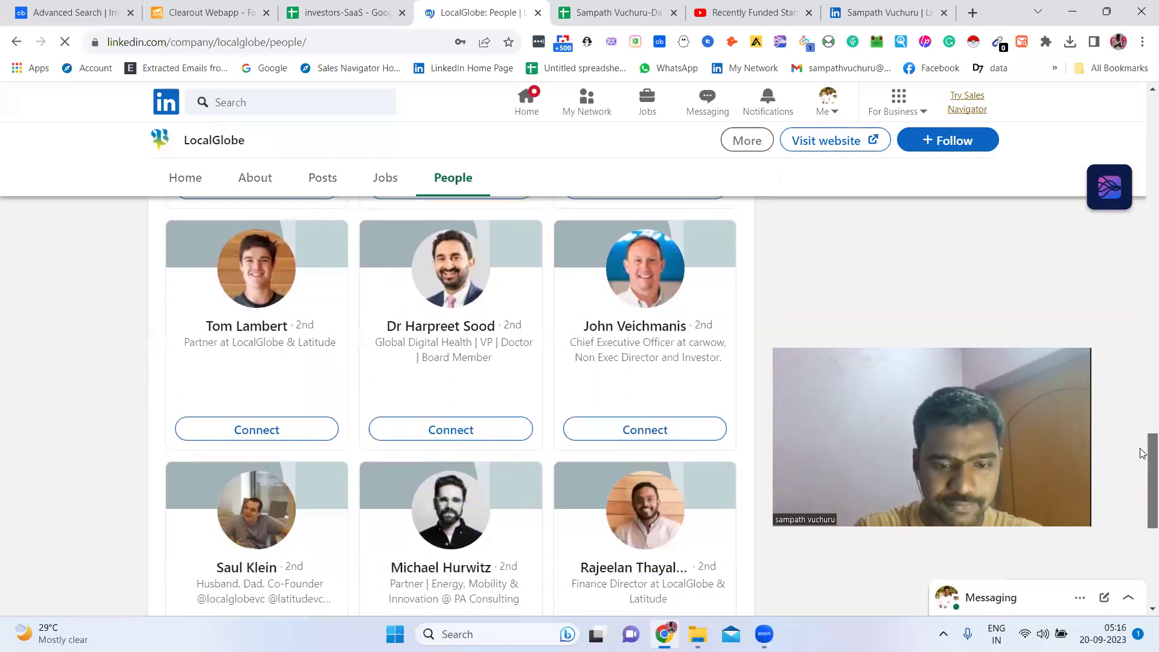
drag(1142, 453, 1143, 530)
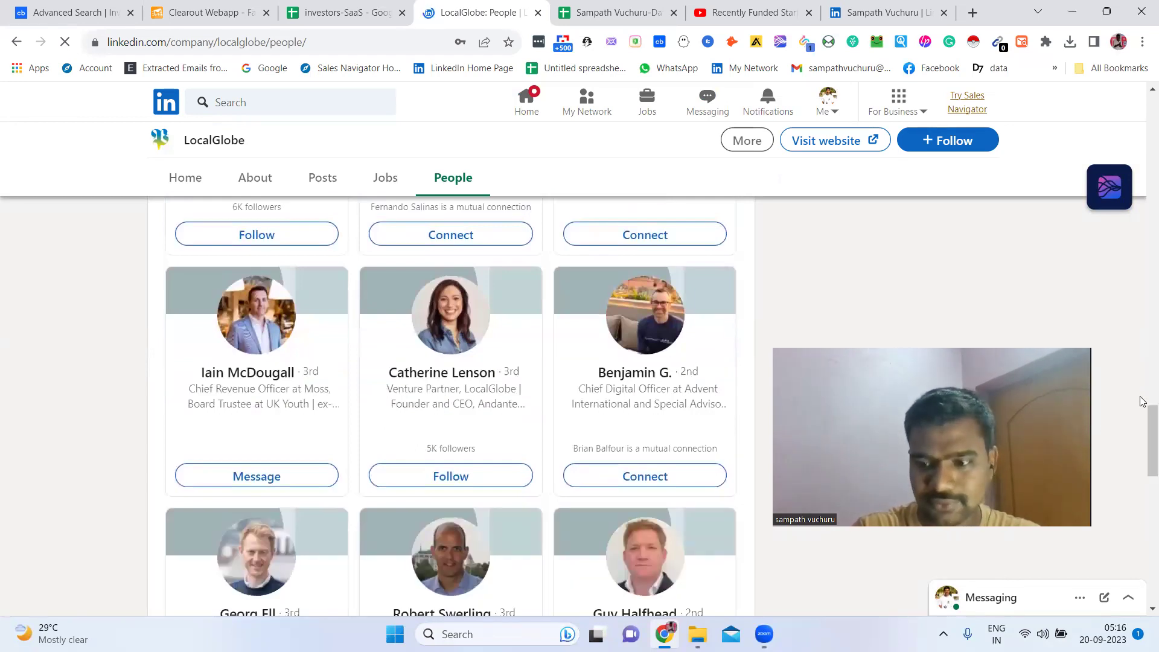
scroll(1142, 450, down, 3)
drag(1142, 450, 1143, 541)
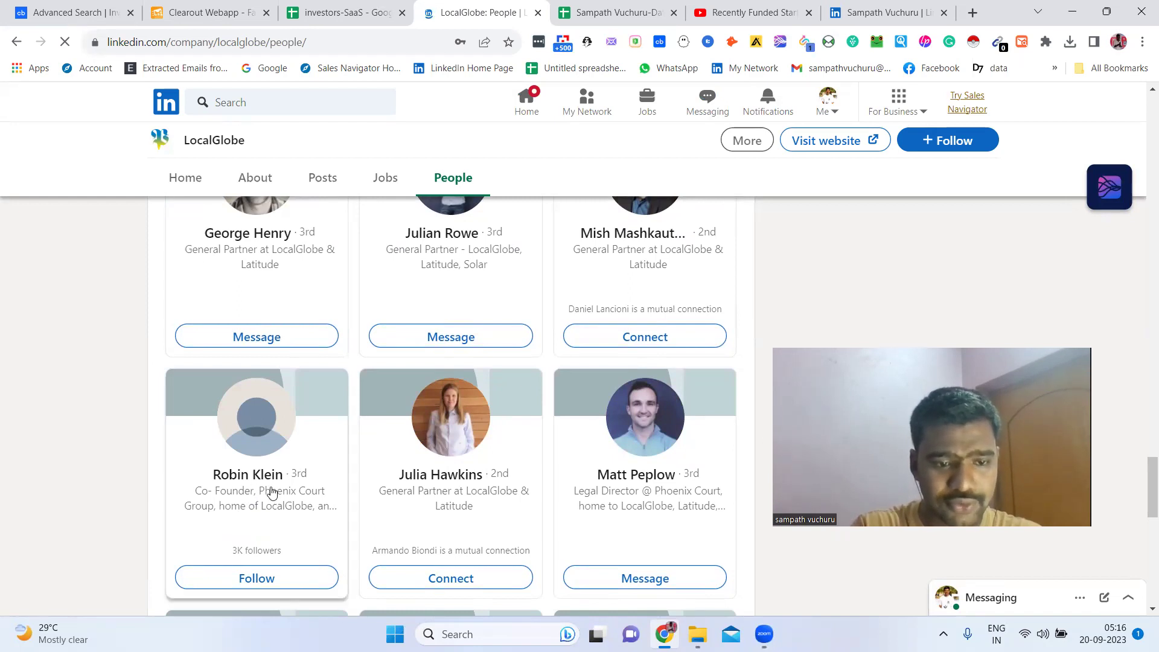
right_click(271, 493)
right_click(217, 476)
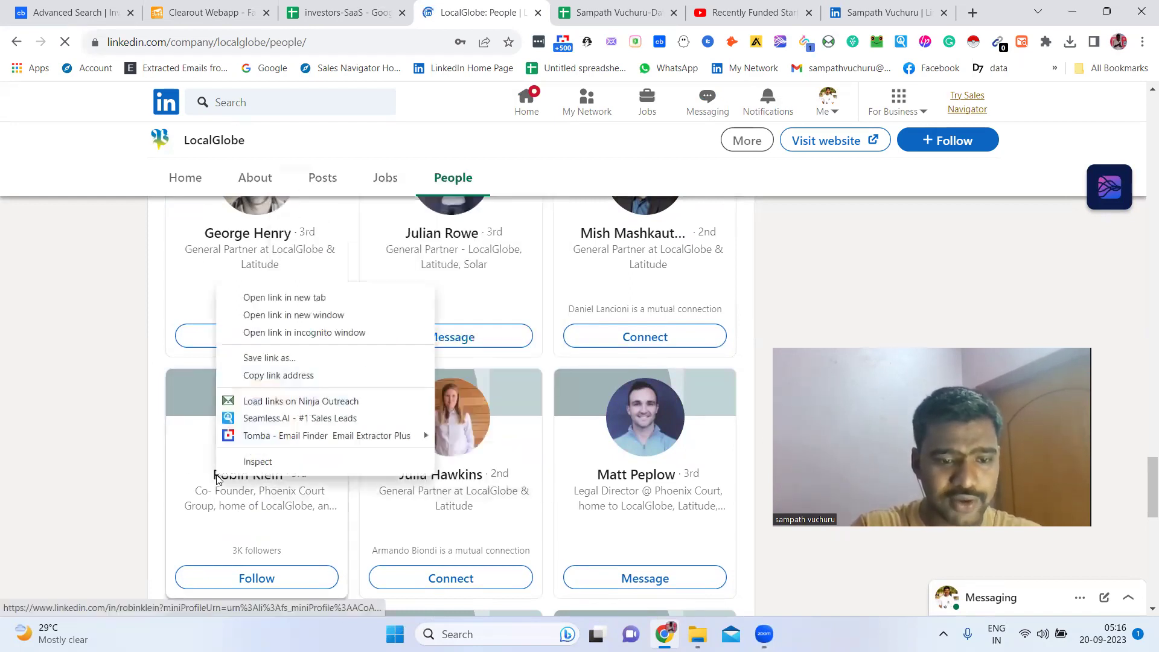
click(273, 299)
scroll(155, 344, down, 2)
scroll(155, 345, down, 5)
scroll(154, 345, down, 6)
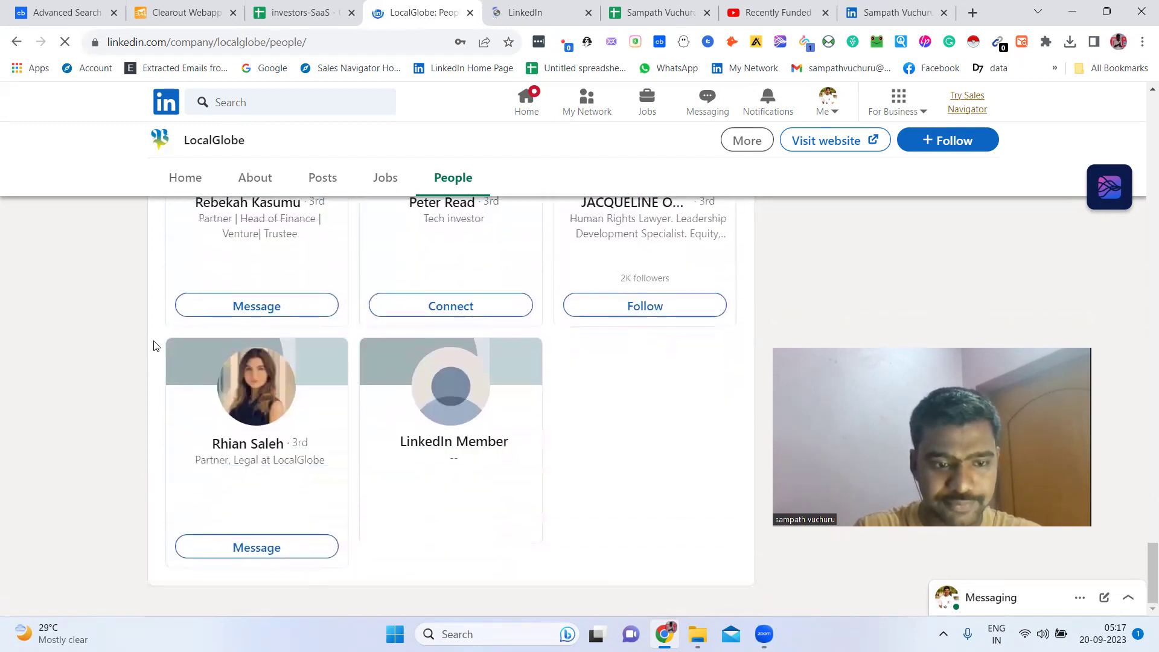
click(525, 12)
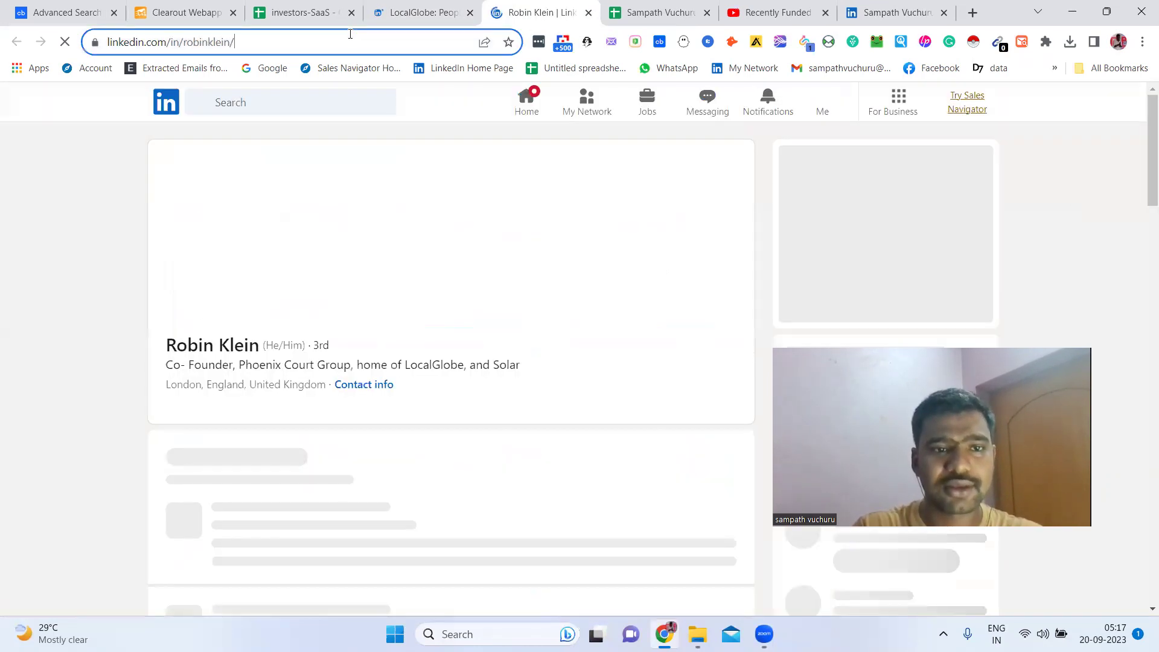
Close the image overlay, then select the co-founder's Phoenix Court Group headline and profile URL
click(350, 36)
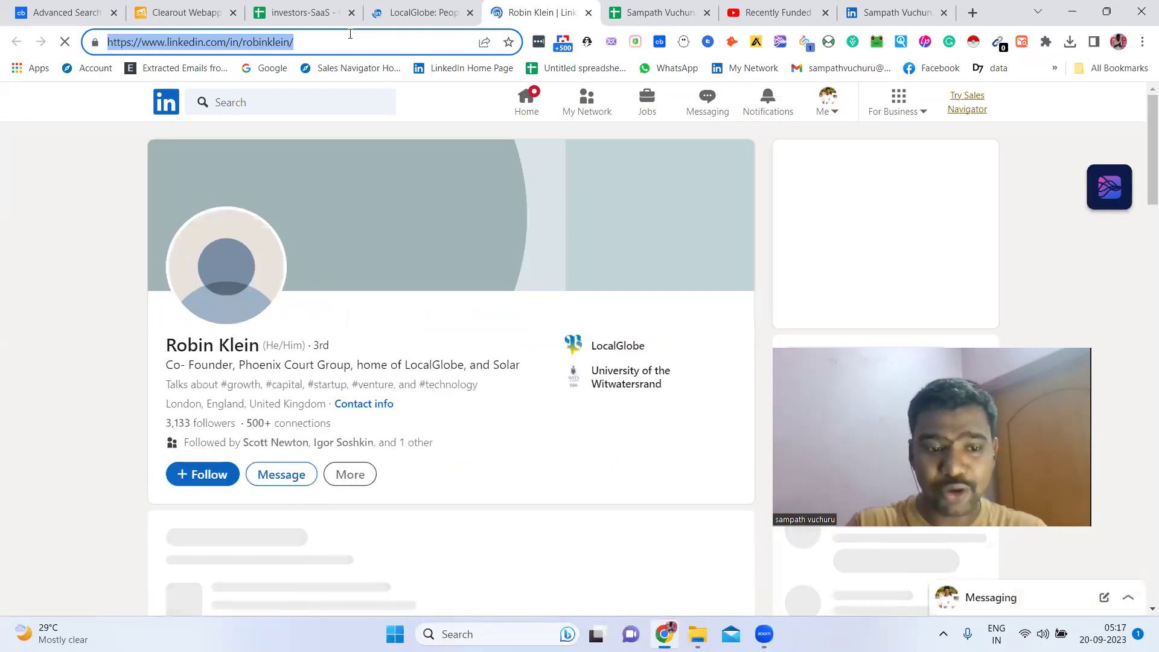
click(174, 265)
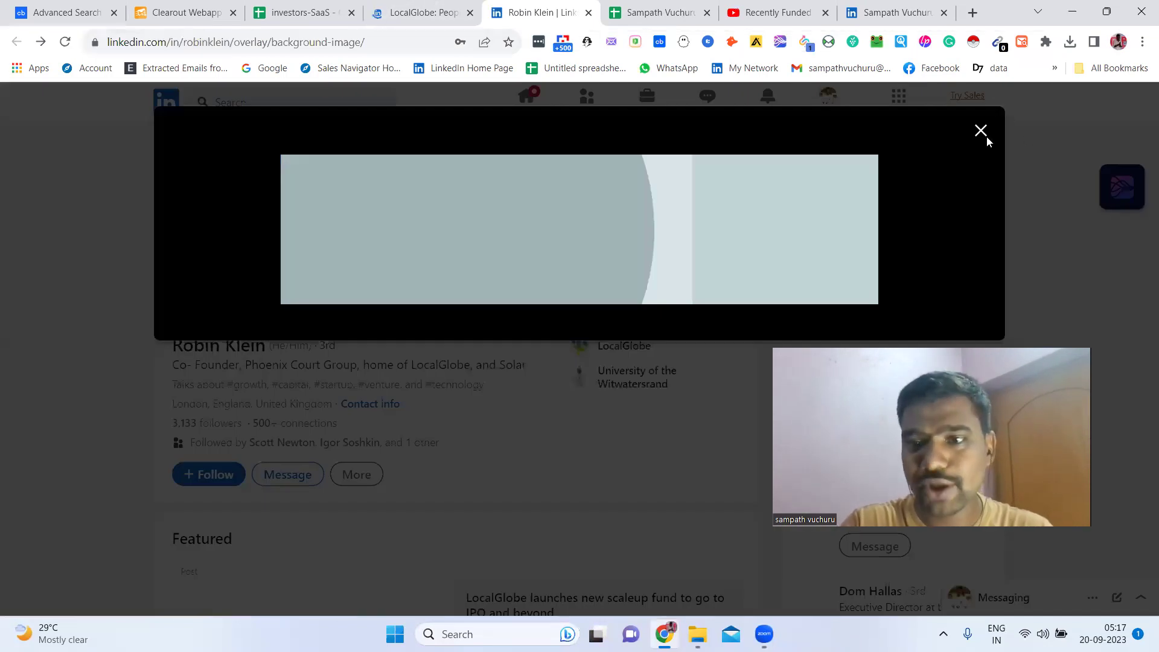
click(981, 131)
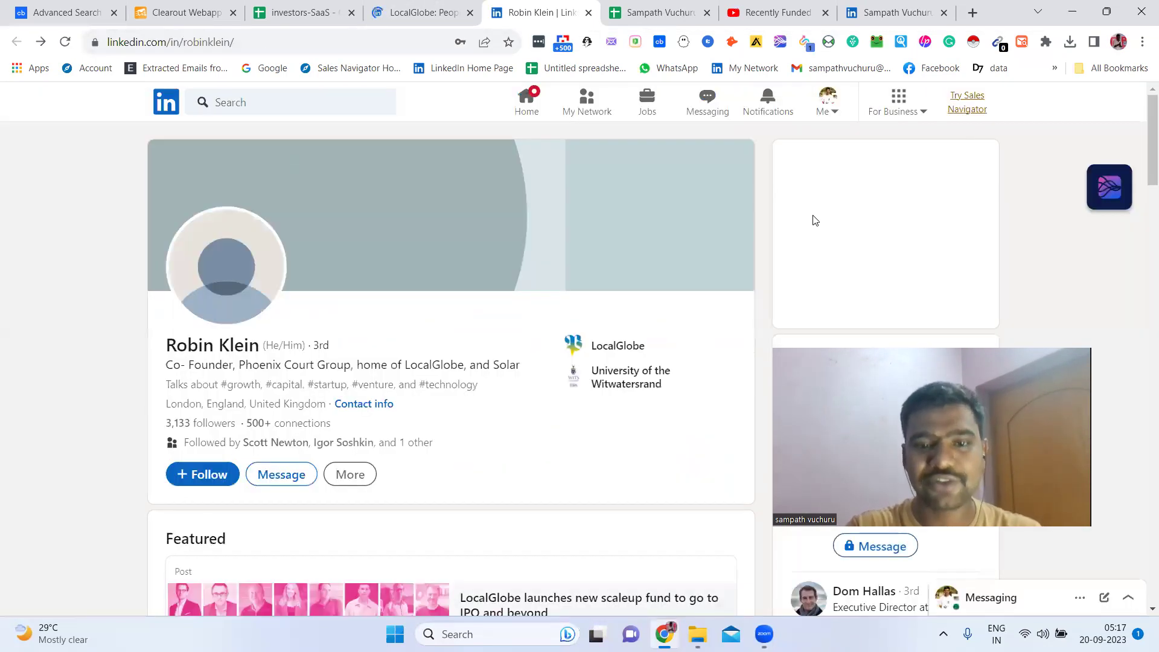
scroll(544, 272, down, 2)
scroll(243, 352, up, 2)
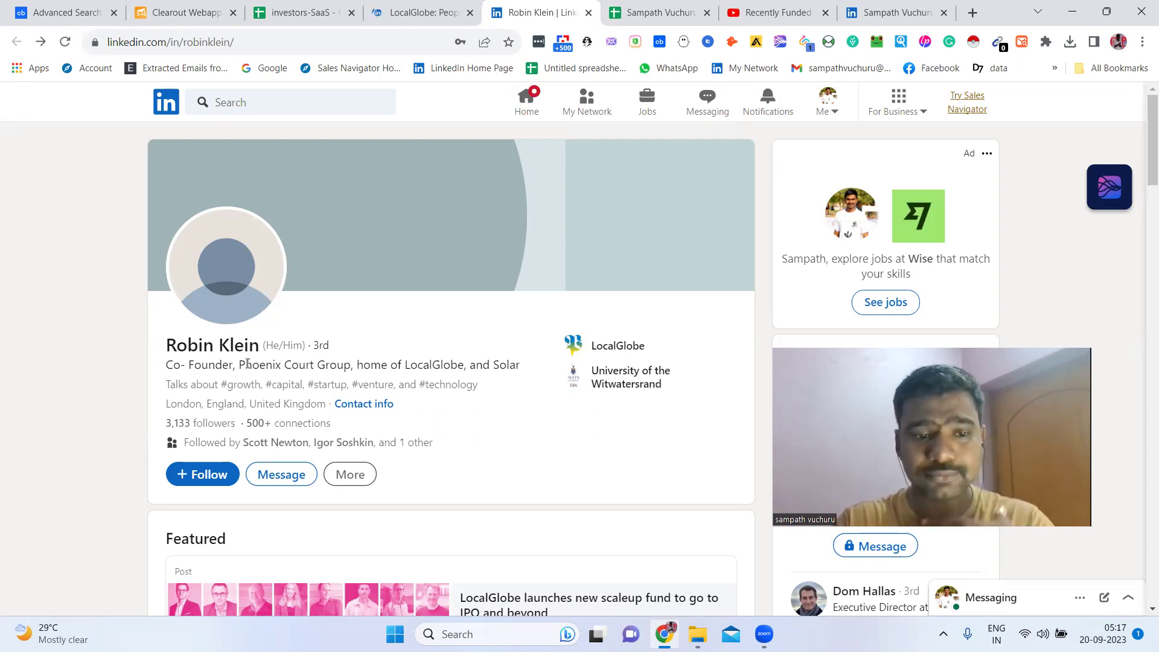
triple_click(248, 369)
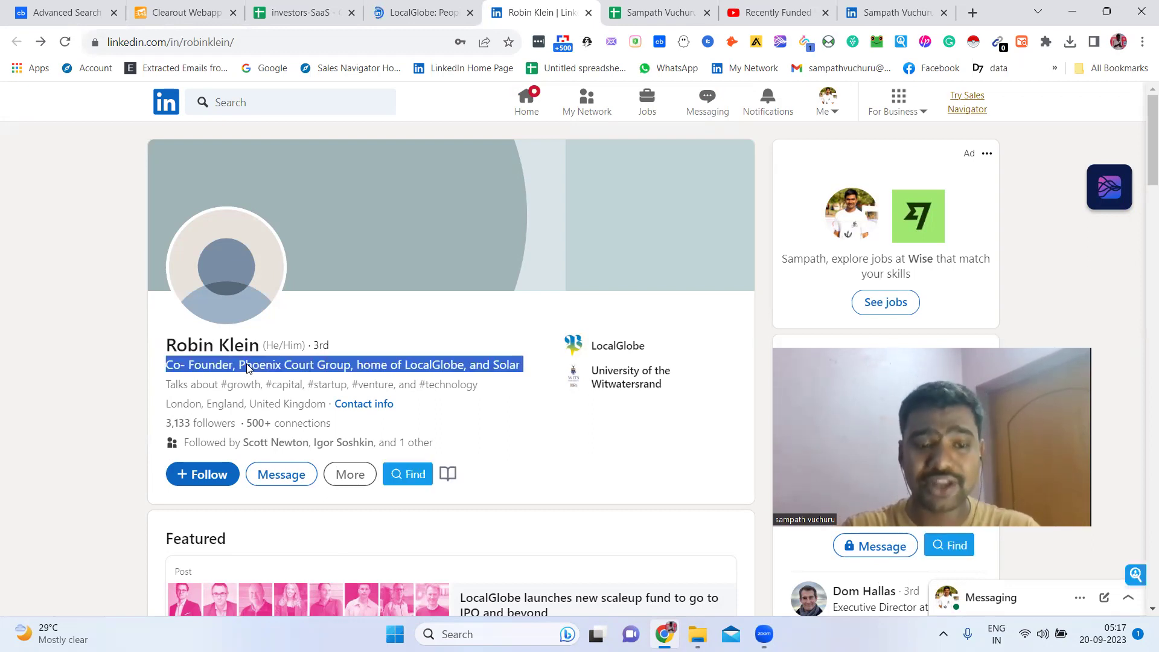
click(78, 410)
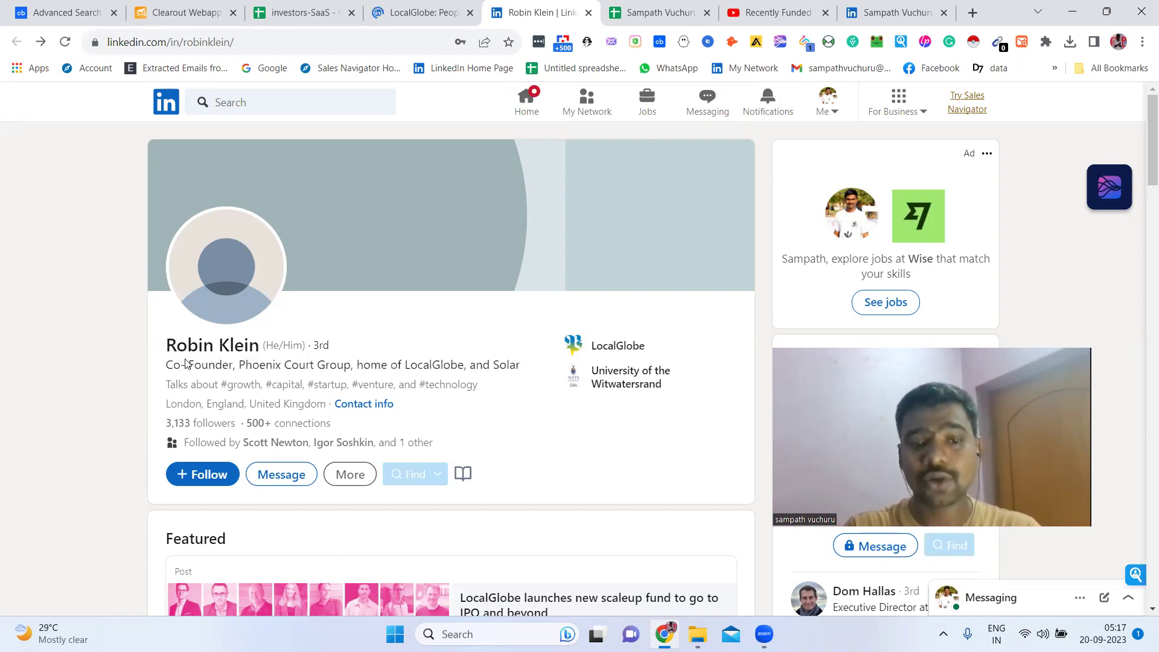
triple_click(52, 382)
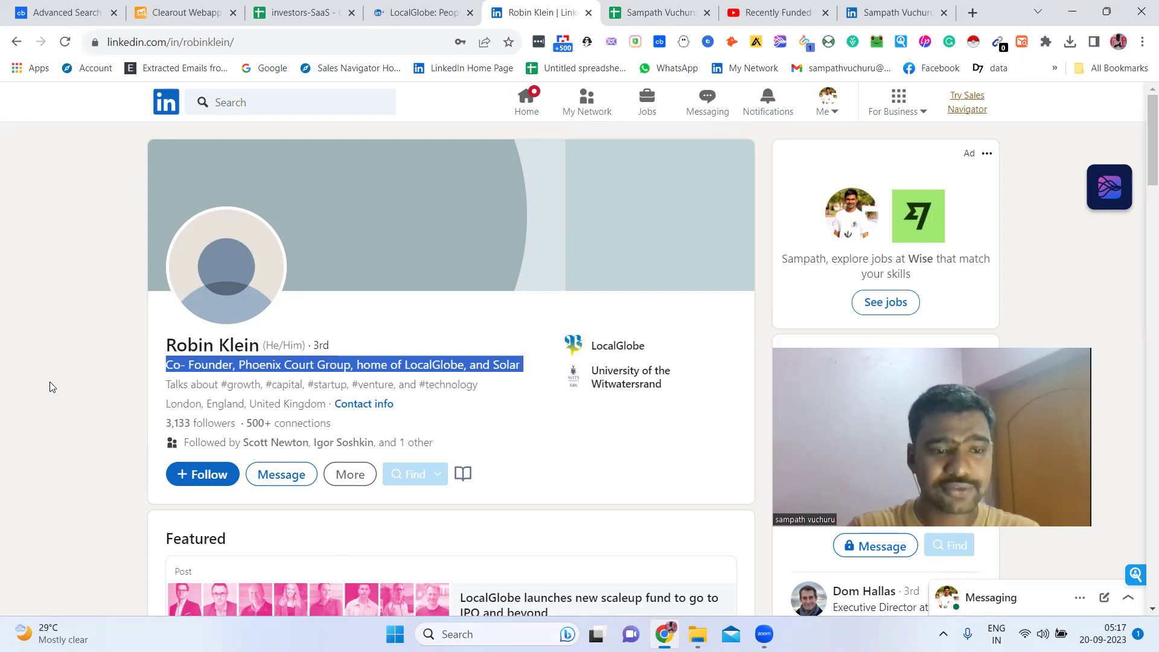
click(137, 375)
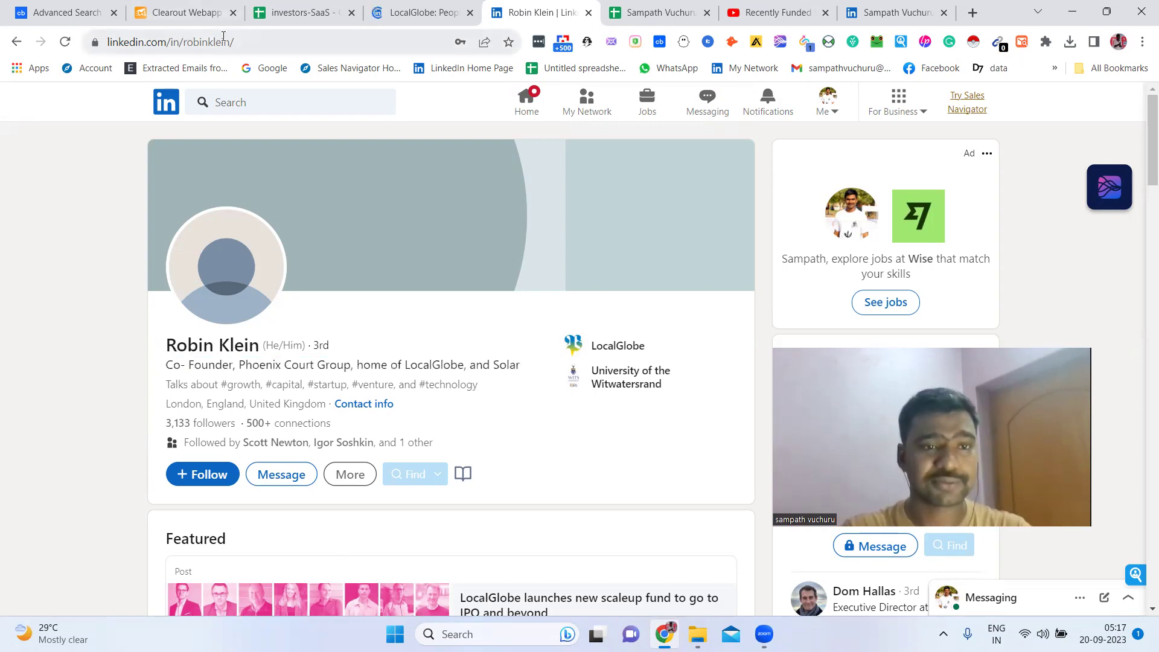
click(224, 38)
click(320, 7)
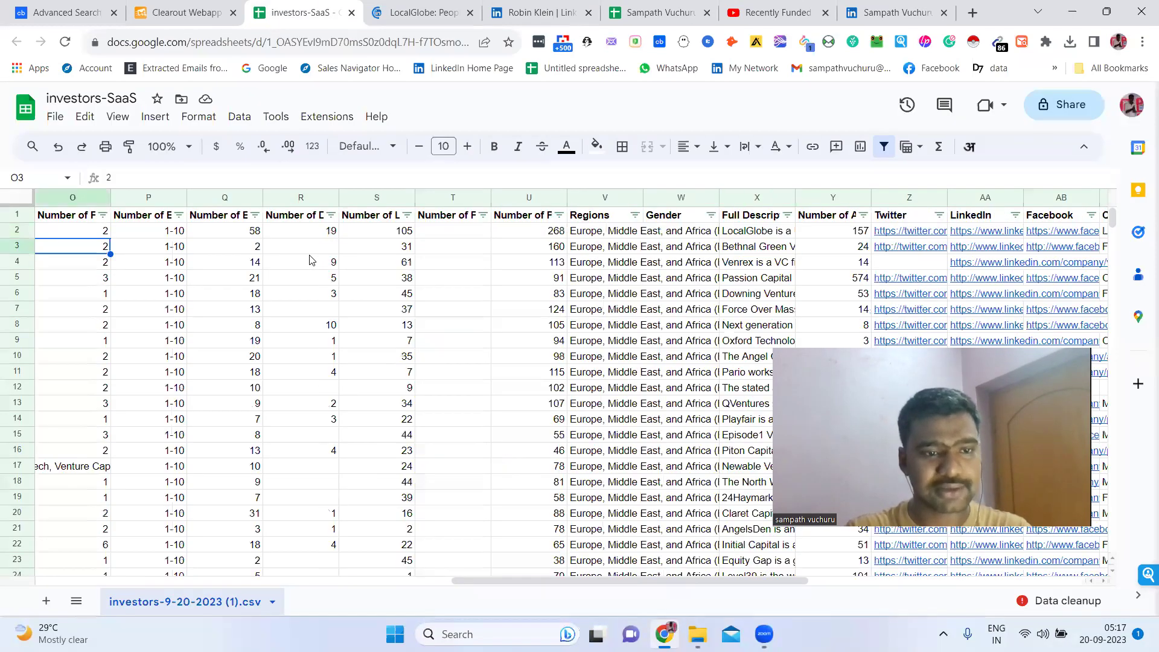
Paste the co-founder's LinkedIn profile URL into cell E2 of the LocalGlobe row
key(Home)
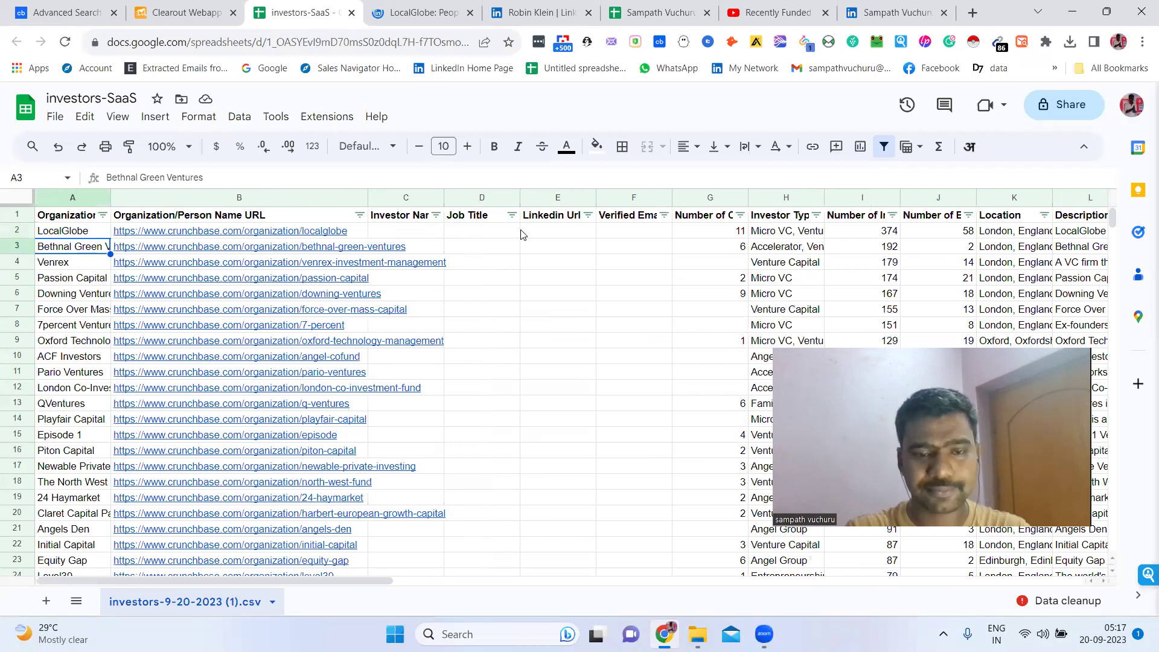
click(513, 231)
click(531, 231)
text(https://www.linkedin.com/company/localglobe/)
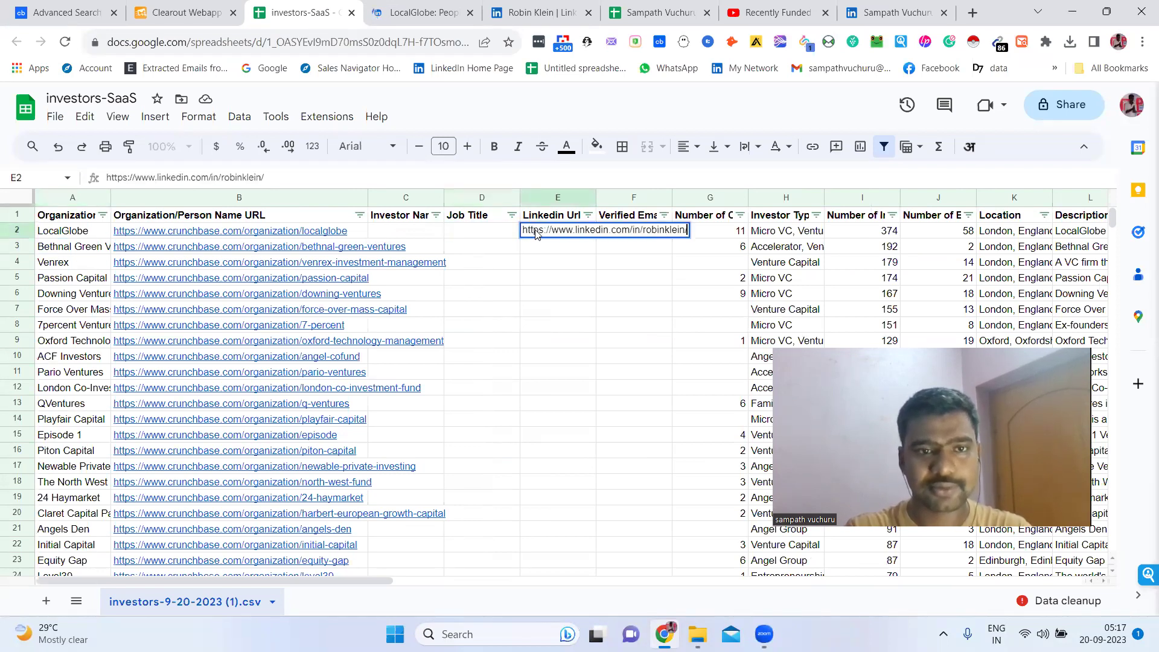
Copy the investor's name from the profile into Investor Name cell C2
click(423, 12)
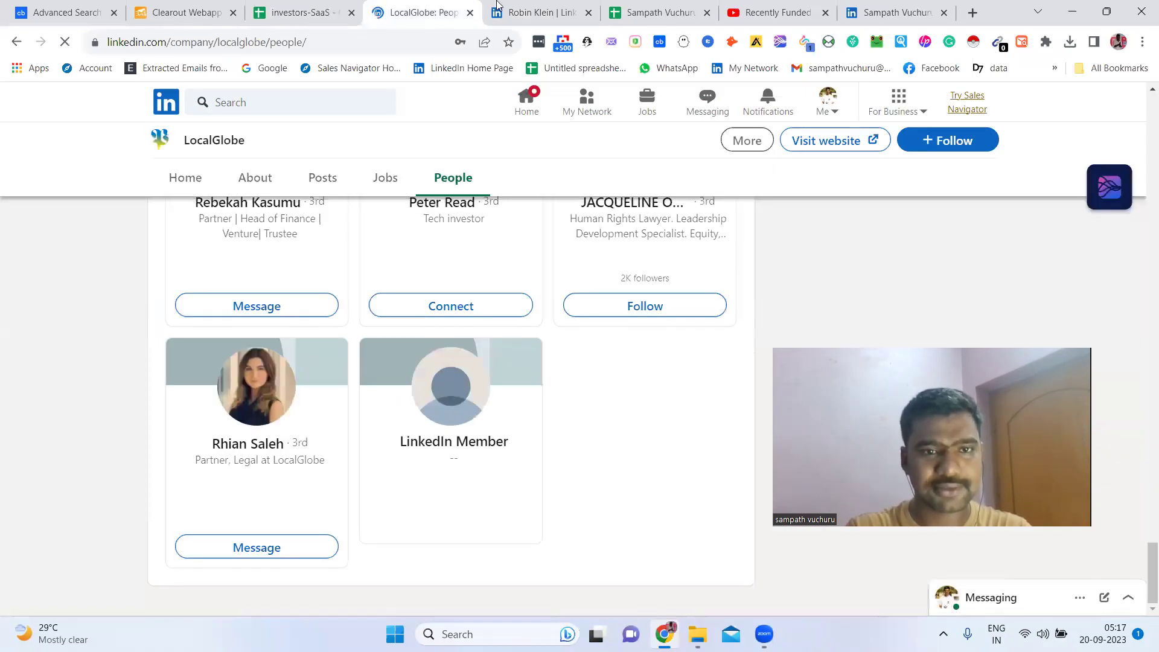
click(499, 7)
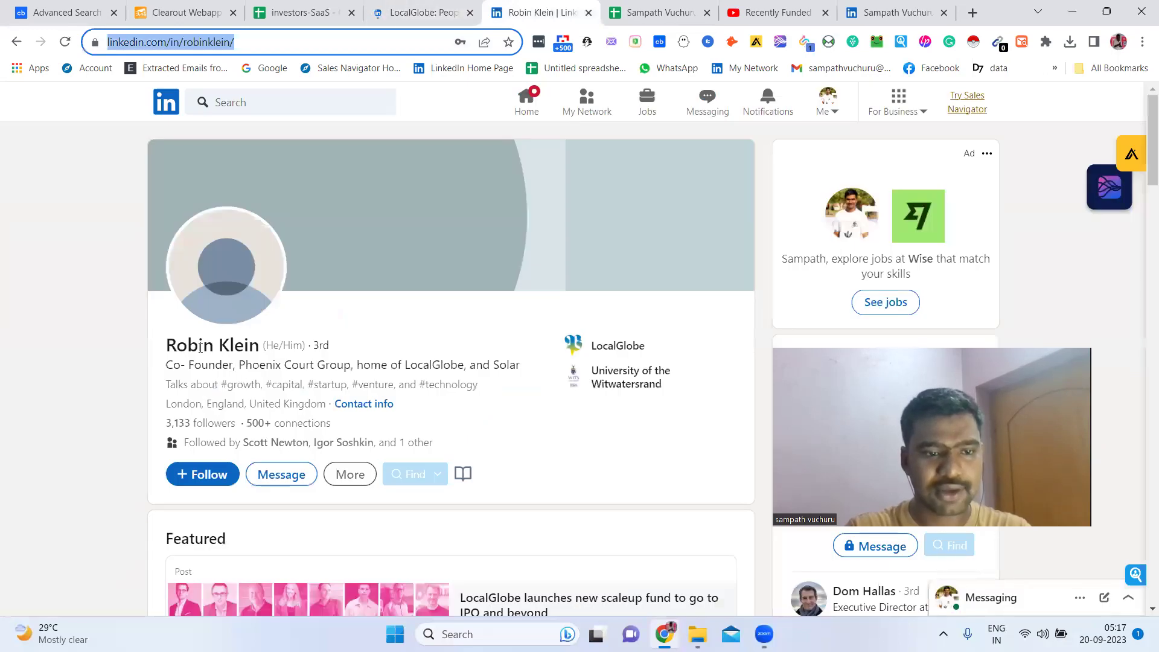
drag(172, 343, 245, 339)
key(ctrl+c)
click(307, 5)
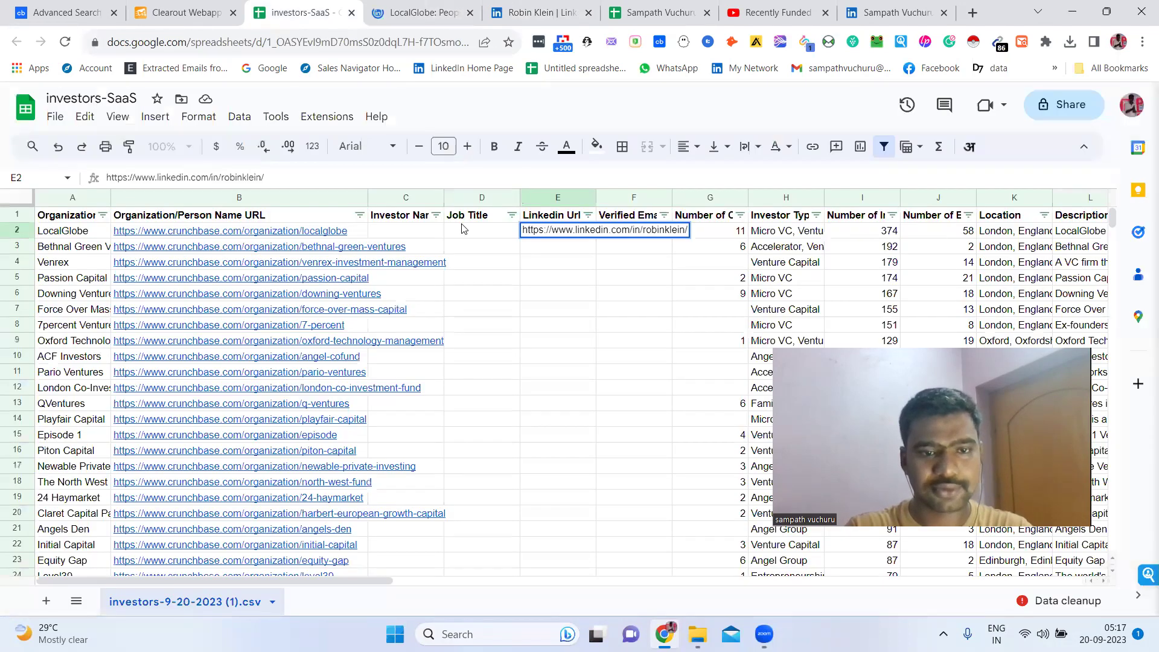
click(462, 228)
double_click(416, 234)
key(ctrl+v)
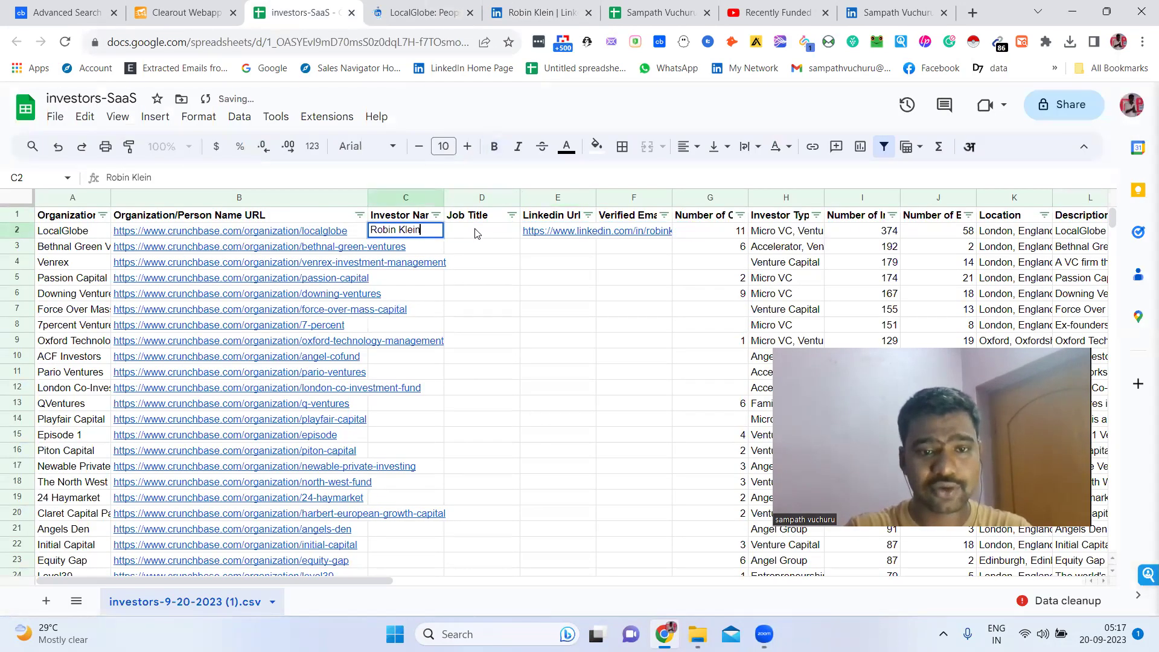
click(478, 234)
Copy the Co- Founder job title from the headline into cell D2
key(ctrl+Tab)
click(531, 12)
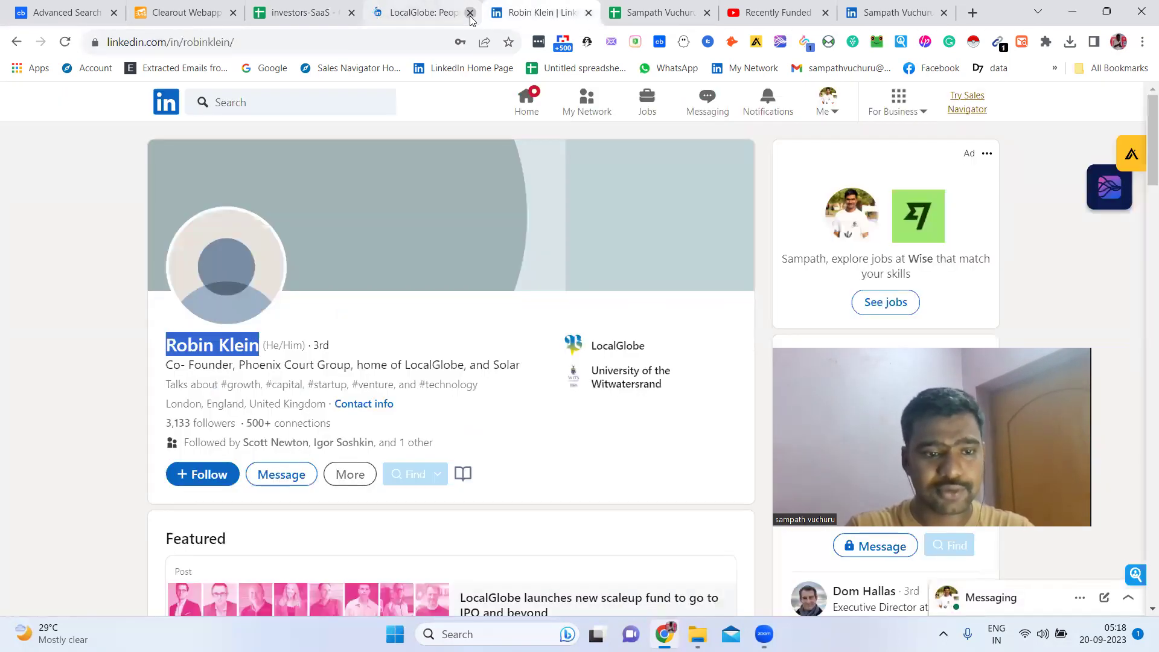
click(470, 13)
click(191, 369)
drag(169, 366, 235, 365)
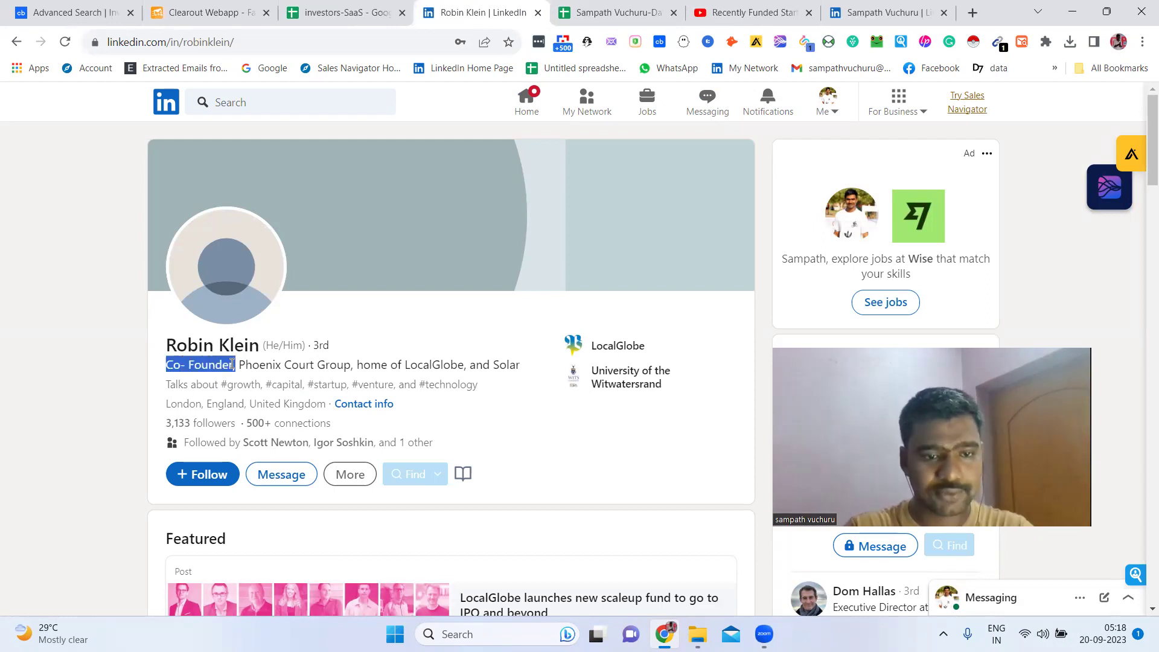
click(350, 7)
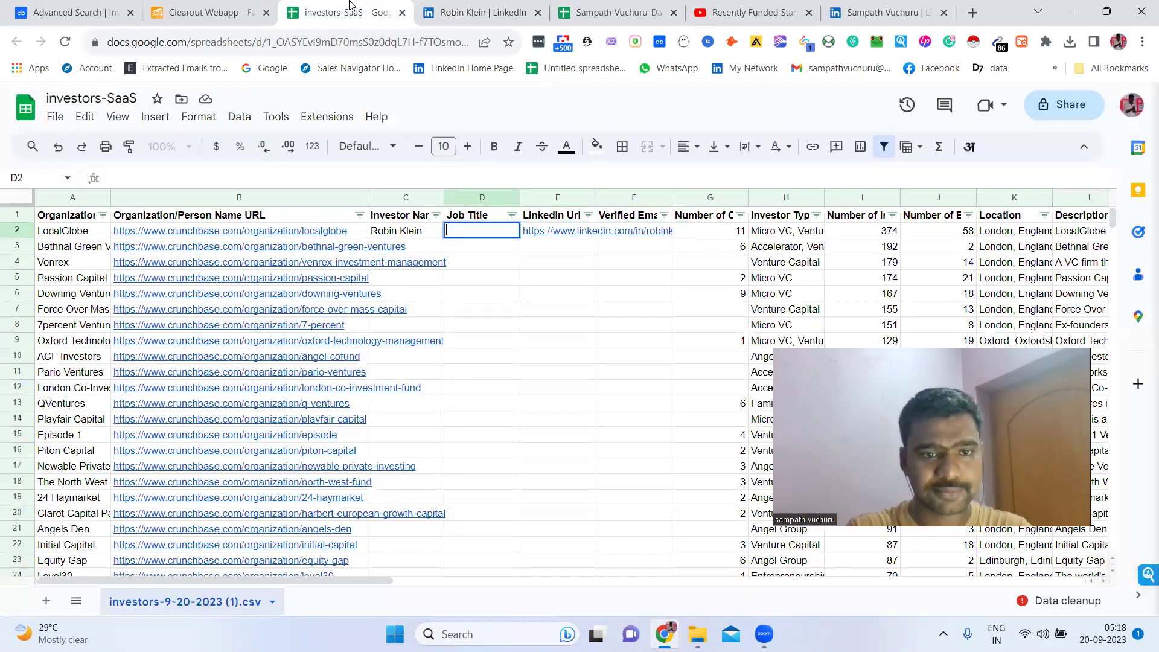
double_click(482, 231)
text(Co- Founder,)
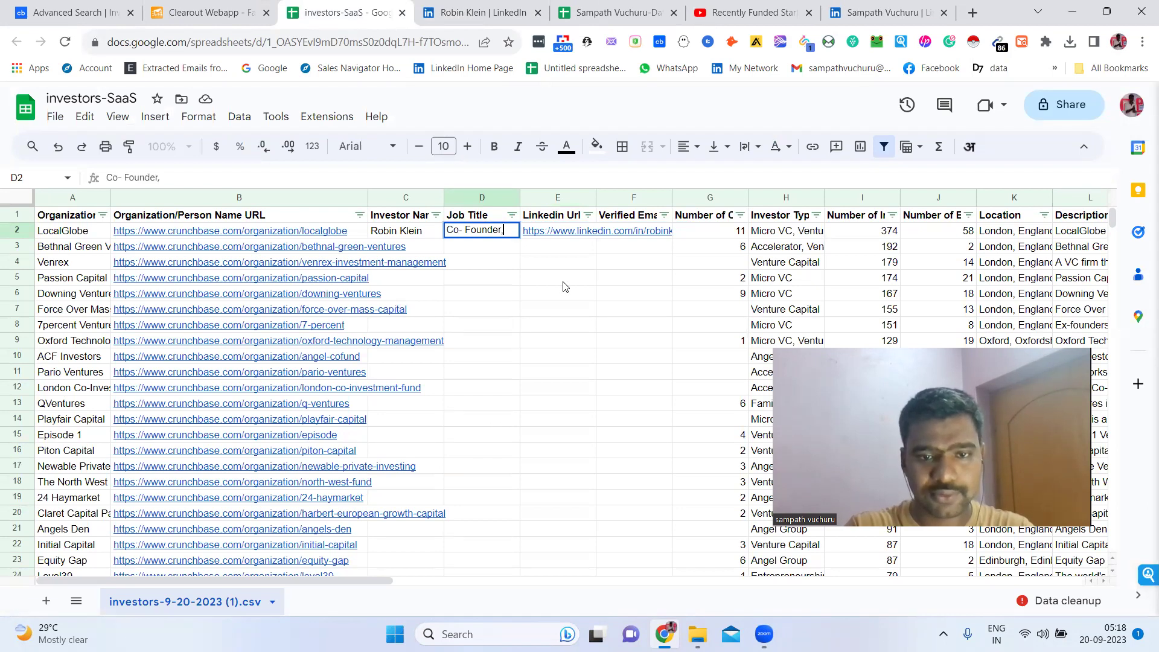
click(640, 251)
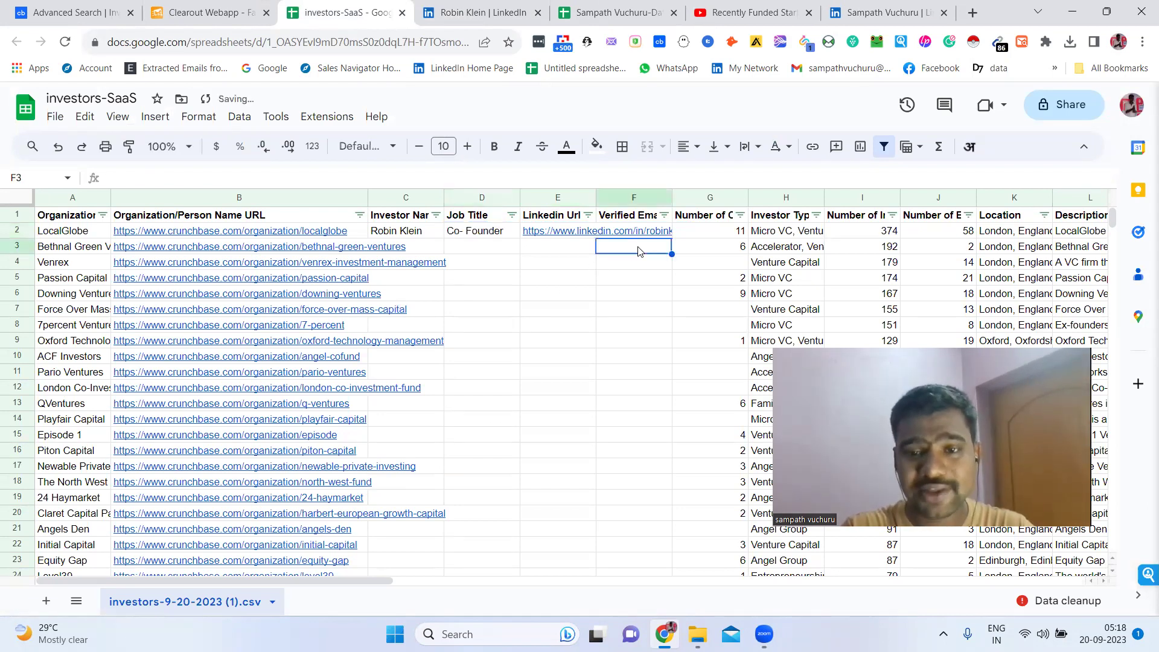
click(631, 222)
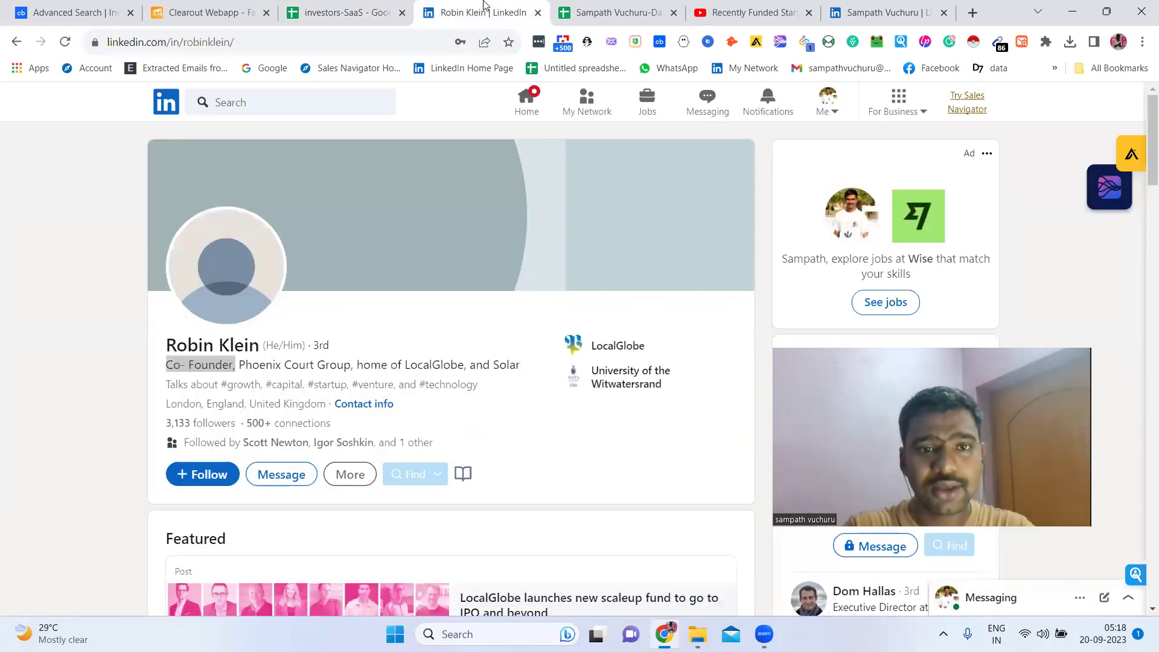
click(483, 12)
click(1, 392)
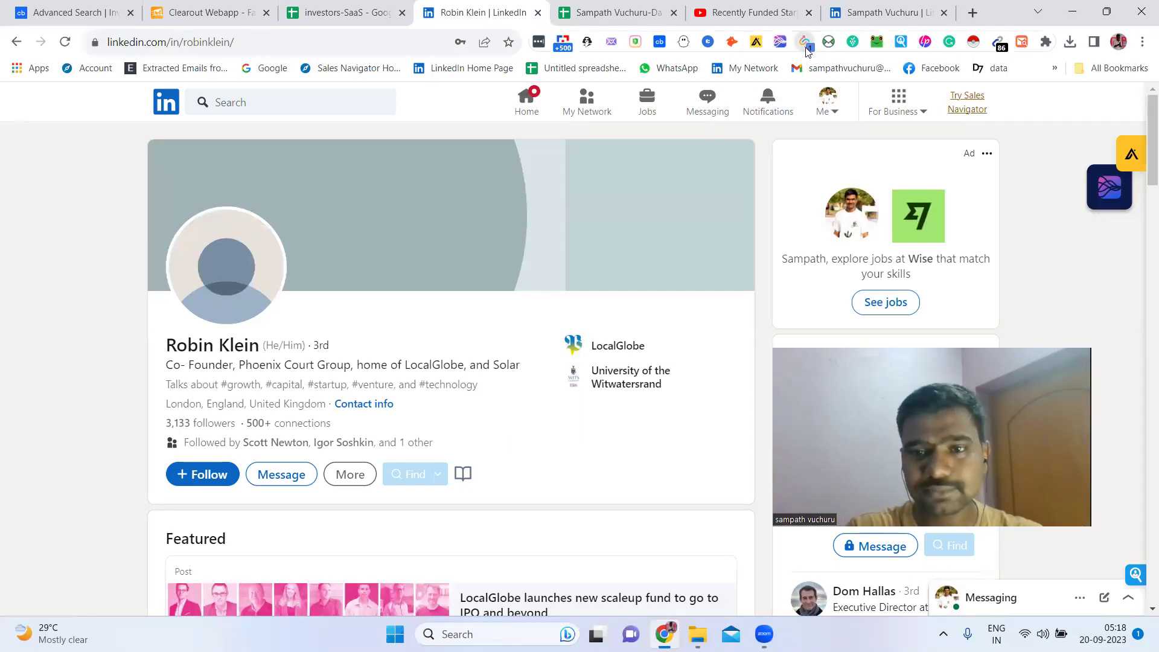
Use SalesQL to look up the investor's emails and copy the localglobe.vc Main Work email
click(805, 44)
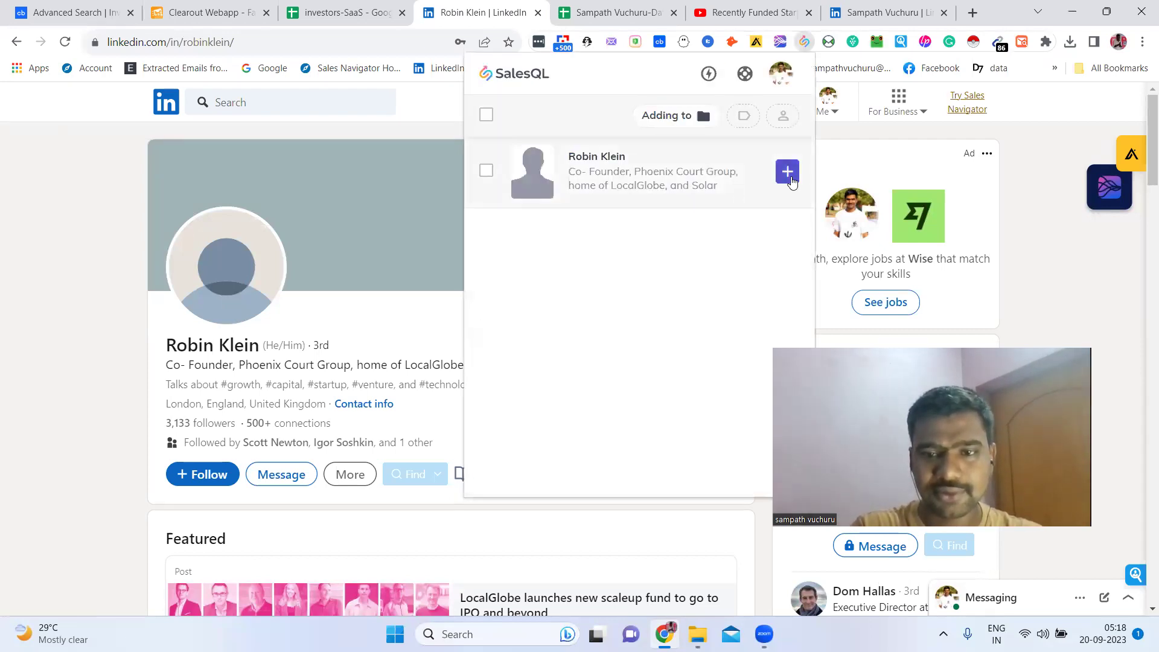
click(788, 172)
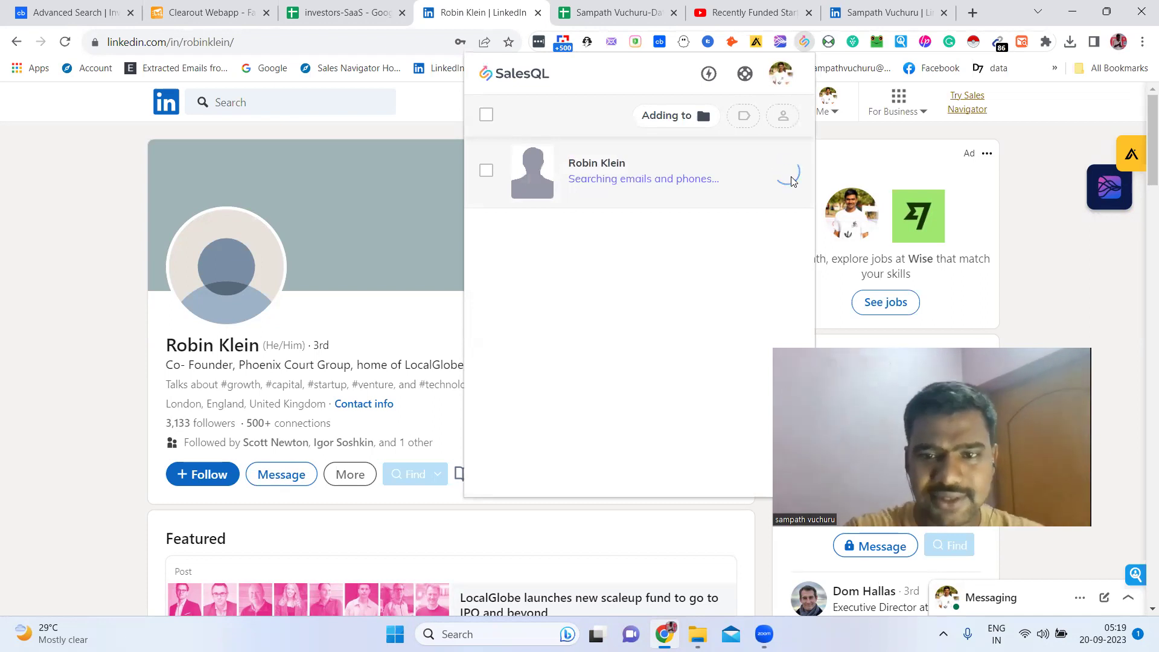
click(708, 192)
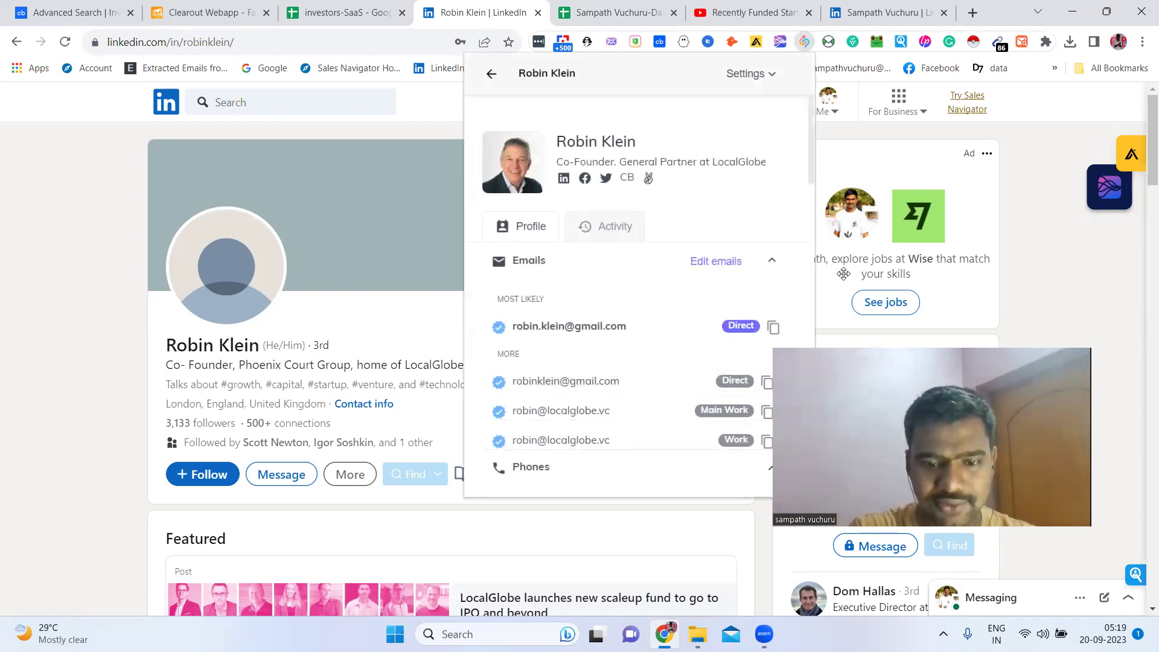
drag(843, 274, 805, 80)
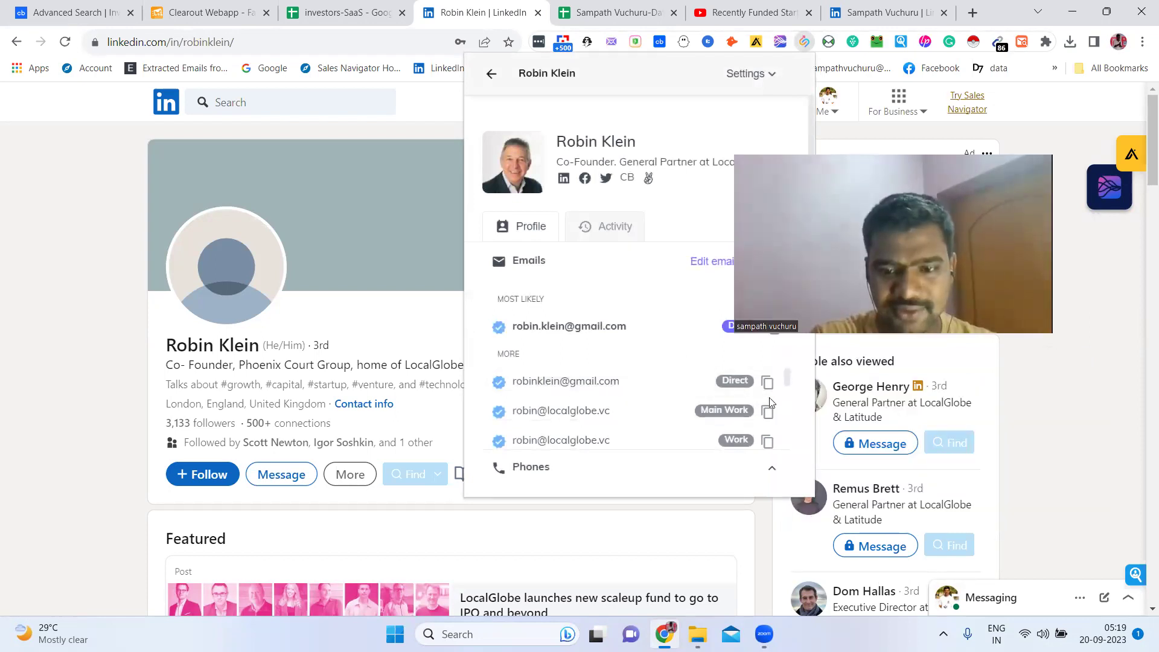
click(768, 413)
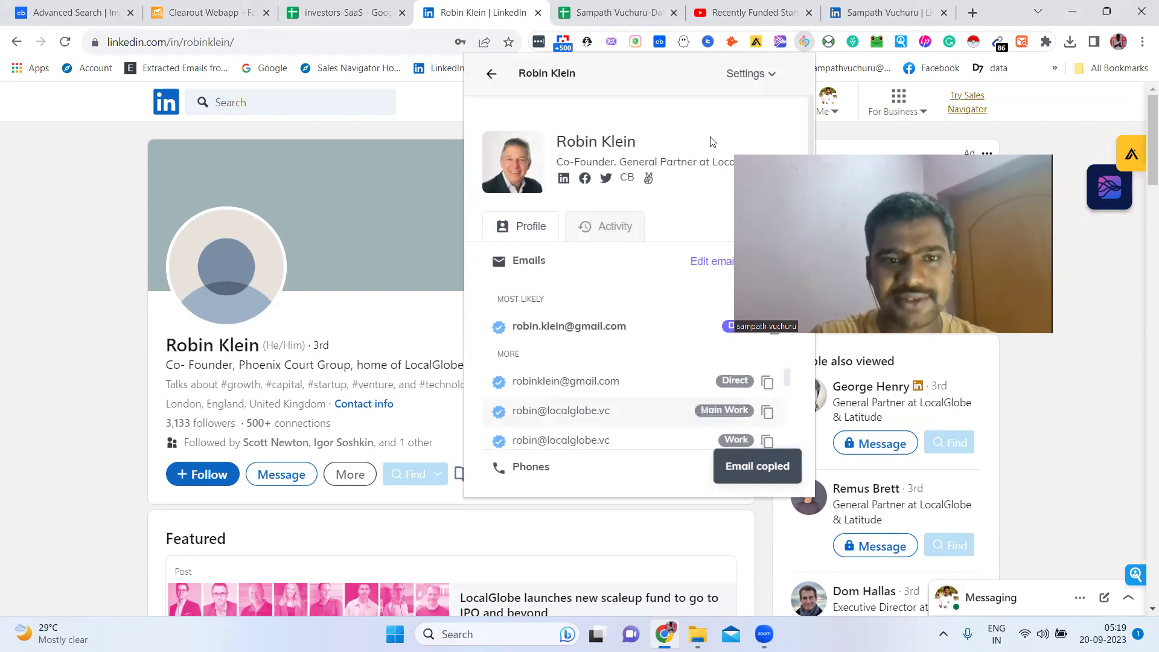
click(236, 6)
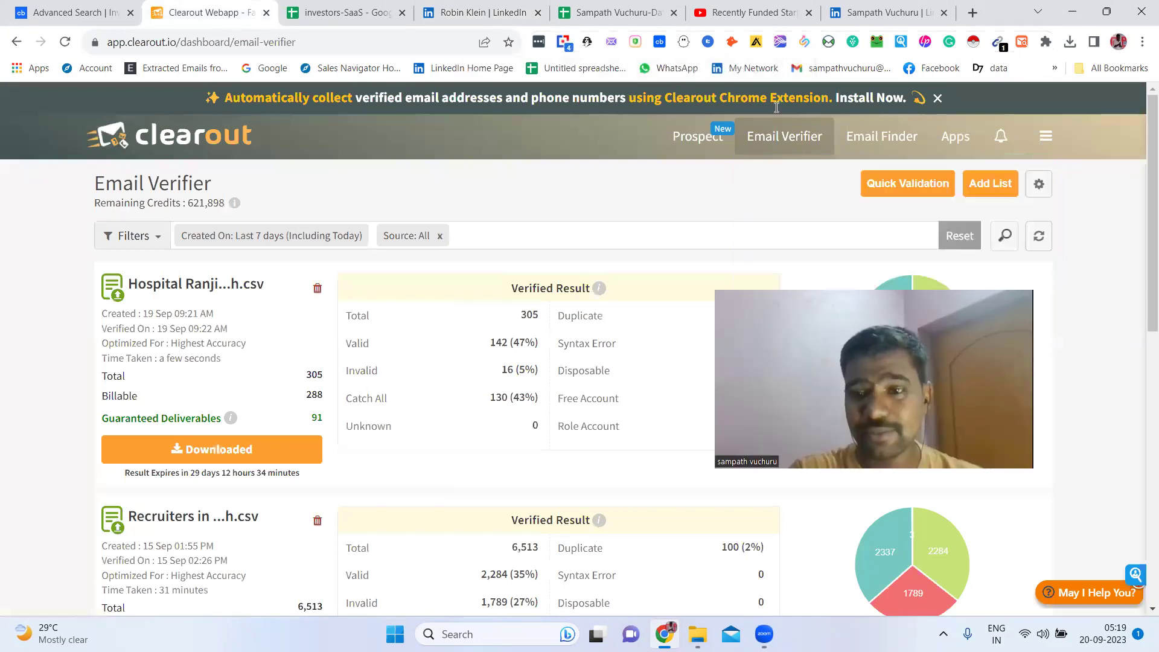
Quick-validate the copied LocalGlobe work email in Clearout and copy the validated address
click(894, 189)
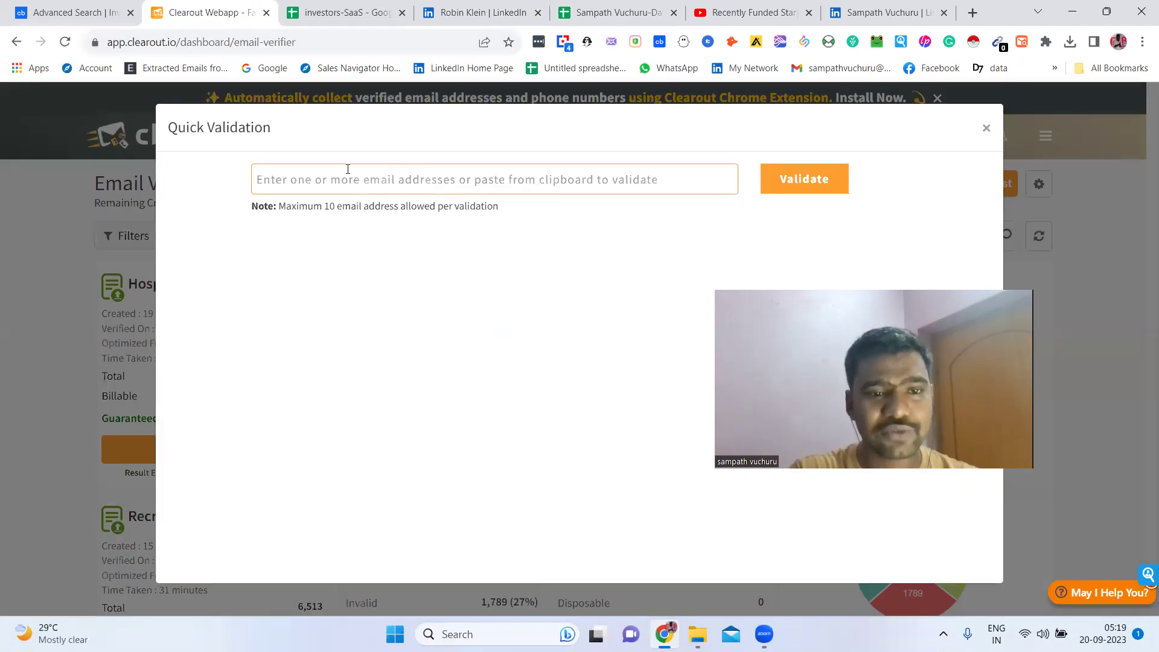
key(ctrl+v)
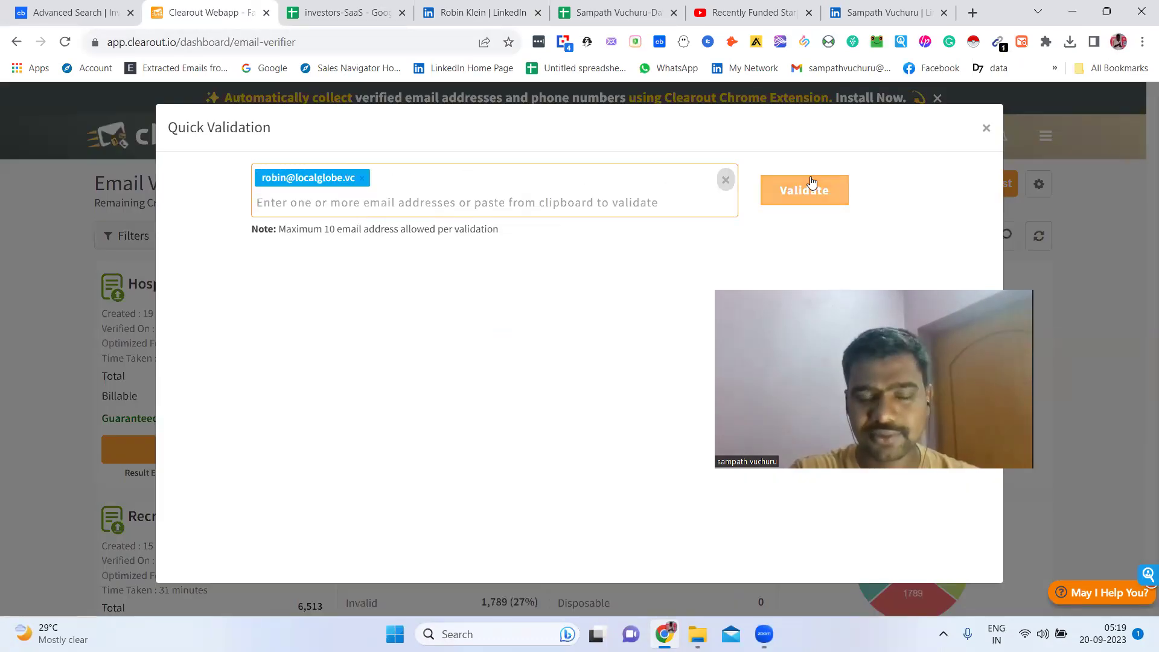
click(810, 184)
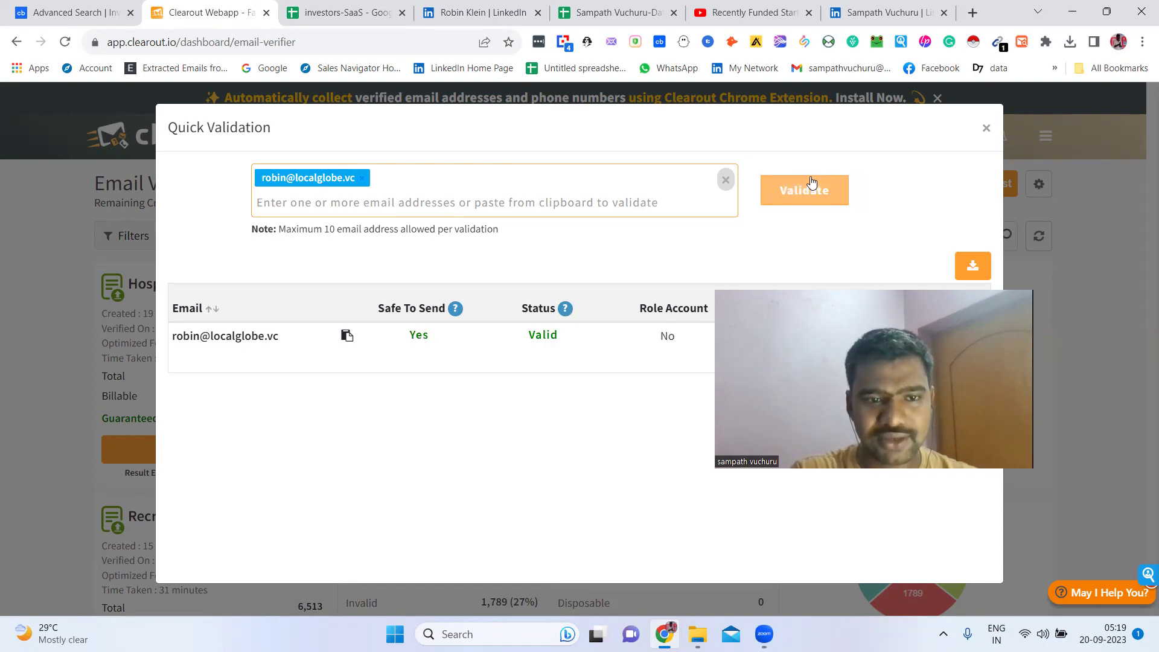
click(347, 335)
click(347, 5)
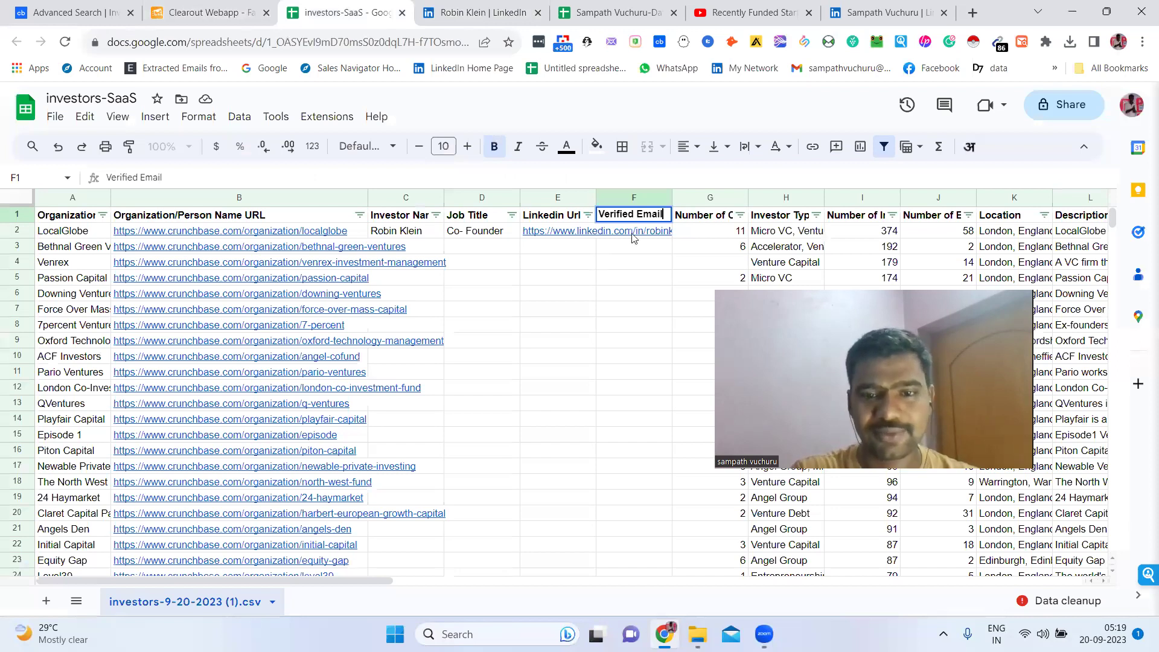
Paste the validated work email into the Verified Email cell F2
double_click(639, 229)
key(ctrl+v)
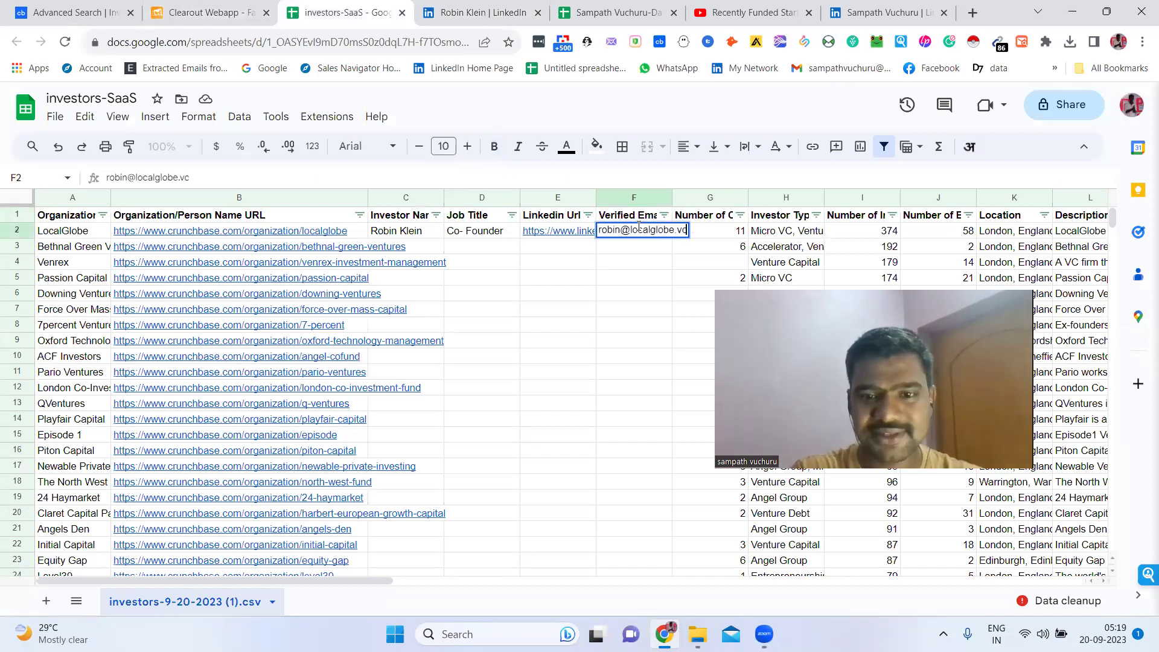
click(639, 253)
key(Left)
key(Left)
key(Left)
key(Left)
key(Left)
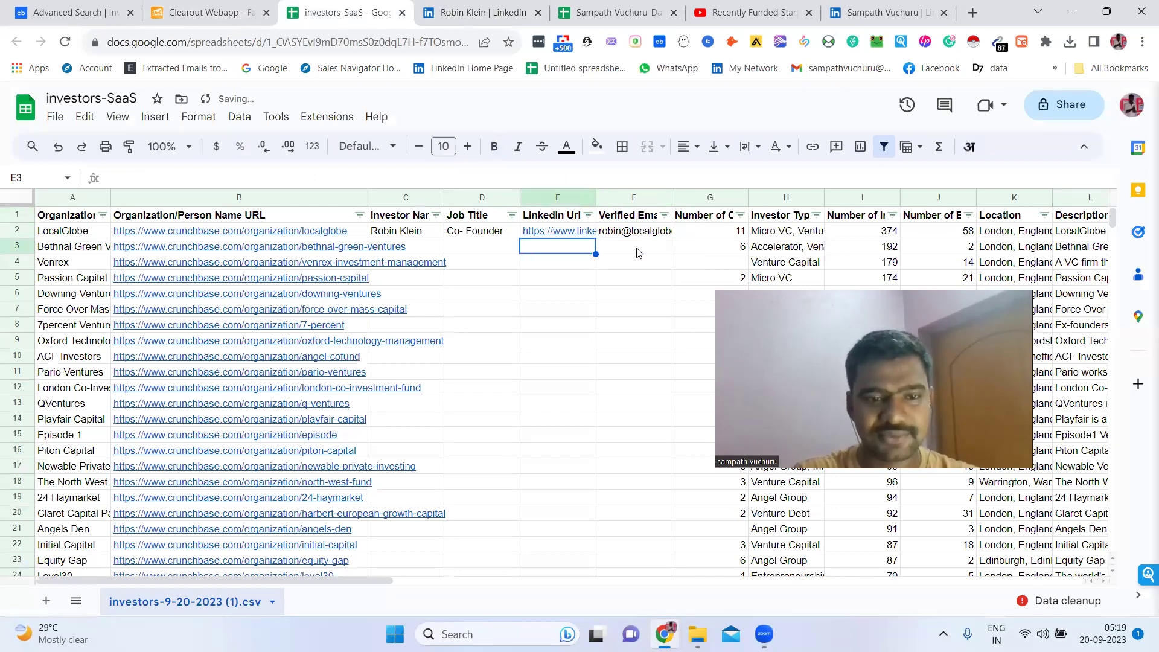
key(Up)
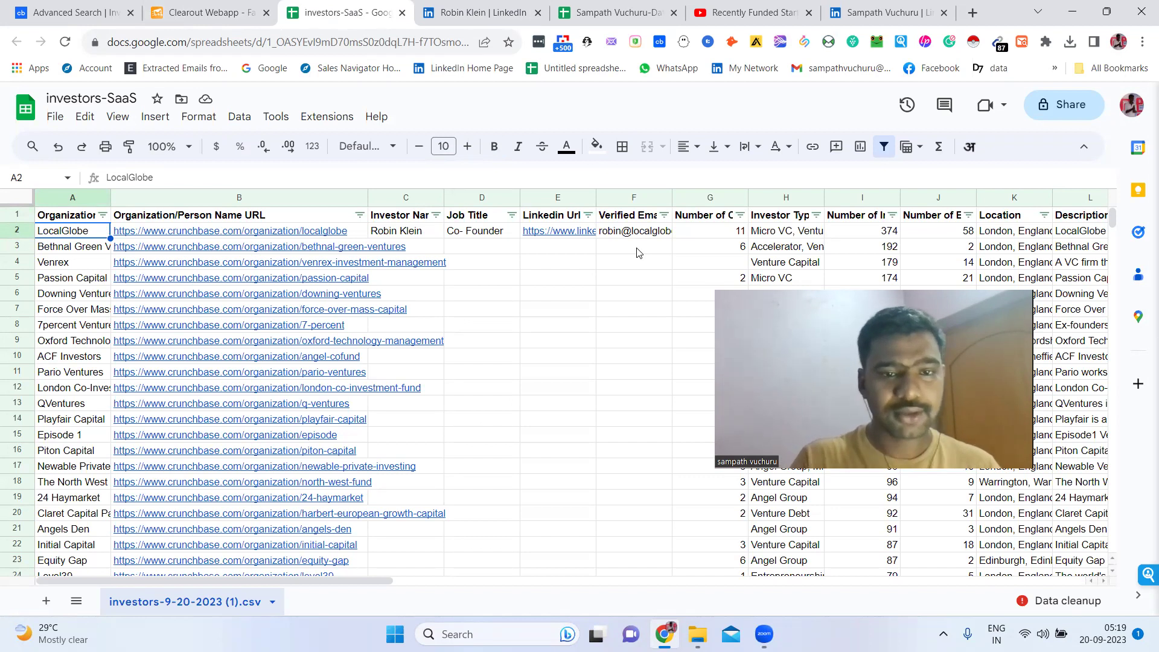
Review the LocalGlobe row and step along the Bethnal Green Ventures row toward its link columns
key(Right)
key(Right)
key(Right)
key(Right)
key(Right)
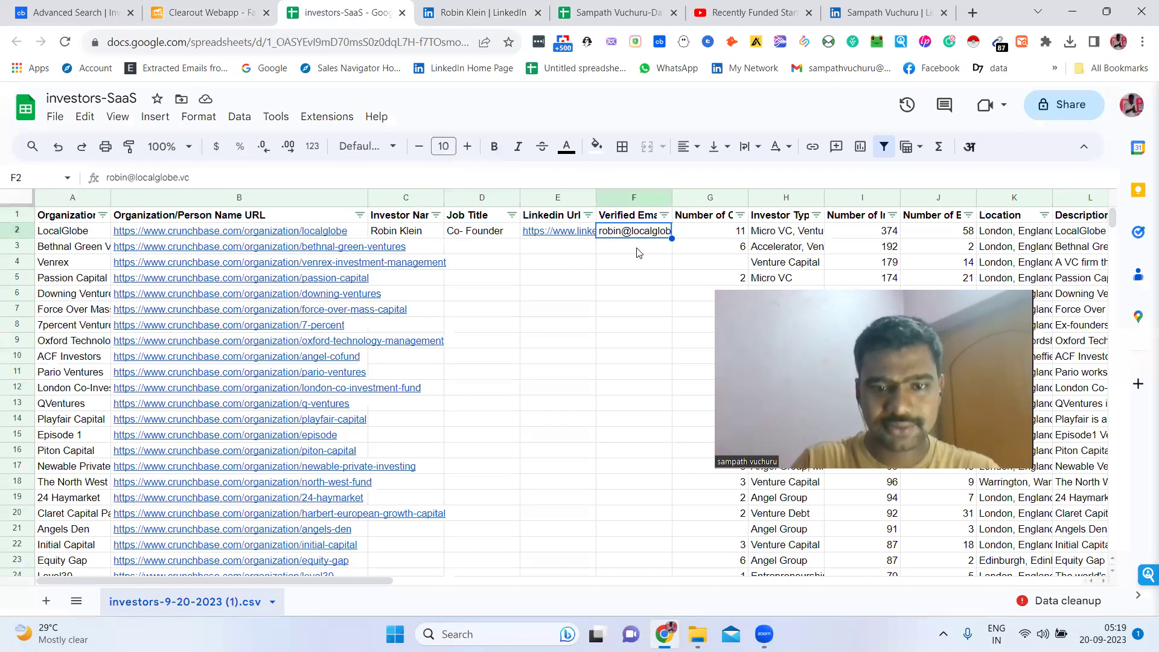
key(Left)
key(Left)
key(Left)
key(Left)
key(Right)
key(Right)
key(Right)
key(Right)
key(Right)
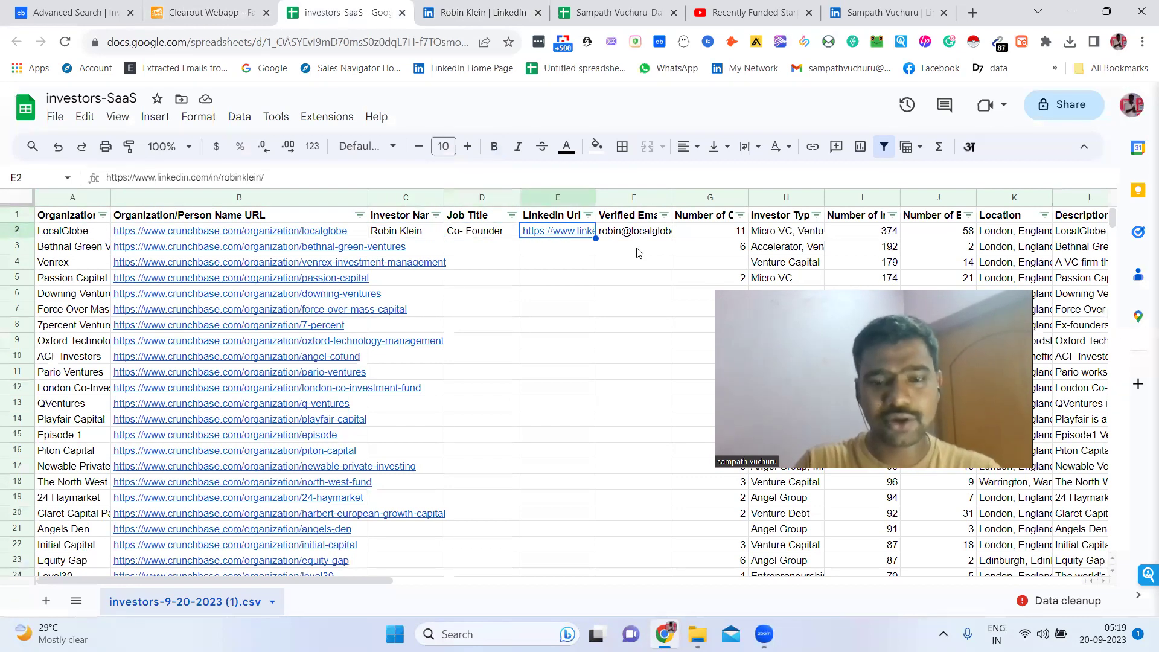
key(Down)
key(Left)
key(Left)
key(Left)
key(Left)
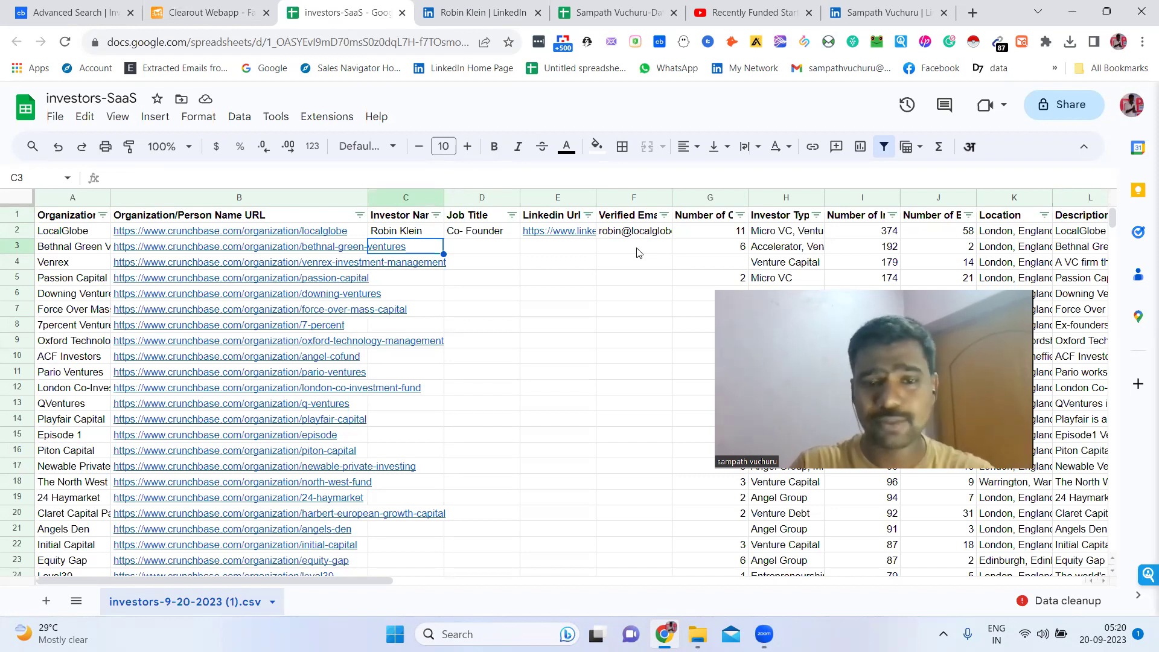
key(Left)
key(Left)
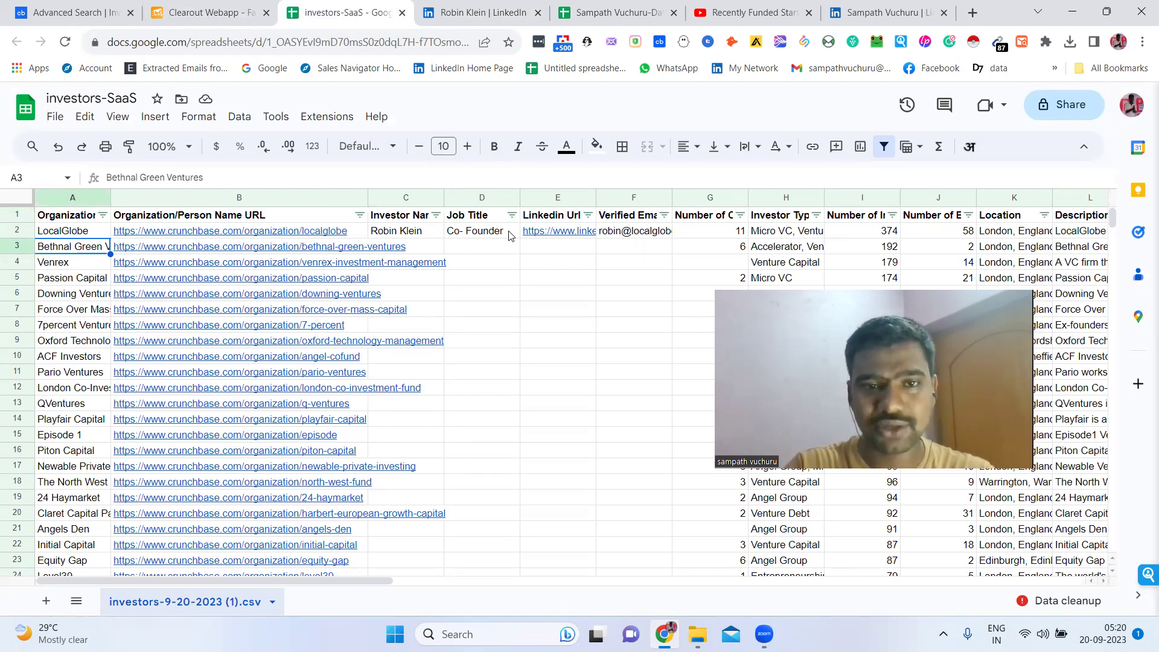
click(538, 12)
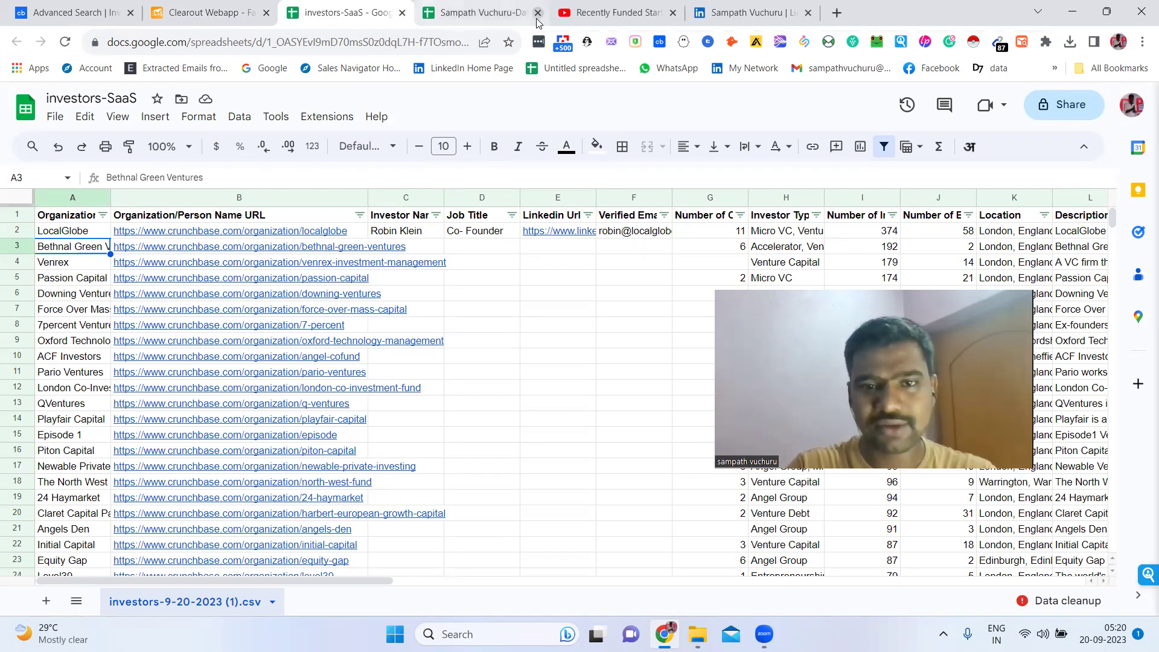
click(533, 231)
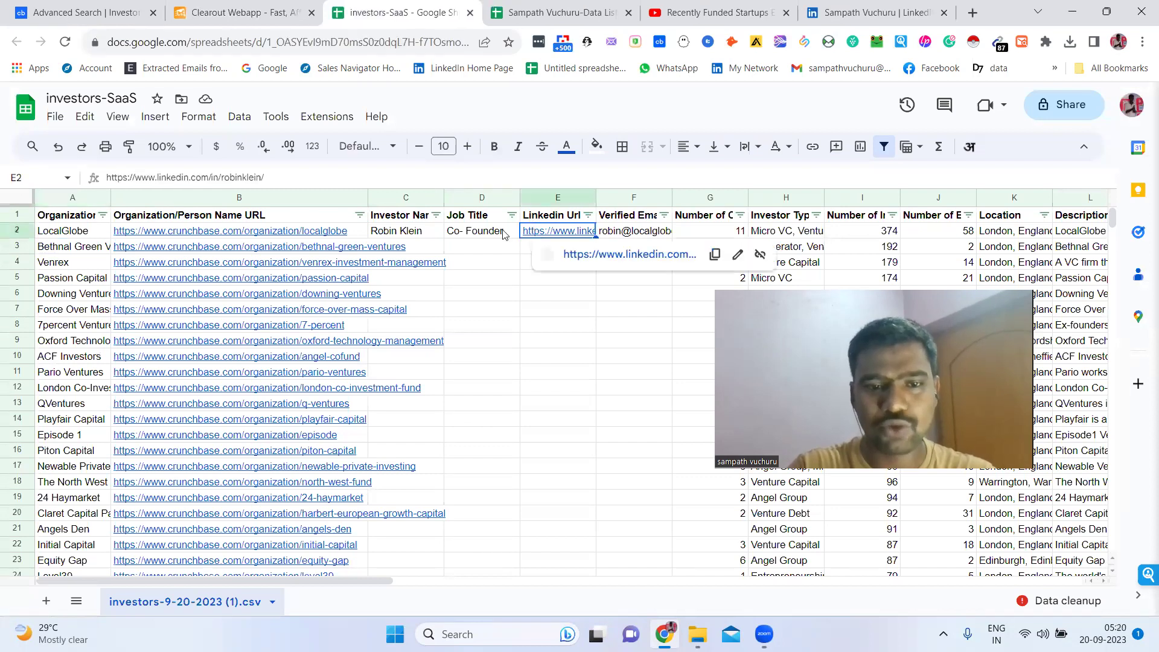
click(492, 235)
click(95, 251)
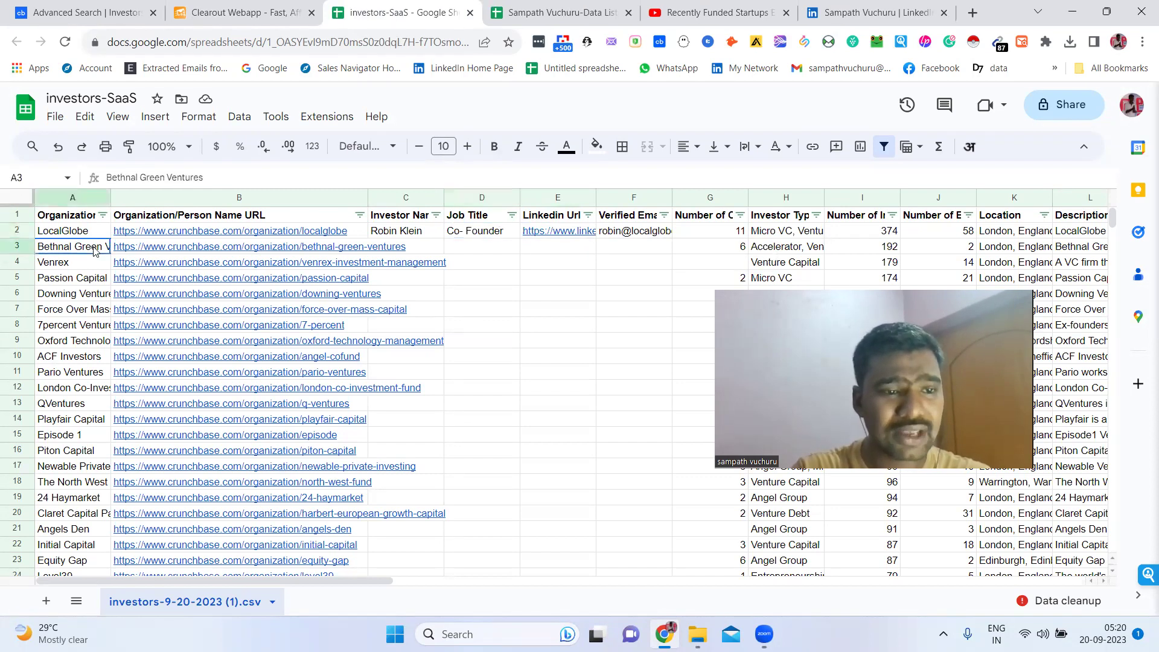
key(Right)
key(Right)
key(Right)
key(Right)
key(Right)
key(Right)
key(Right)
key(Right)
key(Right)
key(Right)
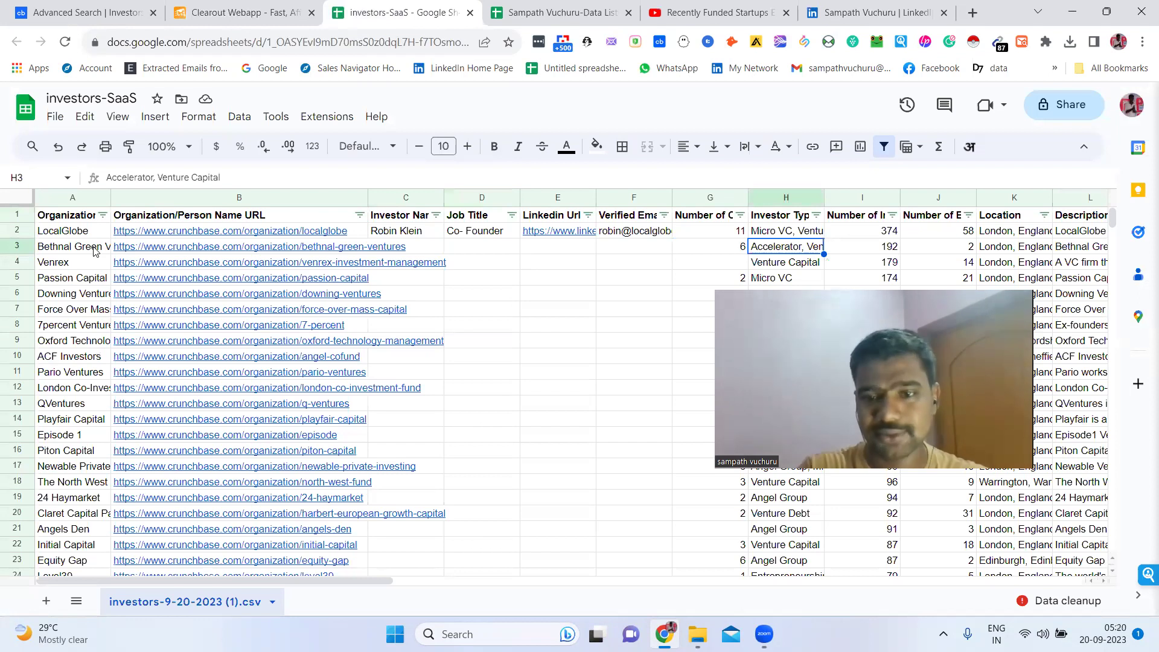
key(Right)
key(Right)
key(Right)
key(Right)
key(Right)
key(Right)
key(Right)
key(Right)
key(Right)
key(Right)
key(Right)
key(Right)
key(Right)
key(Right)
key(Right)
key(Right)
key(Right)
key(Right)
key(Right)
key(Right)
key(Right)
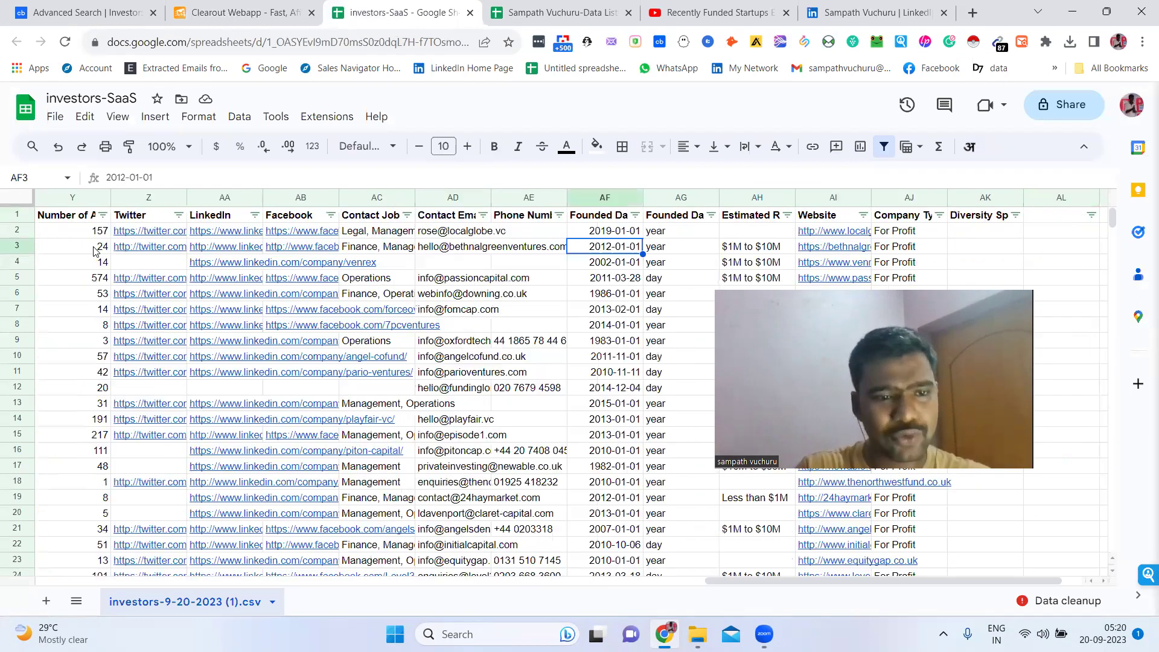
Open the Bethnal Green Ventures LinkedIn link from cell AA3 in a new tab
click(229, 247)
click(261, 269)
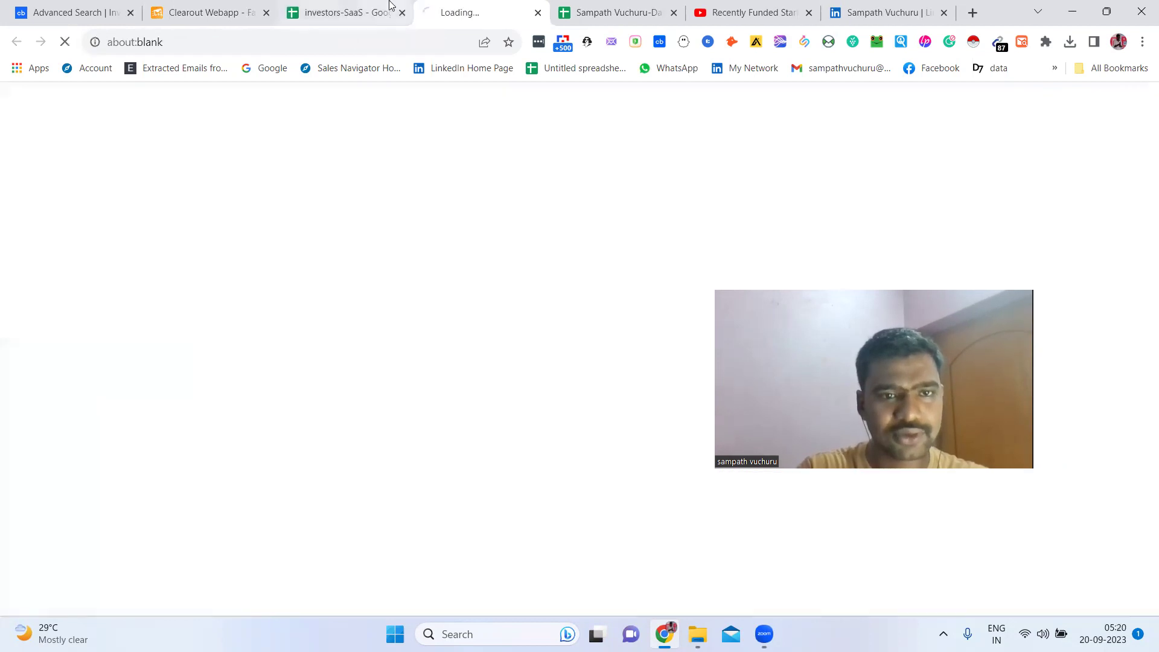
click(390, 6)
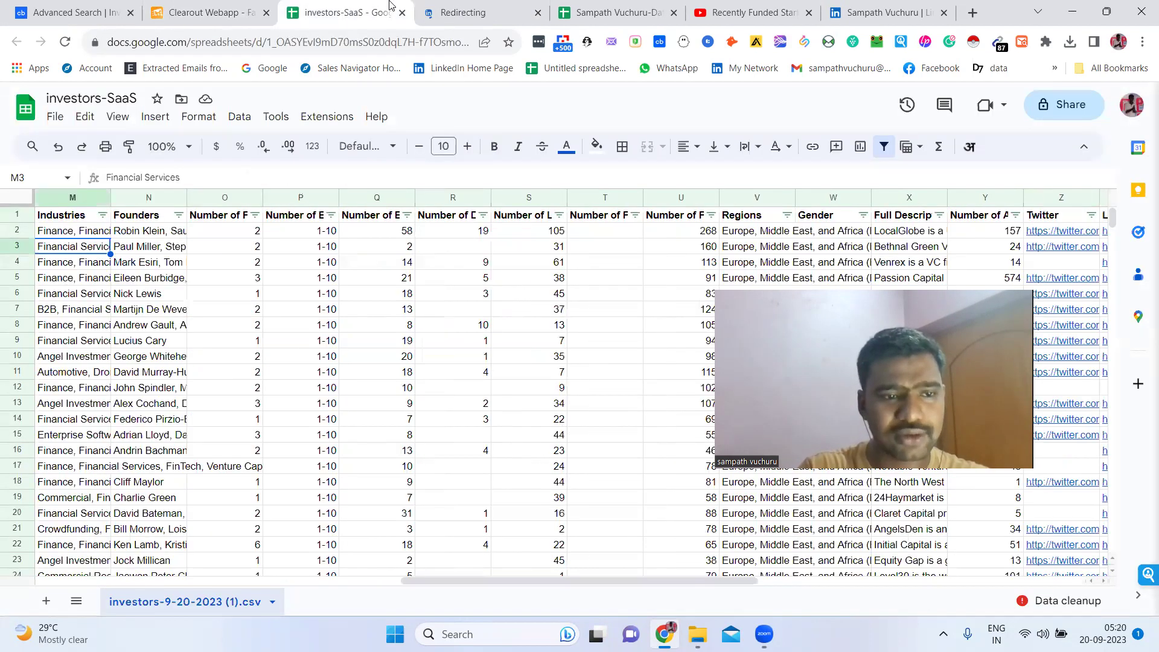
click(517, 6)
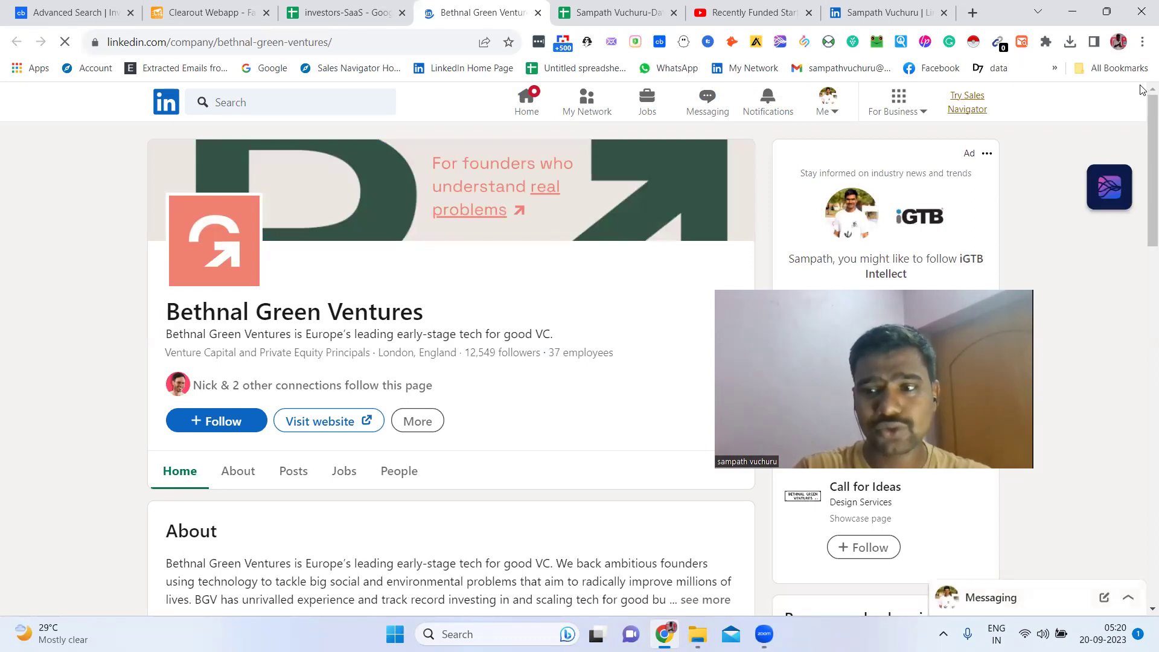
scroll(1143, 133, down, 2)
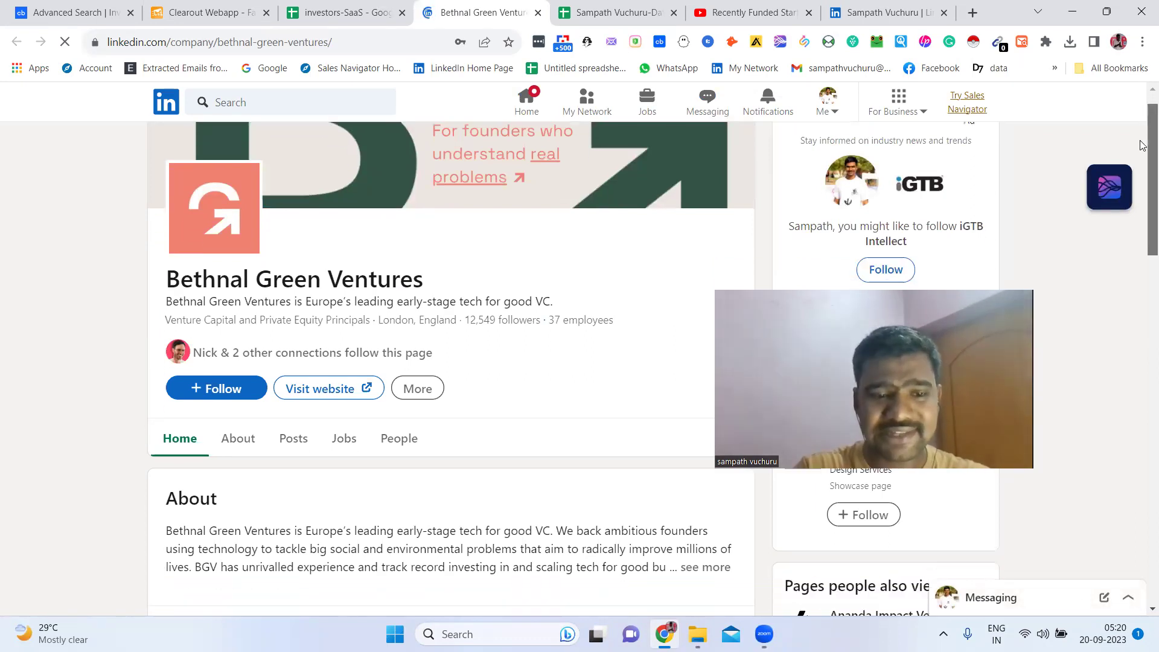
scroll(1143, 174, down, 1)
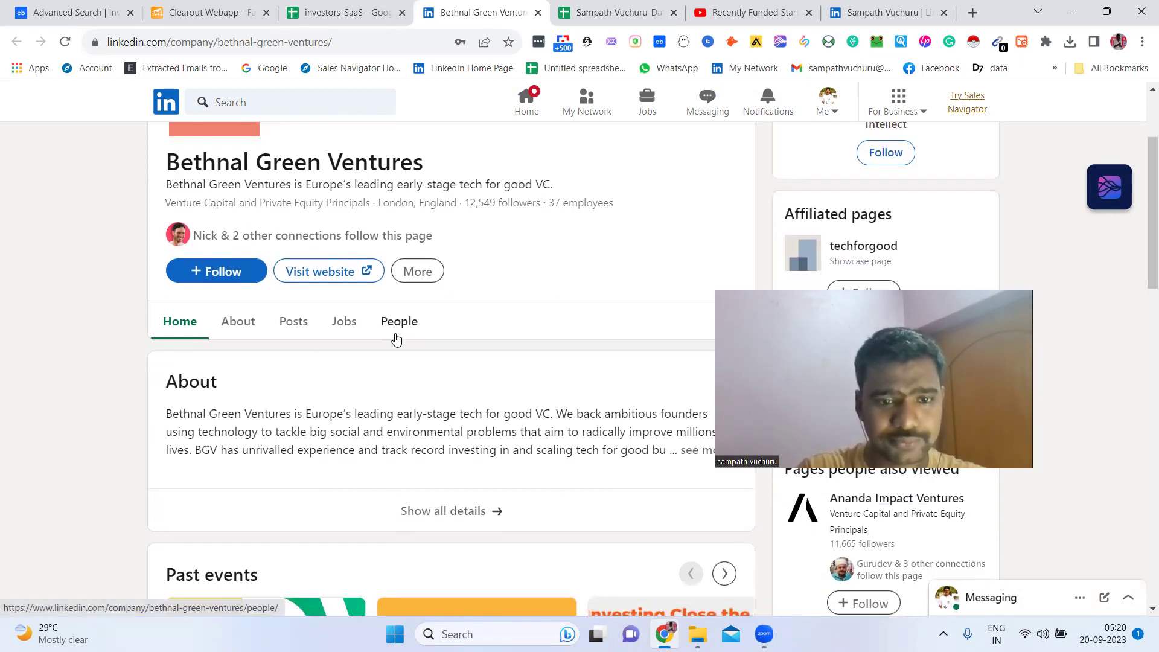
click(362, 13)
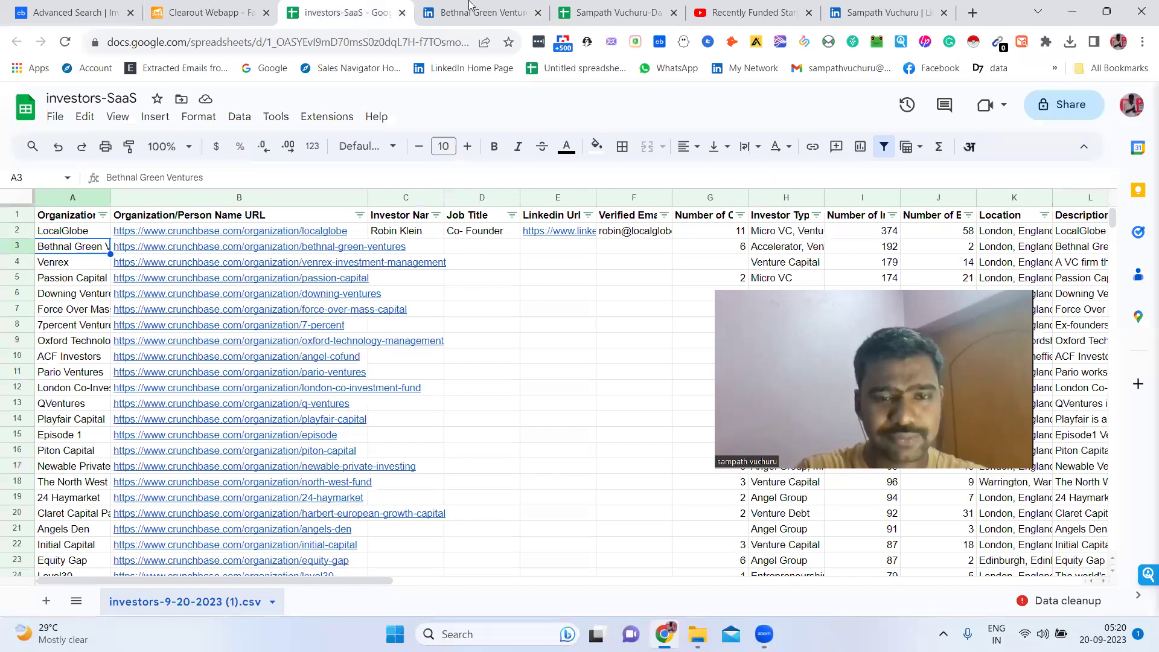
key(ctrl+Tab)
Scroll Bethnal Green Ventures' People cards to the Managing Partner and CEO and open their profile link
click(382, 336)
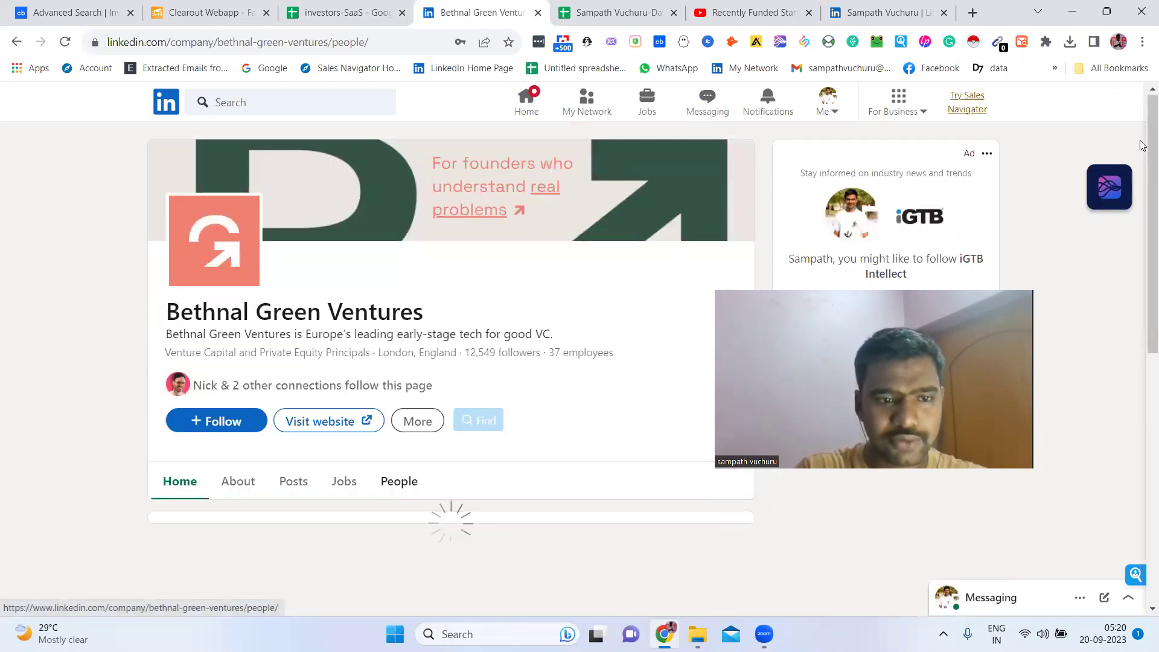
scroll(1141, 148, down, 1)
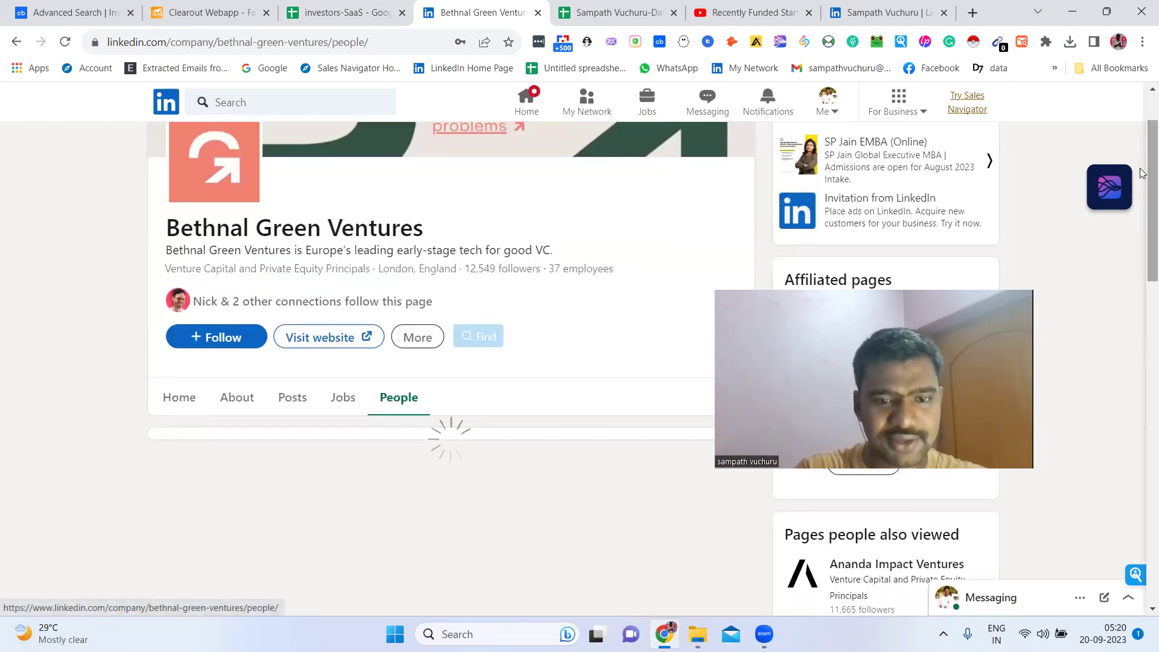
scroll(1141, 181, down, 1)
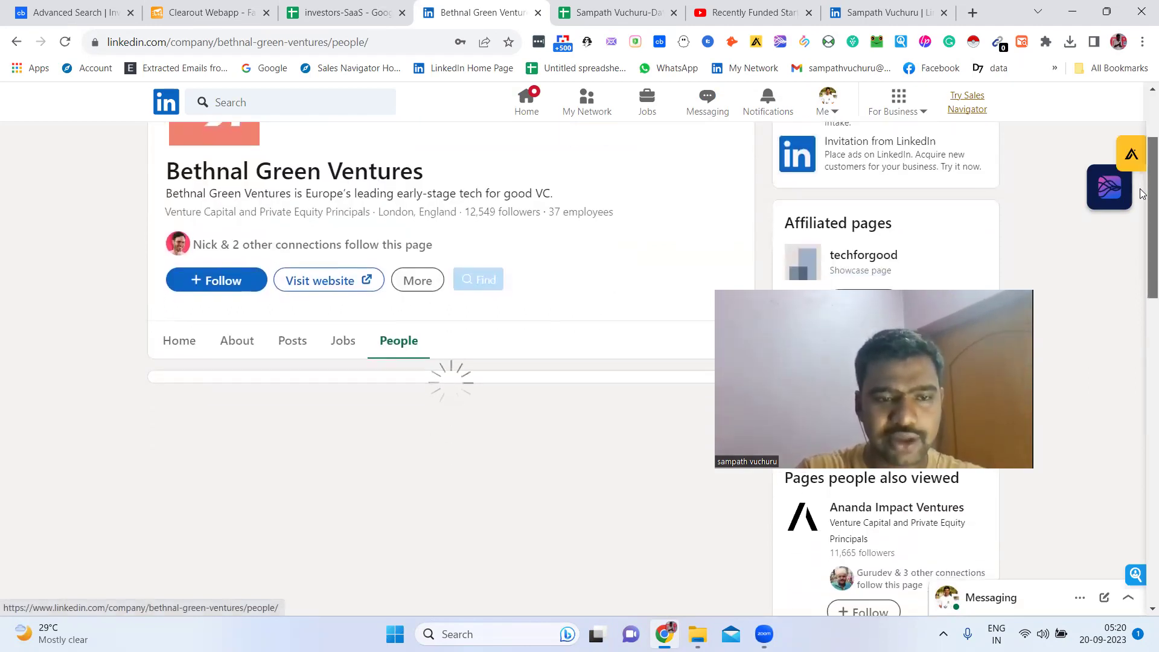
scroll(1141, 193, down, 2)
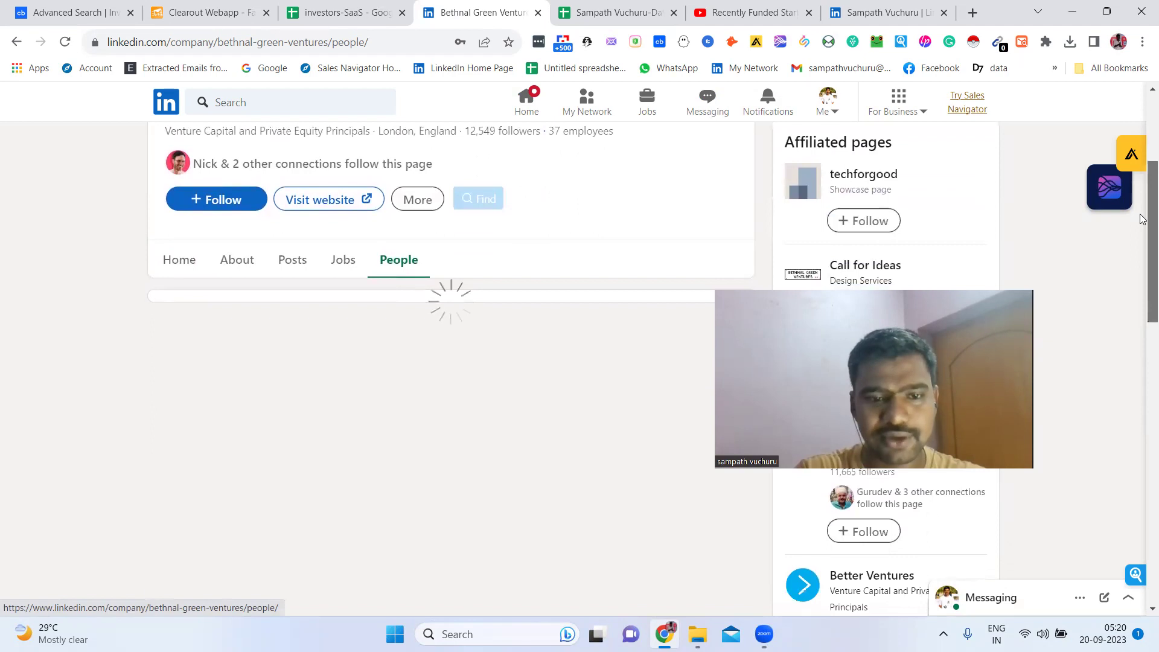
scroll(1141, 301, down, 7)
scroll(1141, 342, down, 1)
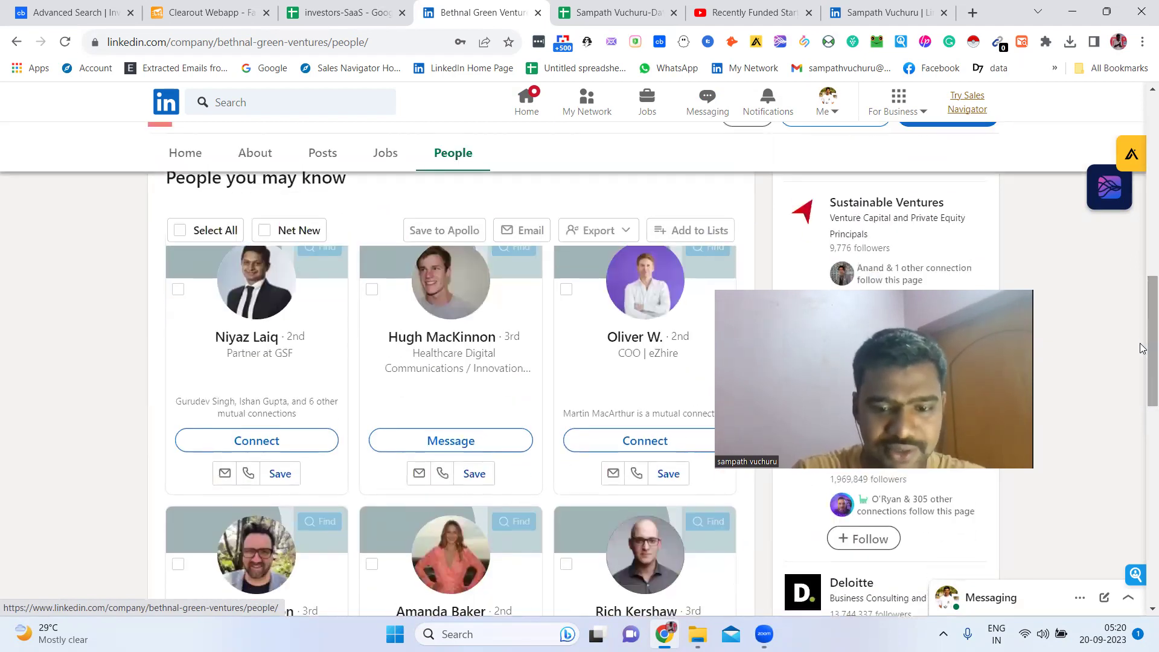
scroll(1141, 363, down, 3)
drag(1141, 395, 1142, 517)
scroll(1143, 475, down, 3)
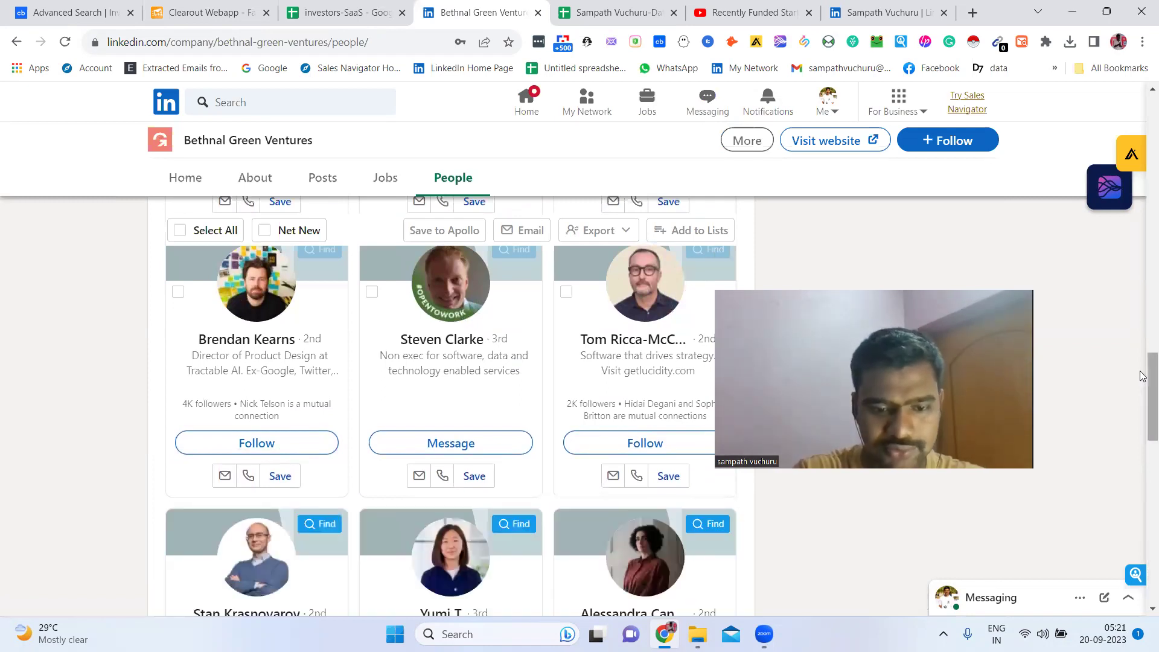
scroll(1142, 400, down, 2)
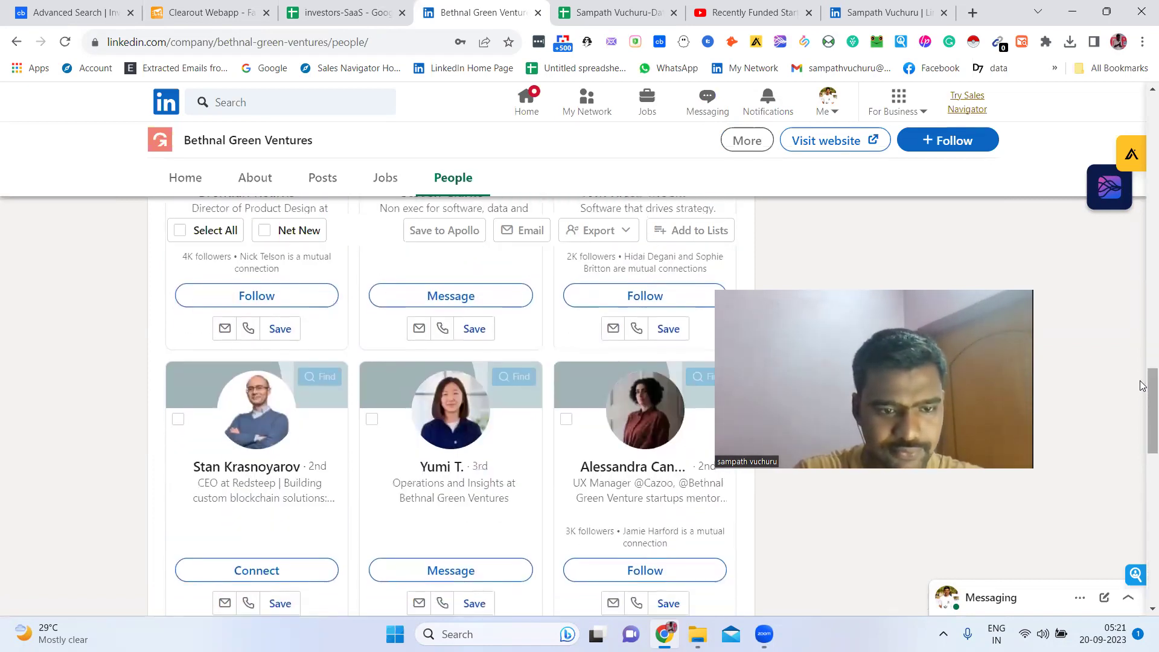
scroll(1144, 387, down, 4)
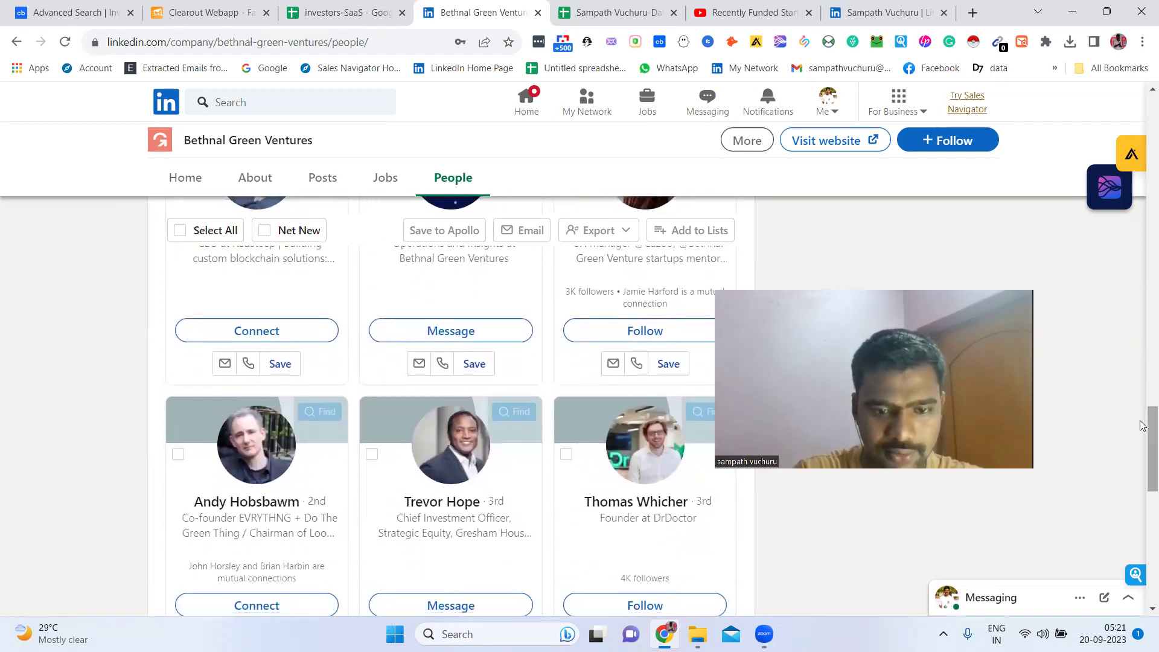
scroll(1143, 425, down, 3)
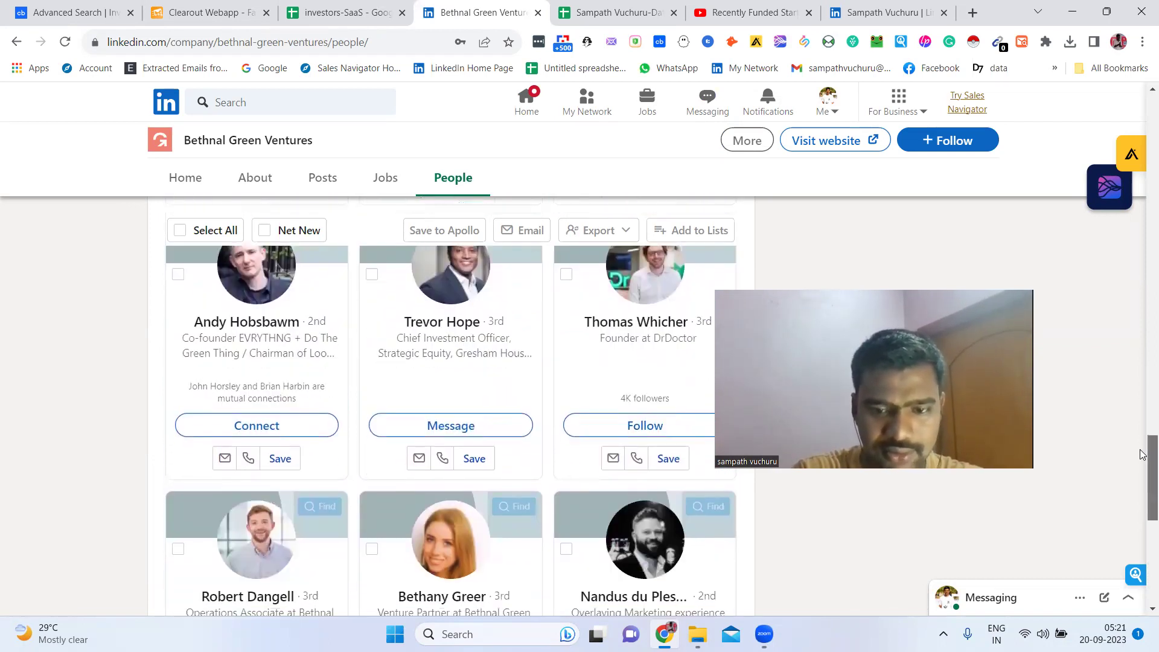
scroll(1144, 455, down, 1)
scroll(1144, 465, down, 1)
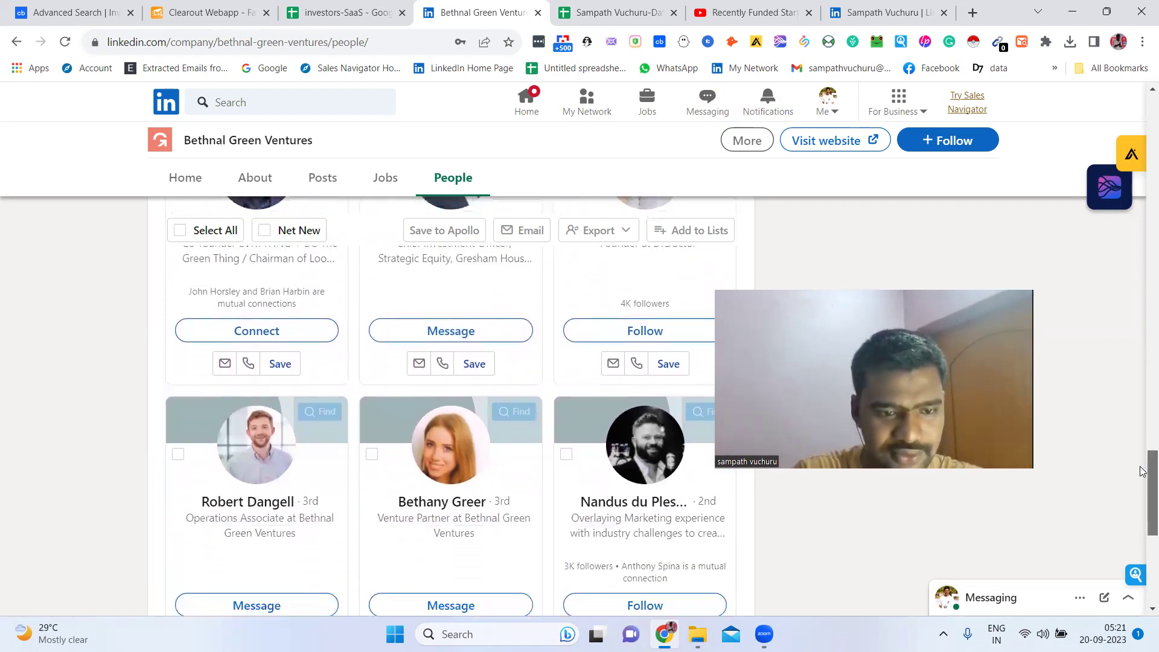
scroll(1143, 471, down, 1)
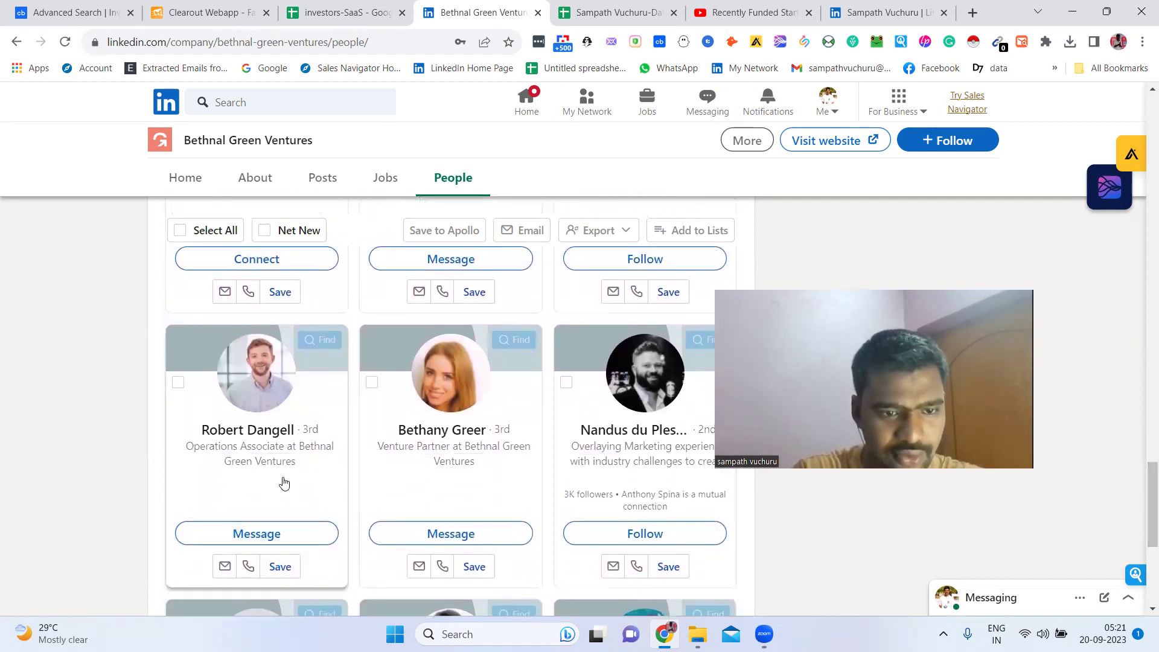
scroll(18, 461, down, 4)
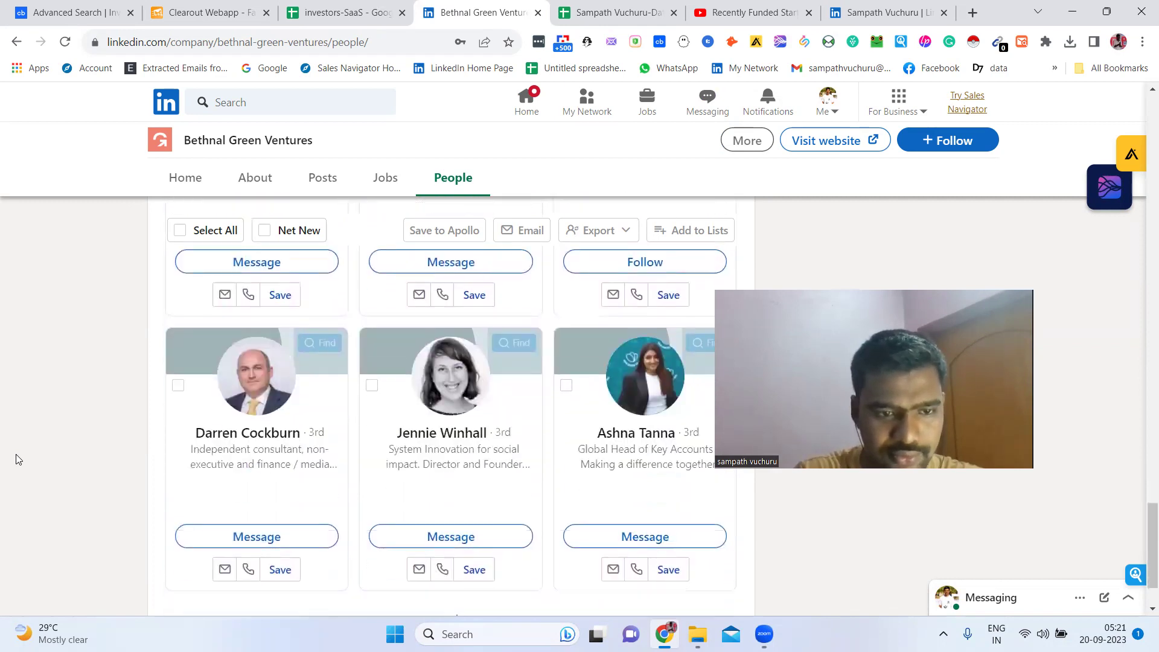
scroll(18, 460, down, 4)
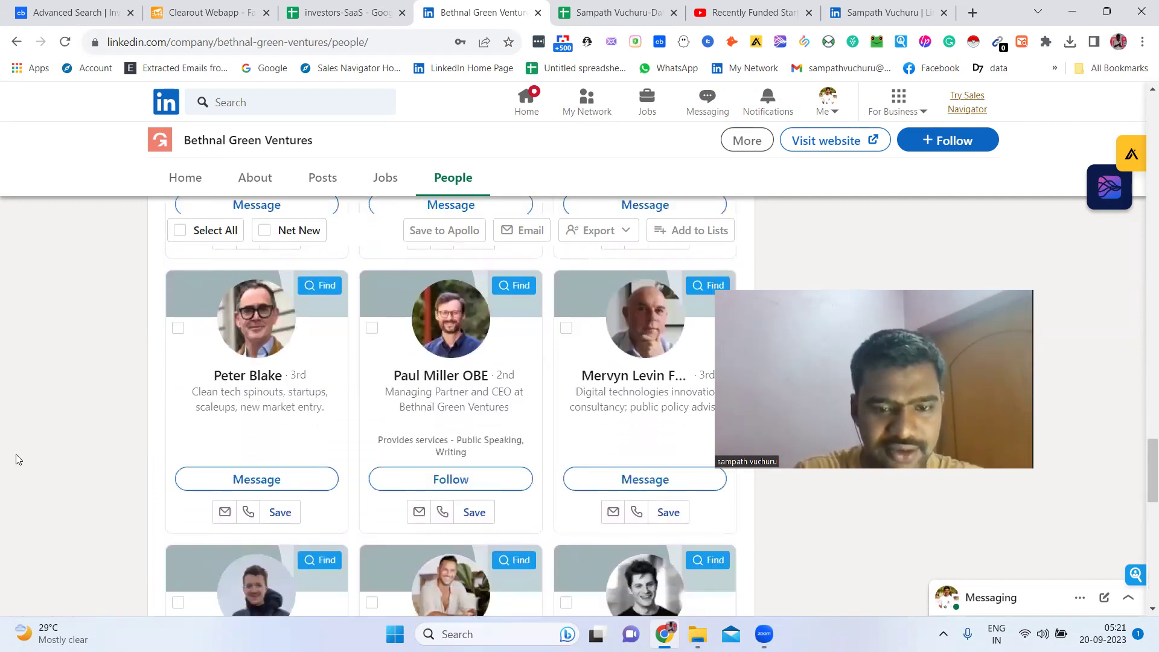
scroll(18, 460, down, 1)
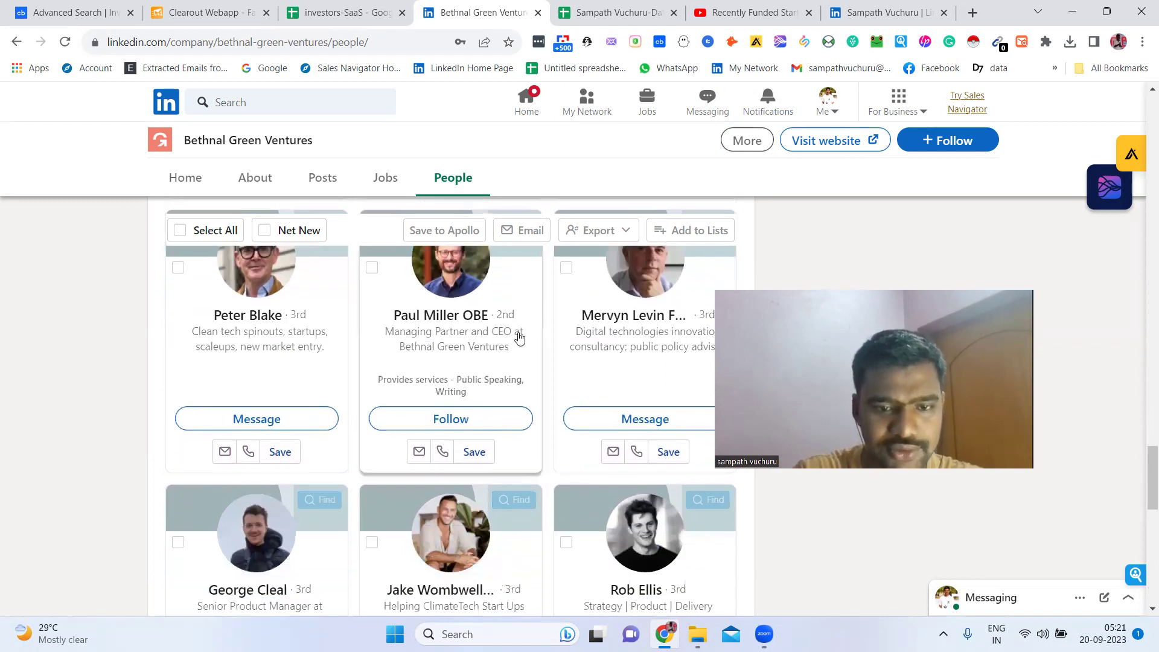
right_click(459, 326)
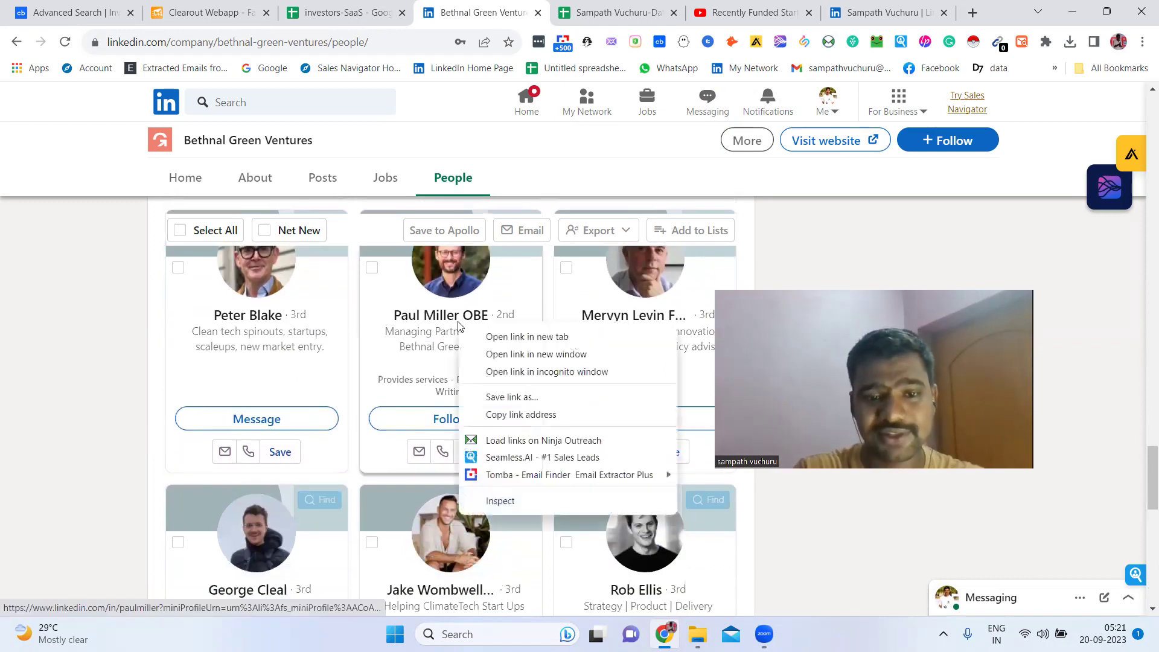
key(Escape)
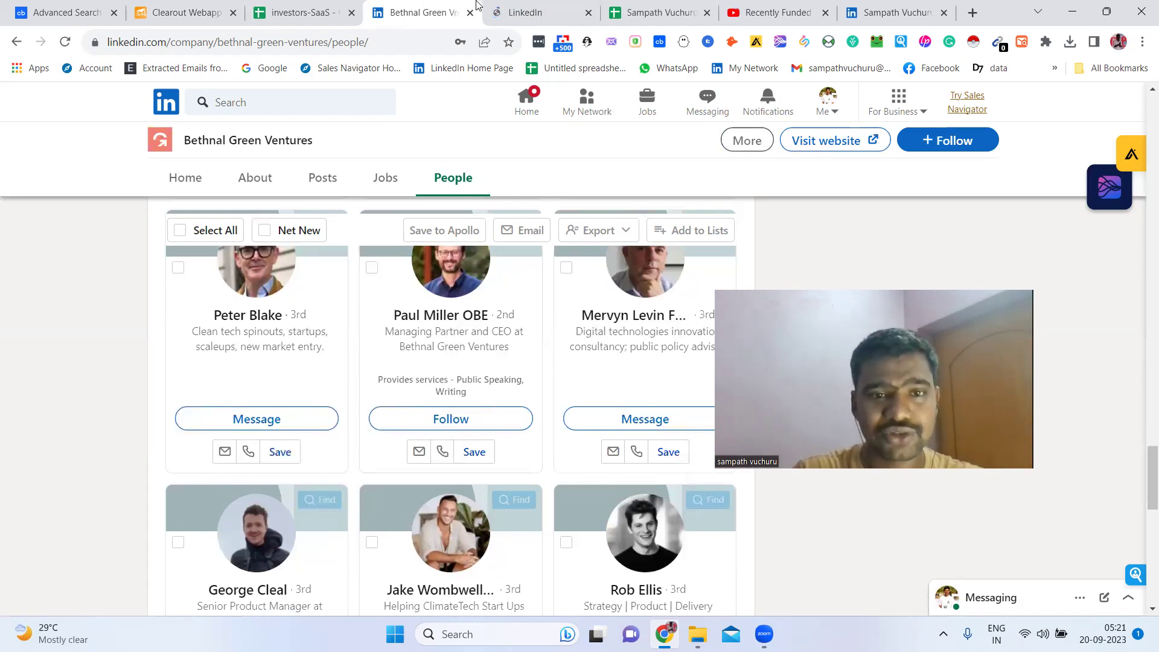
Copy the CEO's profile URL into Linkedin Url cell E3
click(471, 12)
click(344, 8)
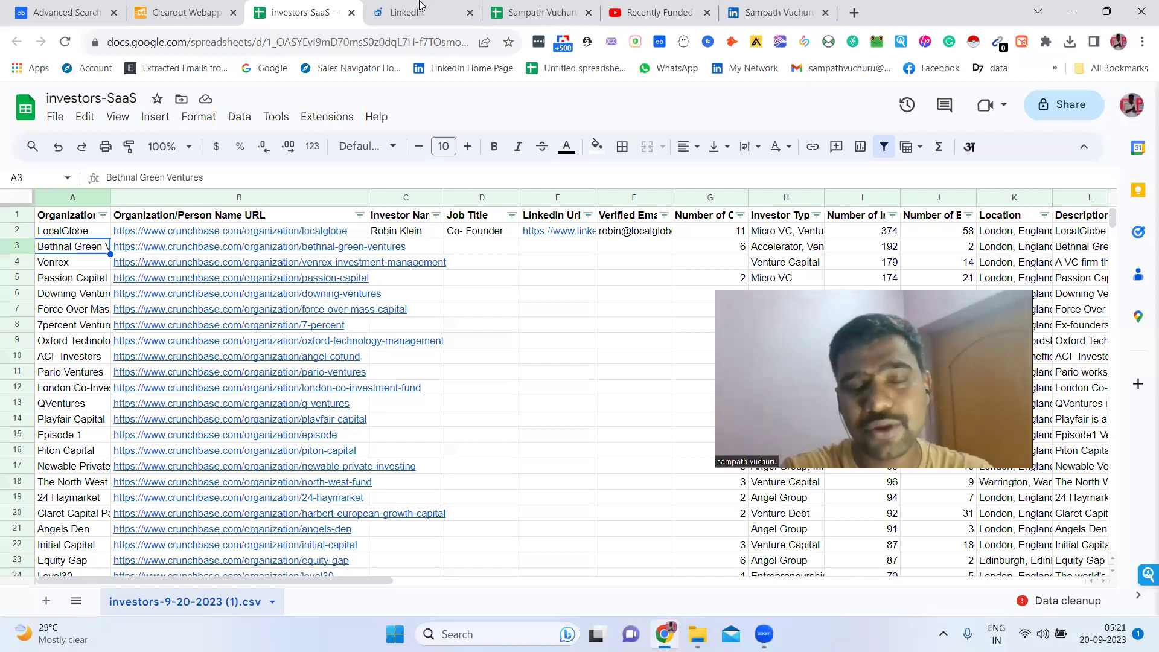
click(420, 4)
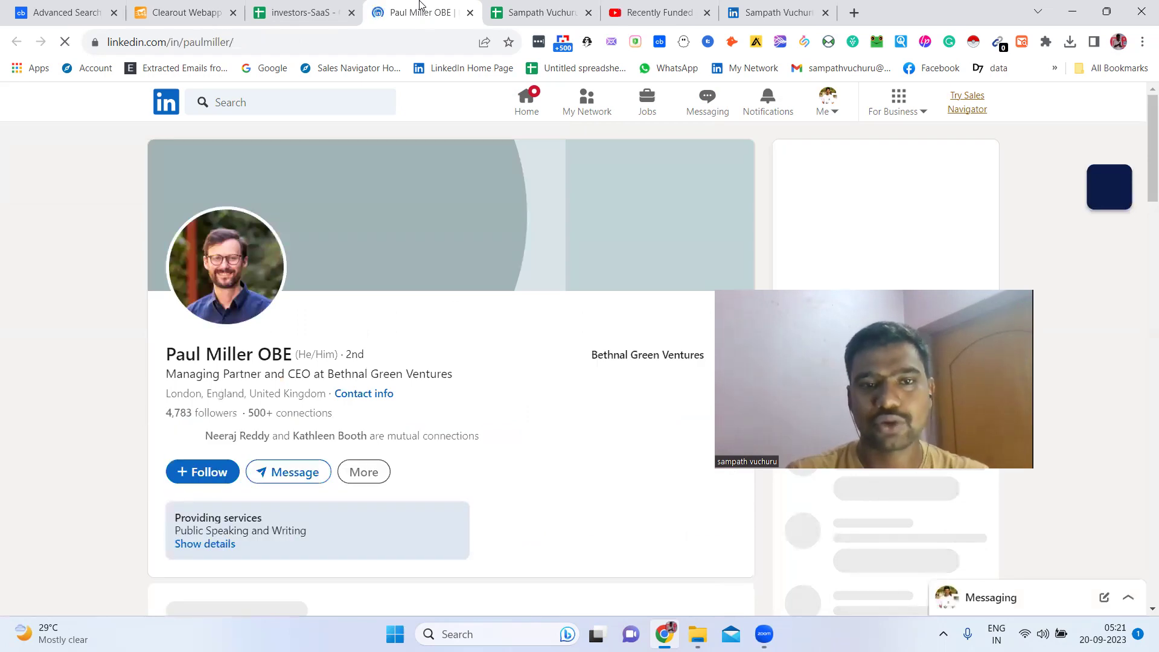
click(420, 36)
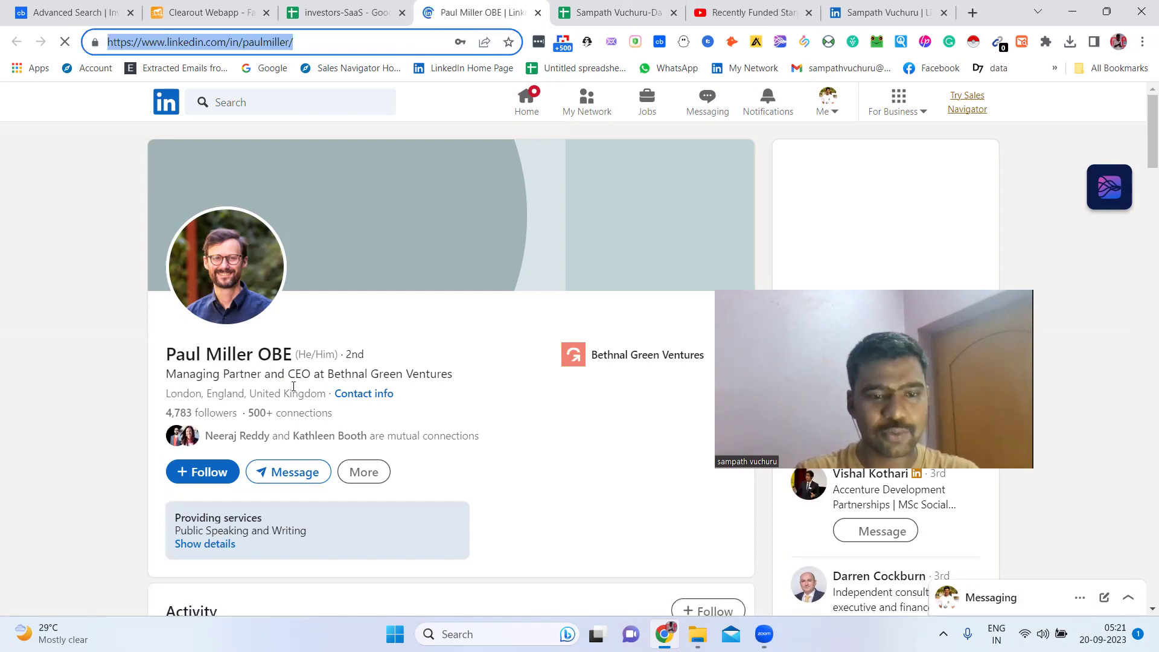
click(320, 7)
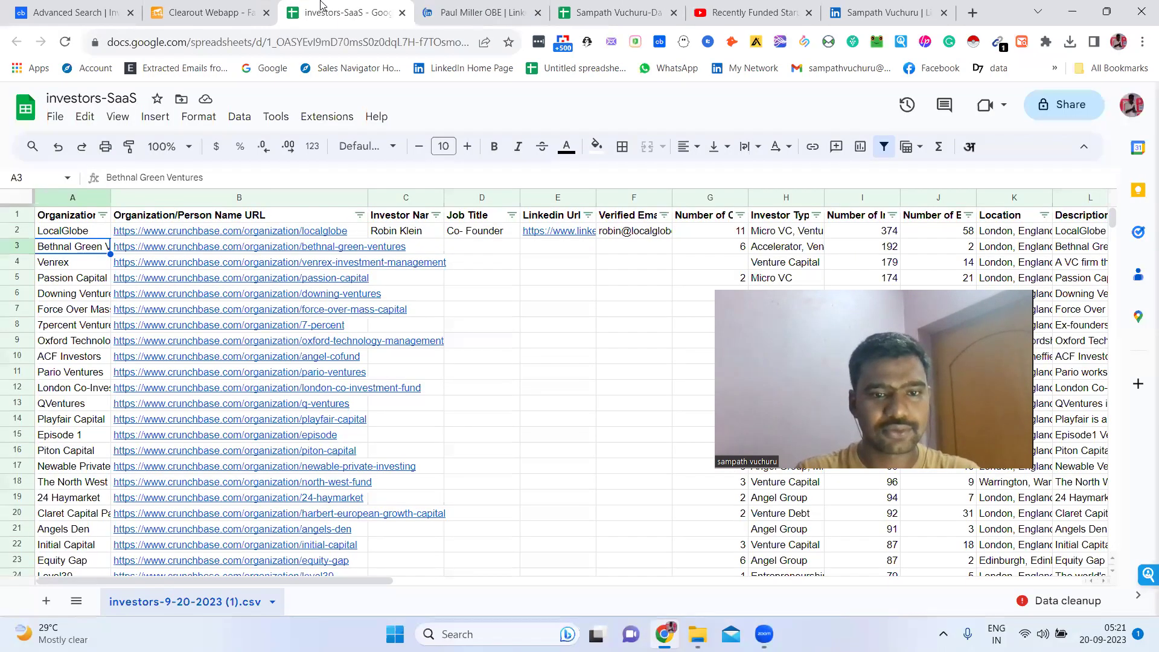
click(551, 252)
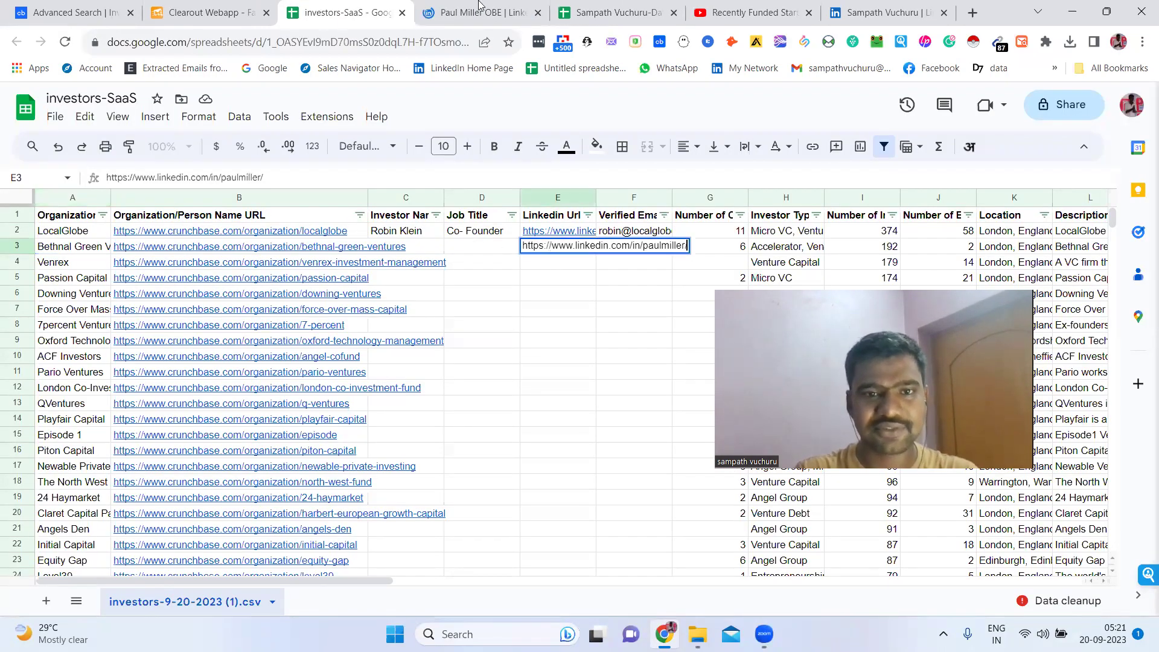
Copy the CEO's first and last name into Investor Name cell C3
click(476, 7)
drag(172, 358, 253, 356)
key(ctrl+c)
click(332, 5)
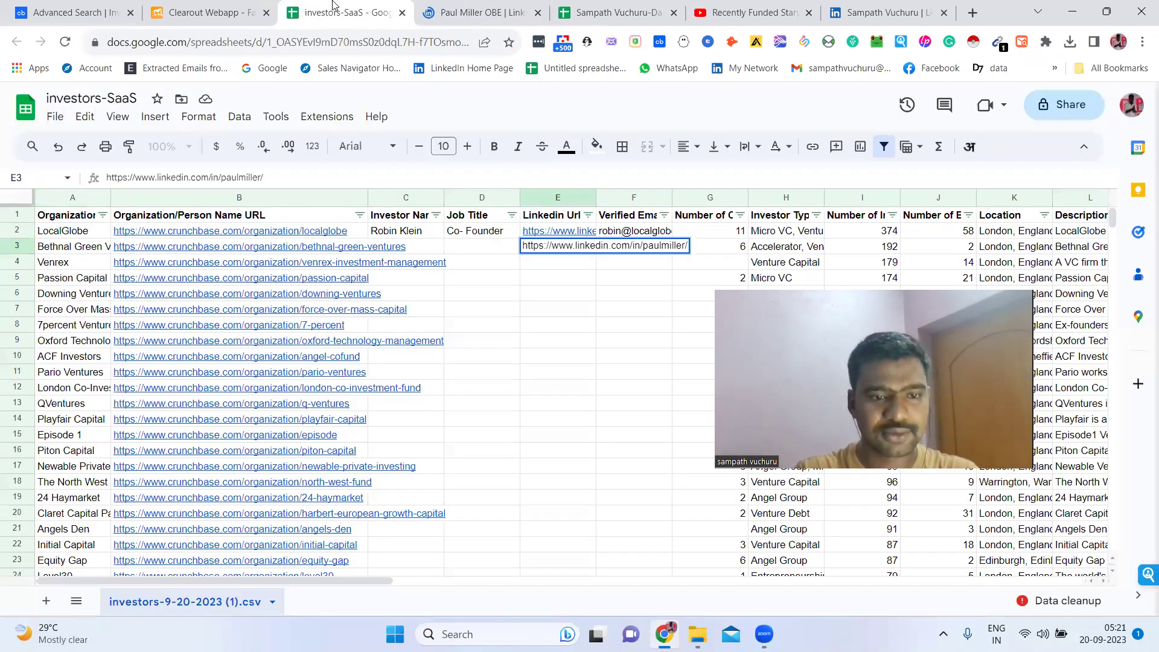
click(426, 243)
key(ctrl+v)
Paste the Managing Partner and CEO headline into Job Title cell D3
key(ctrl+Tab)
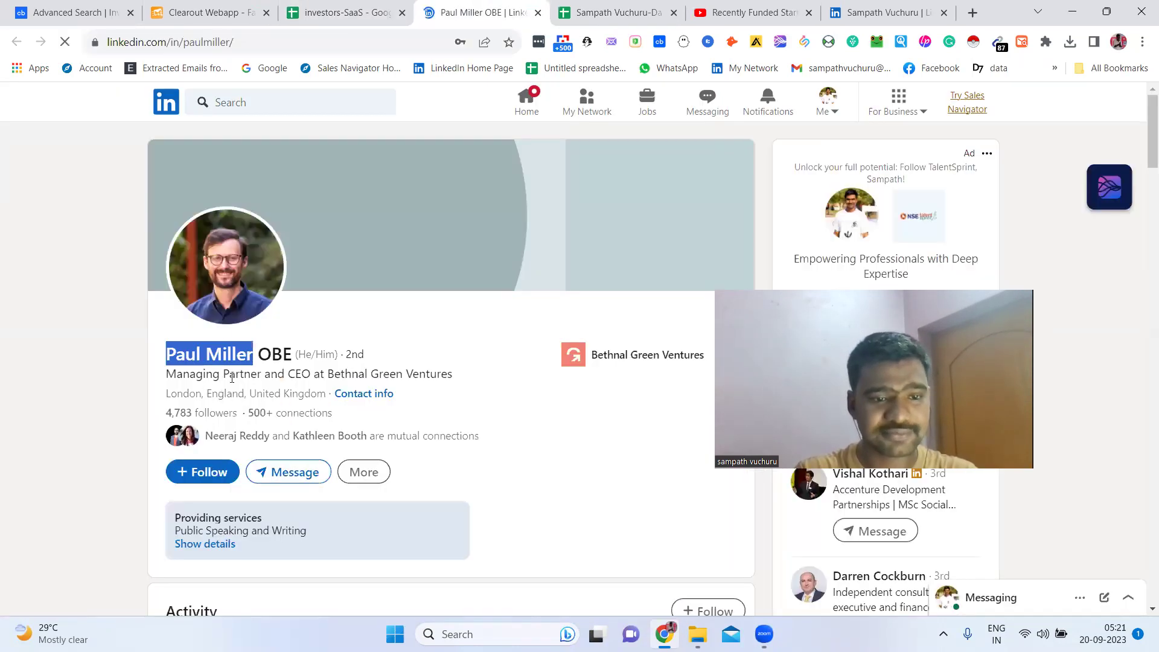
drag(167, 375, 291, 378)
key(ctrl+c)
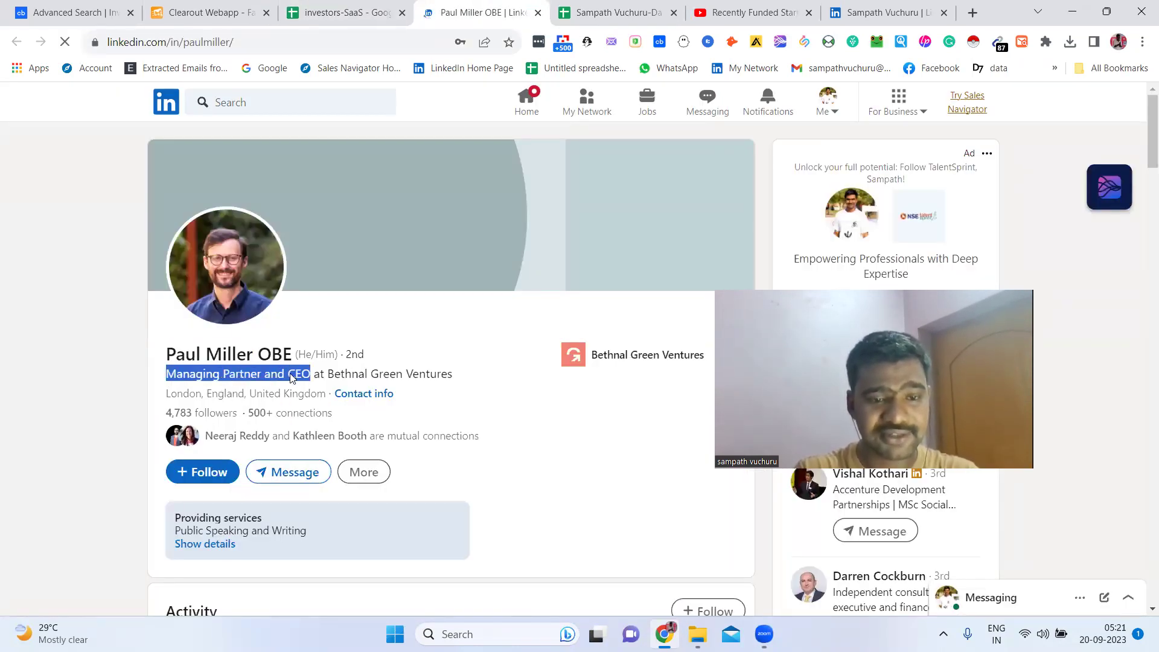
key(ctrl+shift+Tab)
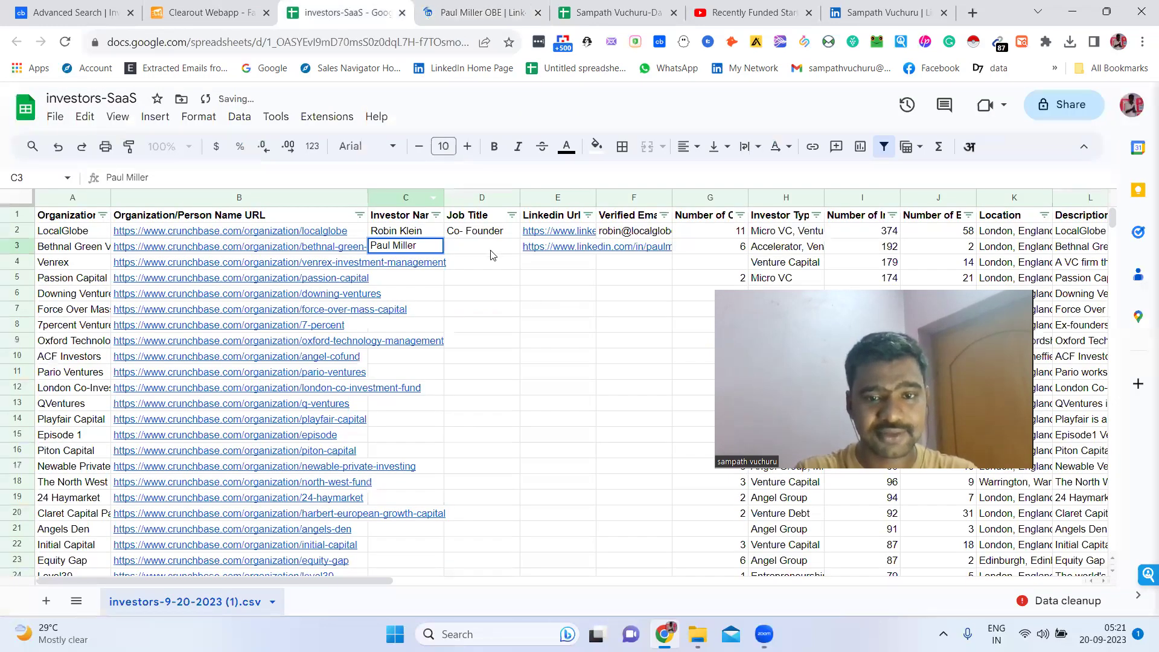
key(Tab)
key(ctrl+v)
click(710, 245)
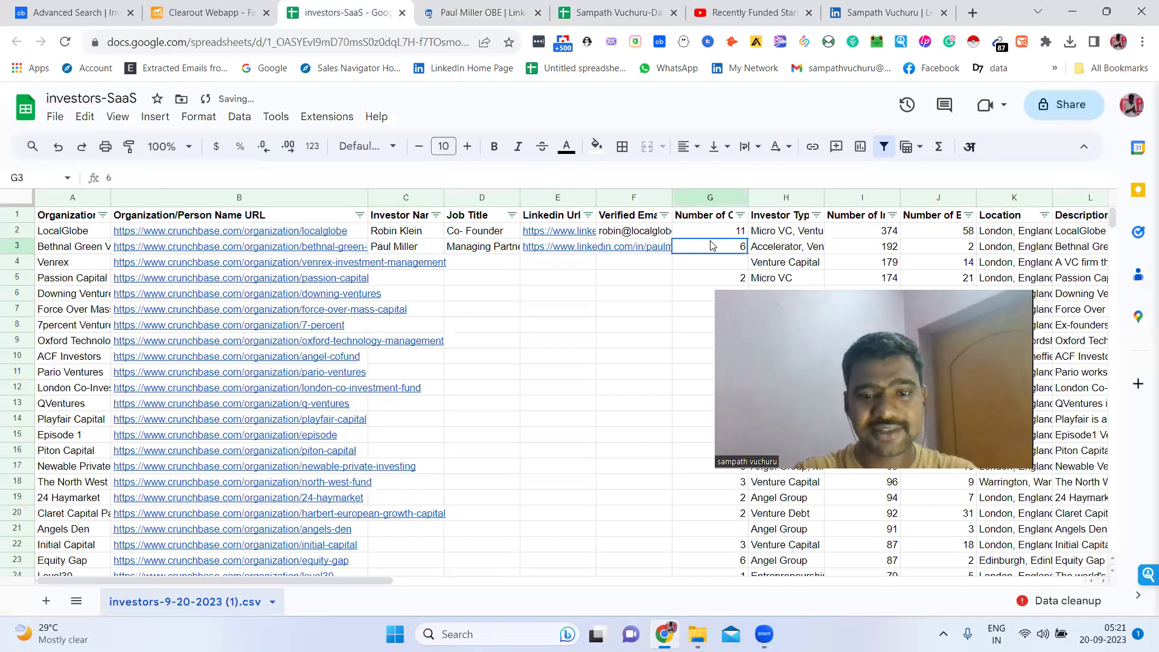
Open SalesQL on the CEO's profile and copy the firm work email
click(469, 6)
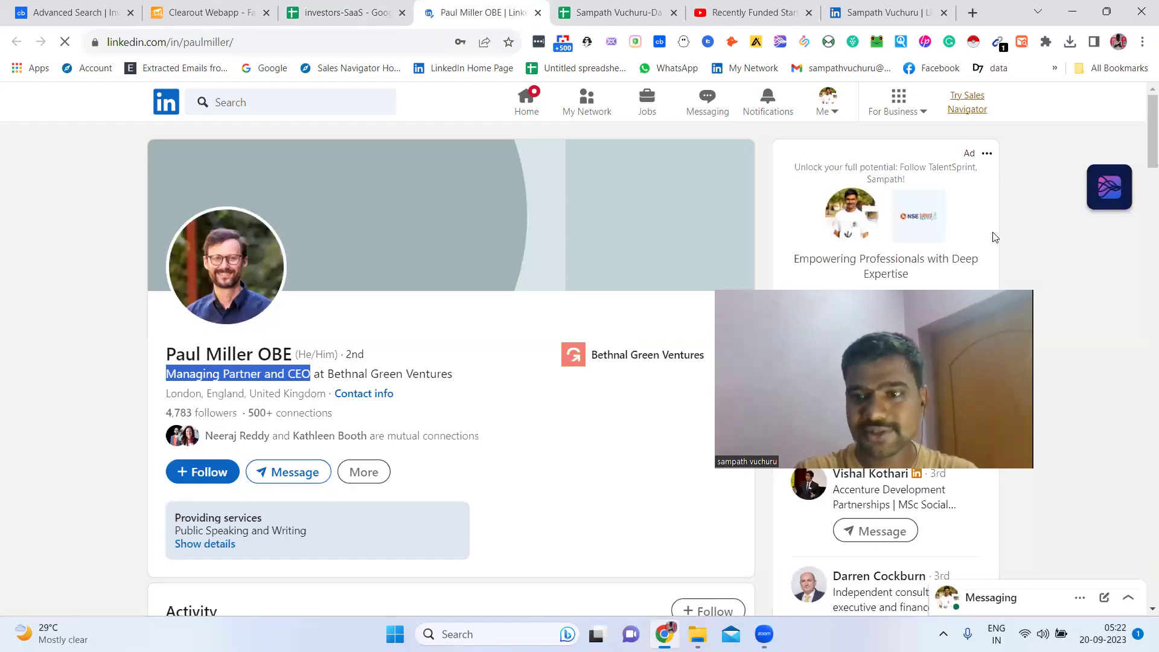
scroll(1143, 396, down, 1)
drag(1153, 139, 795, 52)
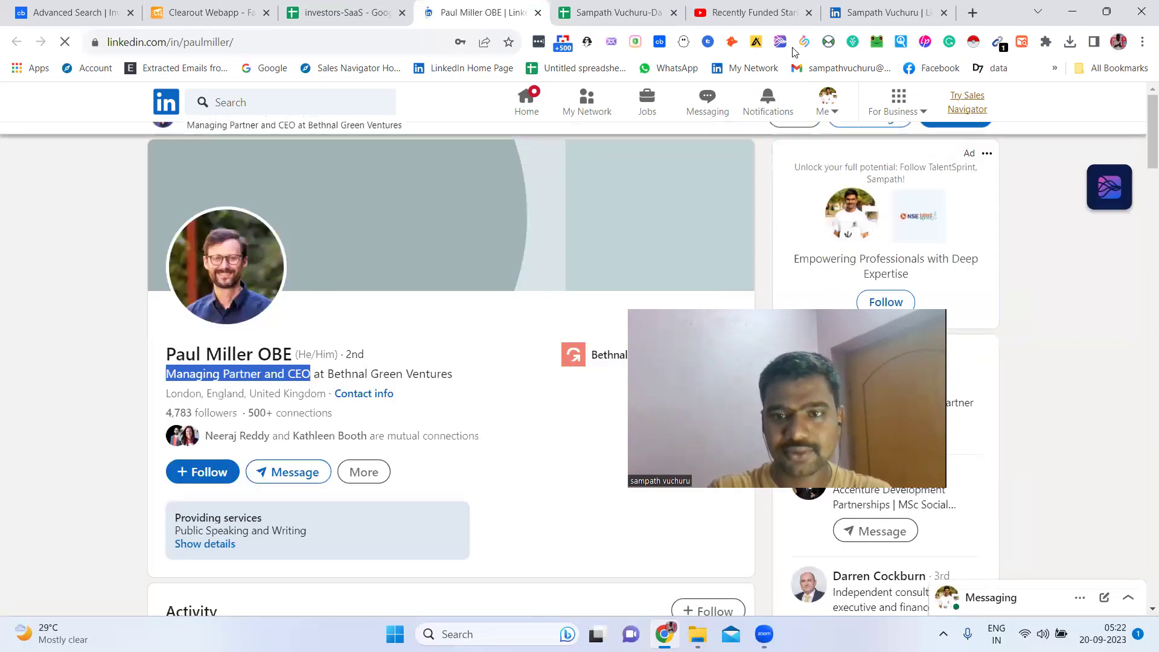
click(805, 41)
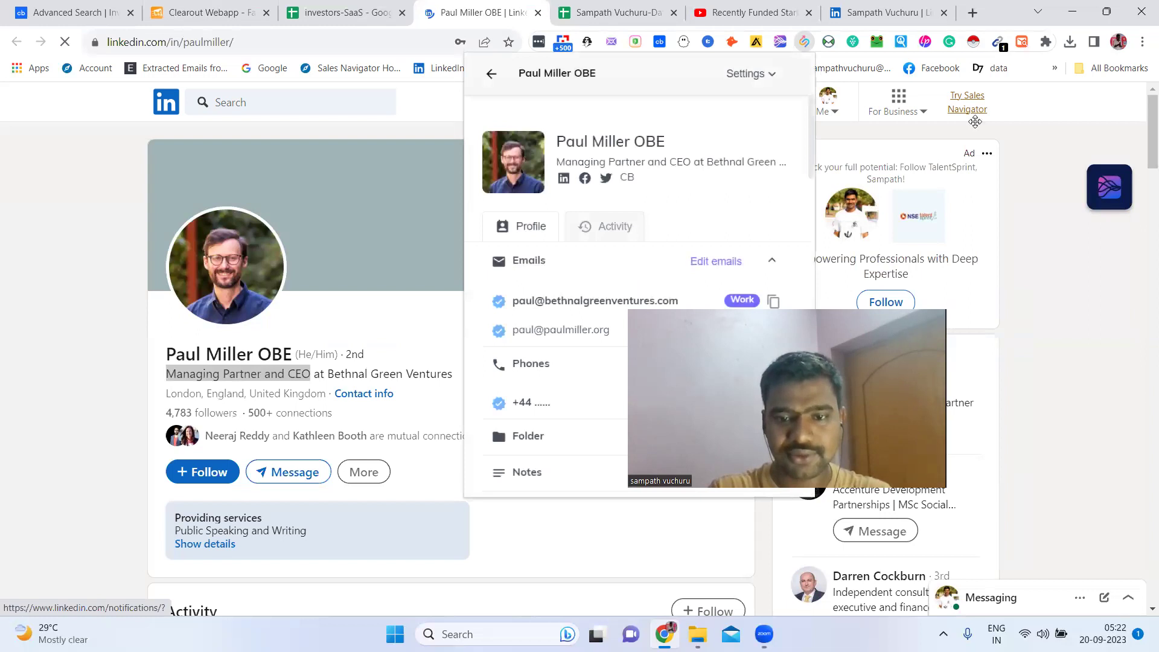
click(767, 304)
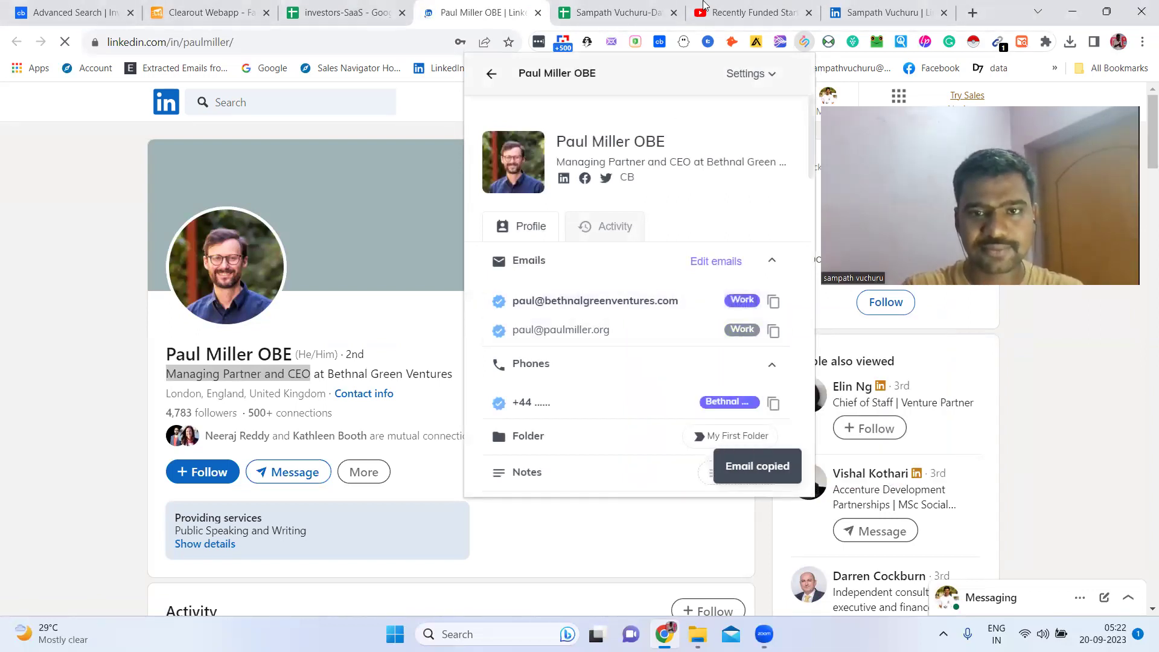
Validate the Bethnal Green Ventures CEO's work email in Clearout Quick Validation, replacing the previous email
click(338, 12)
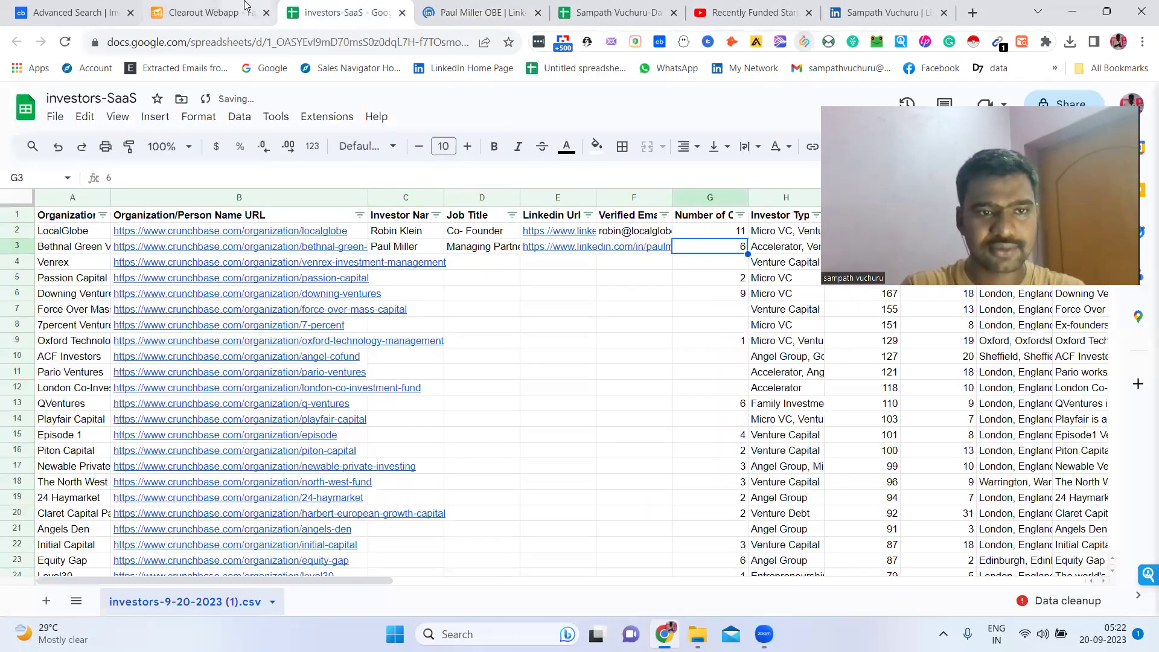
click(244, 5)
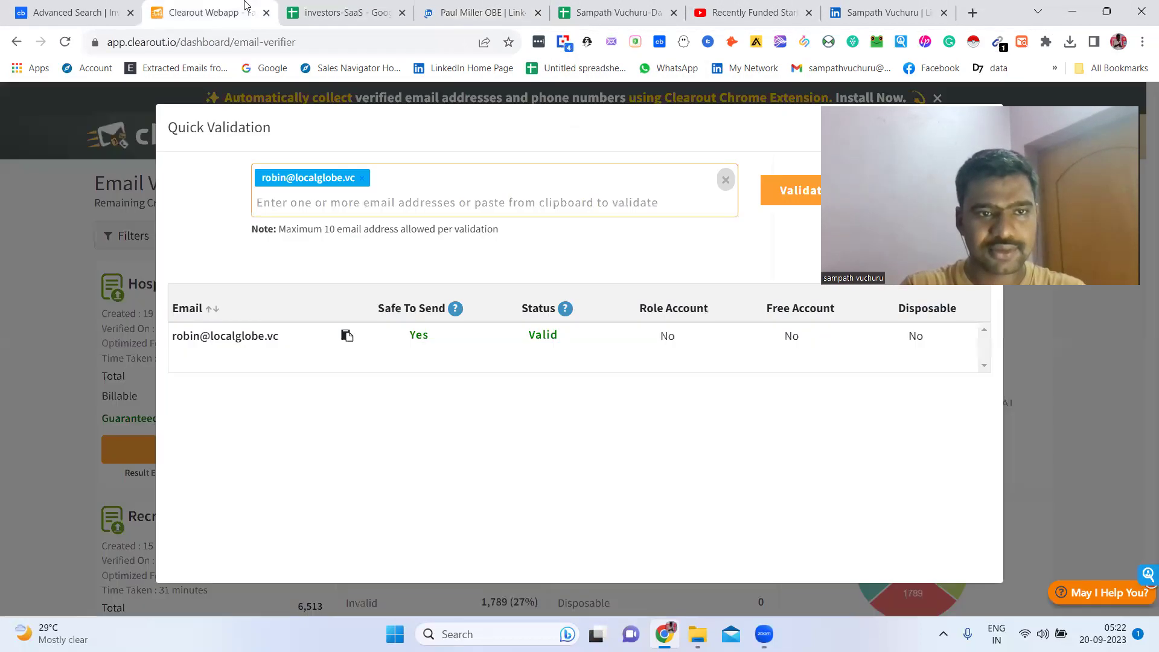
click(361, 178)
key(ctrl+v)
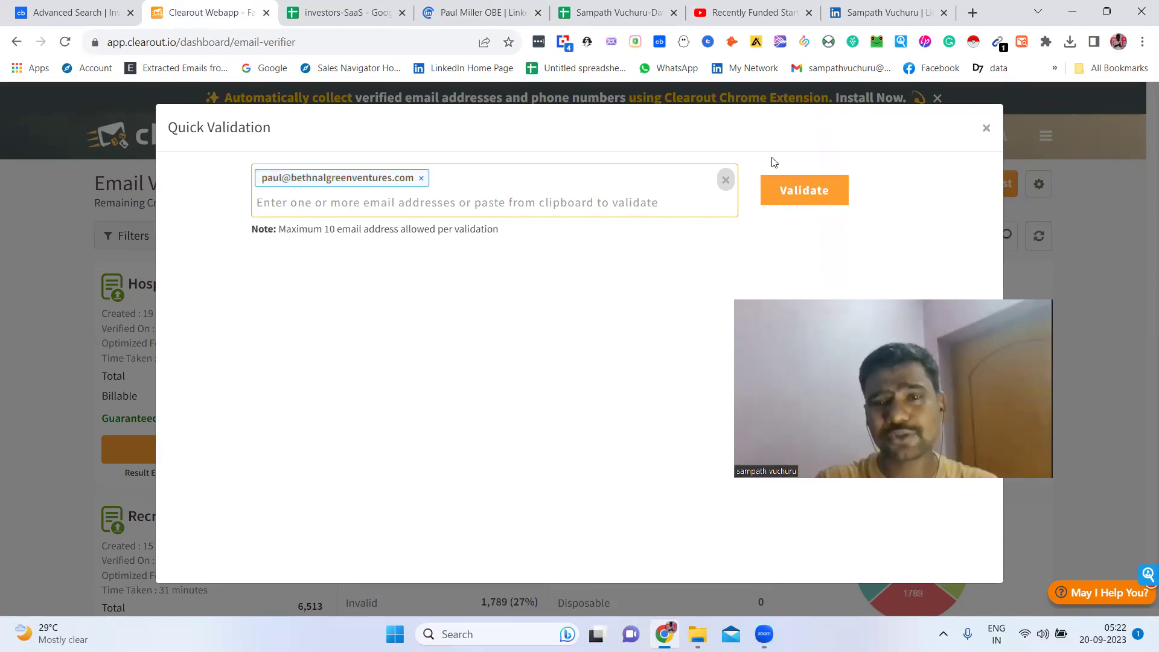
key(BackSpace)
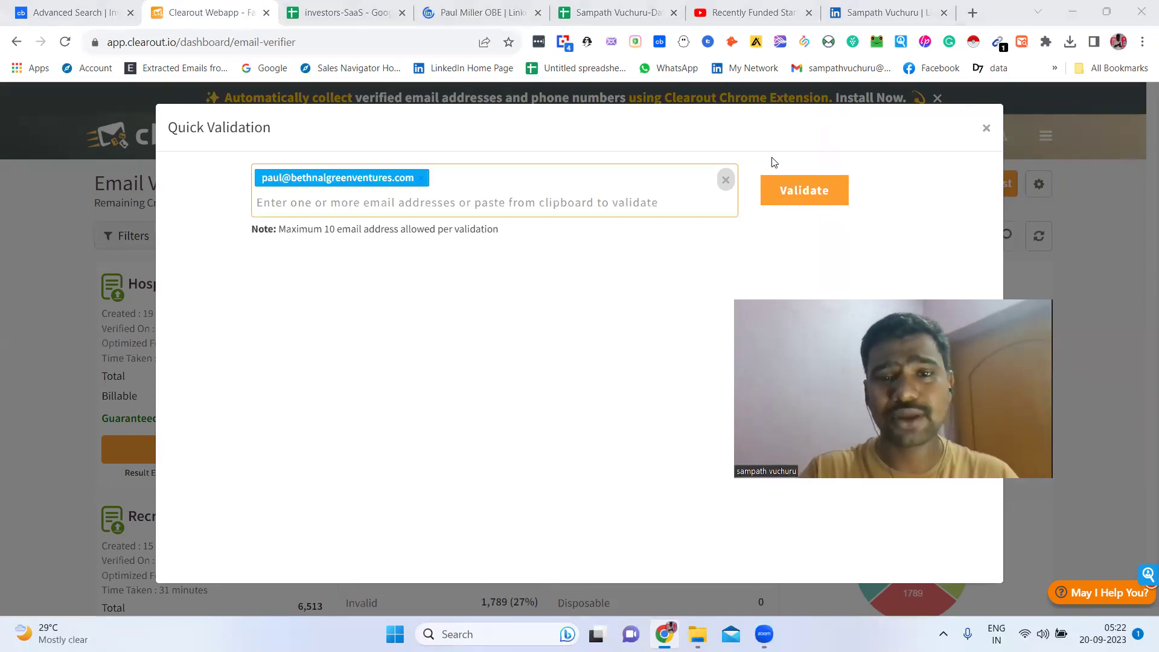
click(835, 200)
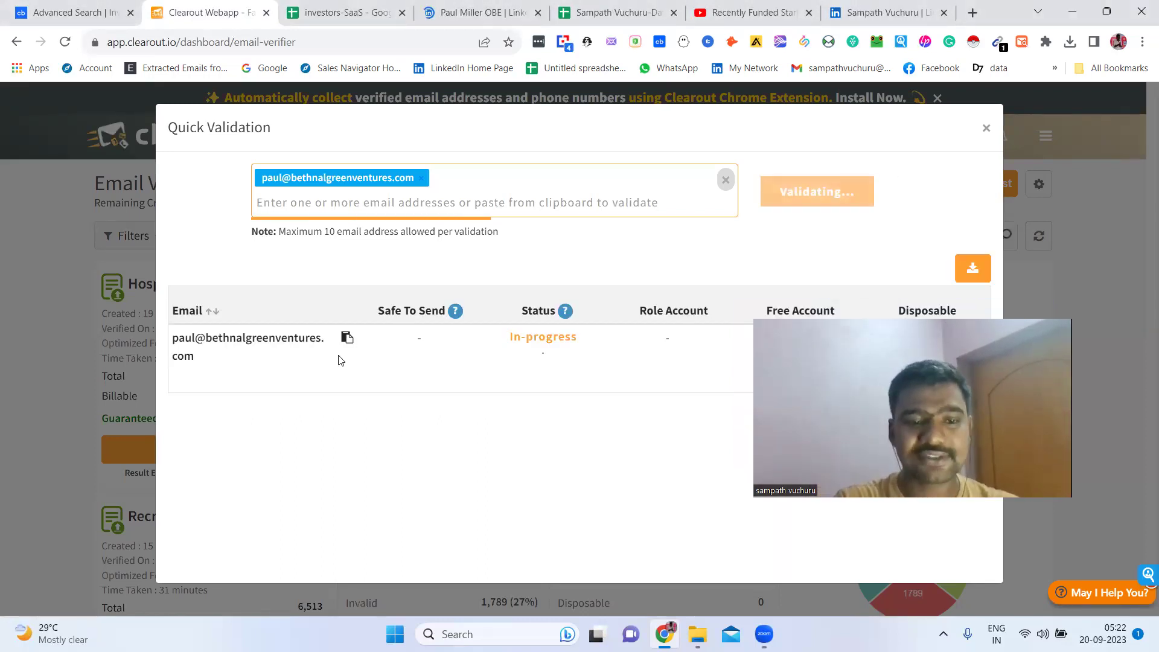
Paste the validated work email into the Verified Email cell F3
click(343, 12)
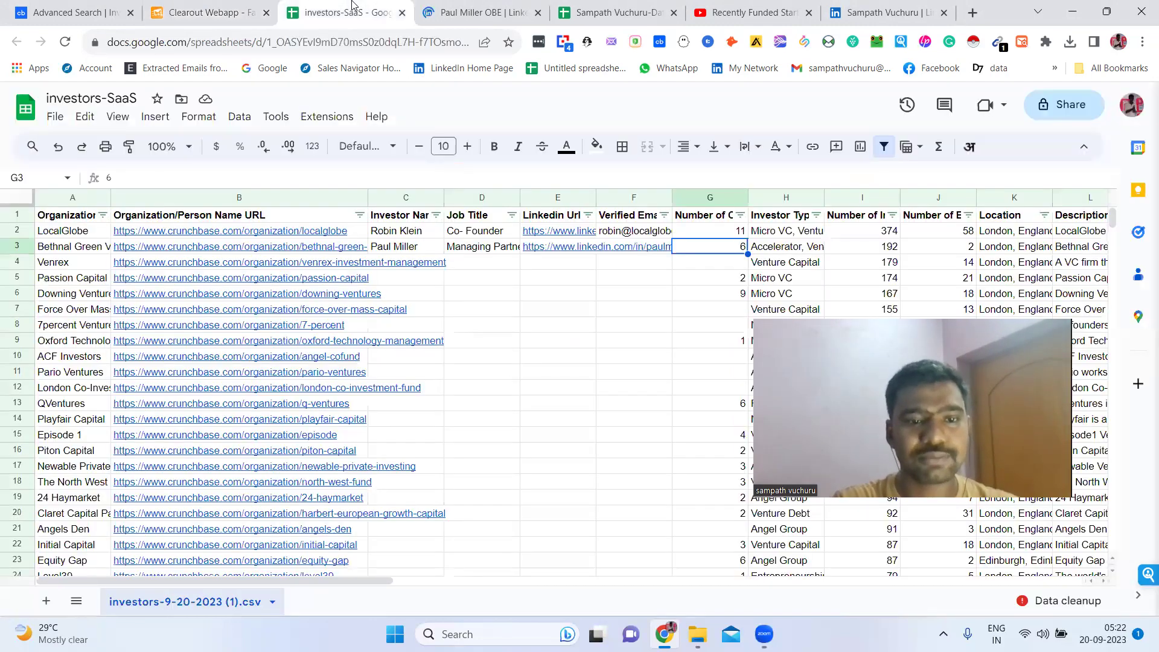
double_click(630, 243)
key(ctrl+v)
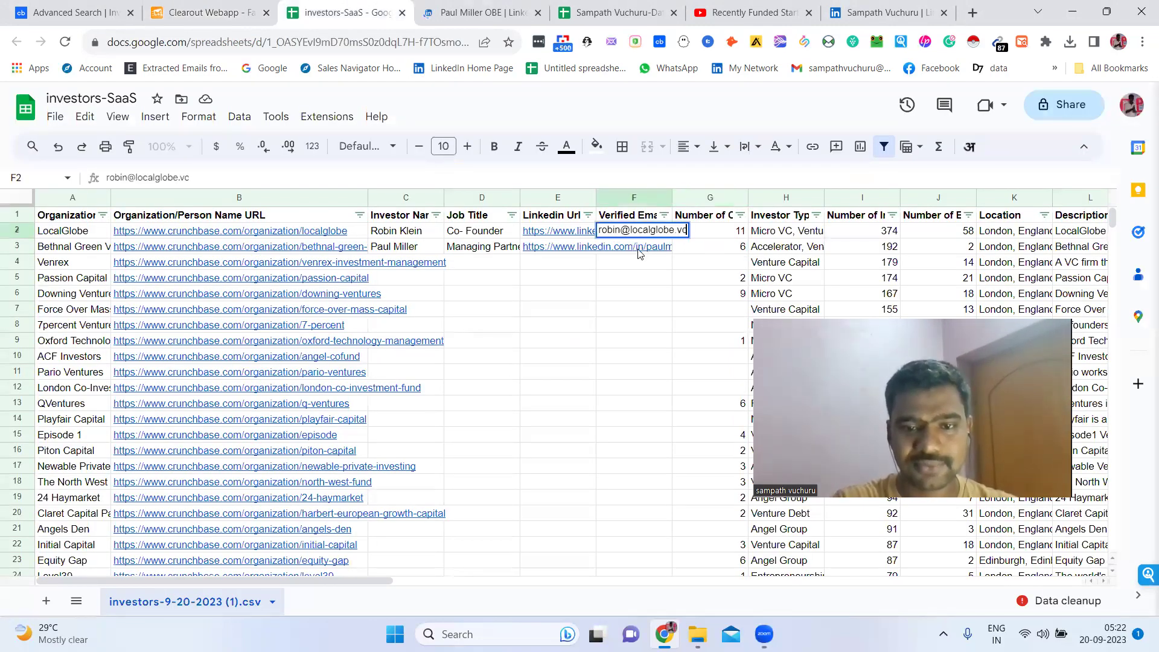
key(Return)
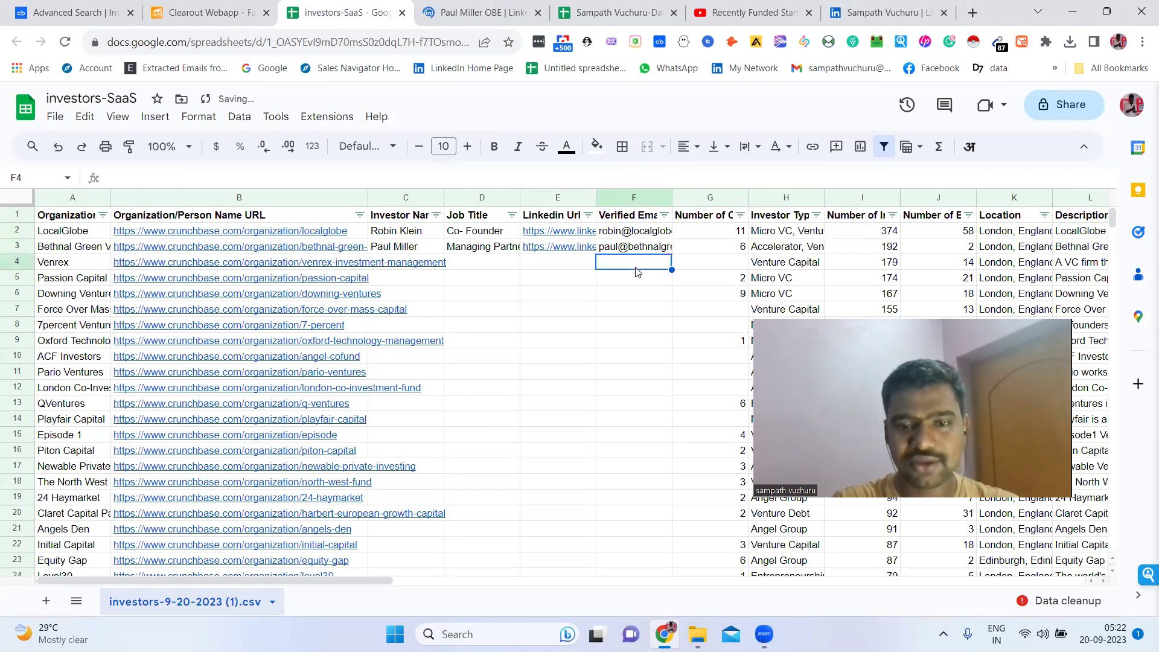
Close the Quick Validation panel, then review the Venrex row 4 before moving up to row 3
click(215, 9)
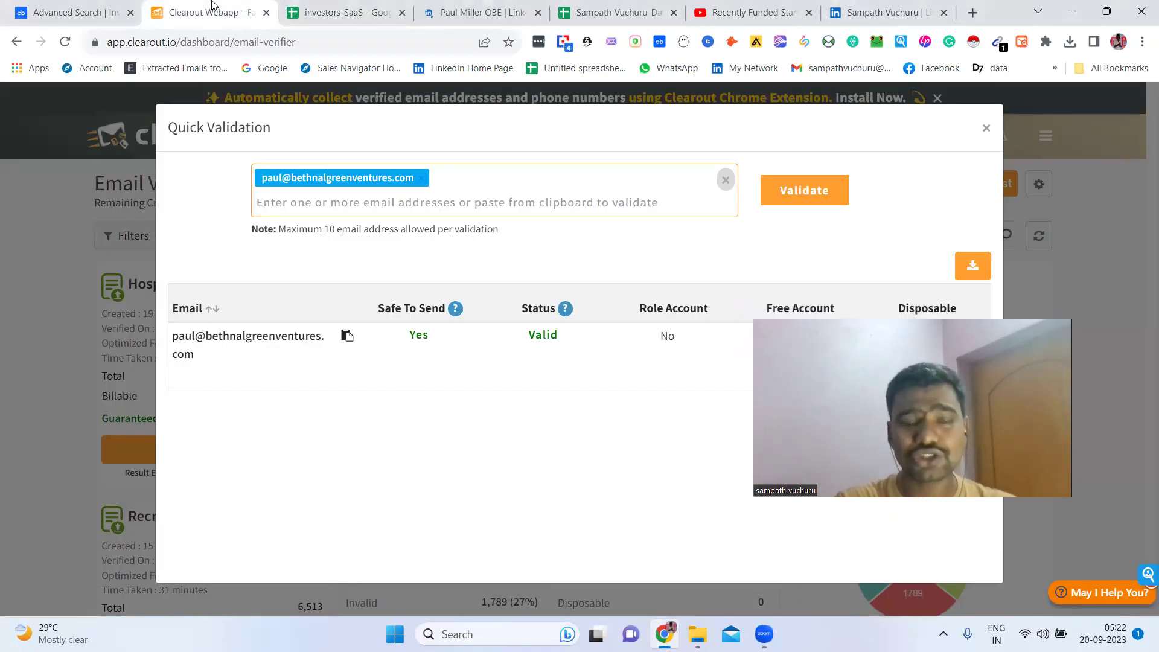
click(987, 127)
click(369, 8)
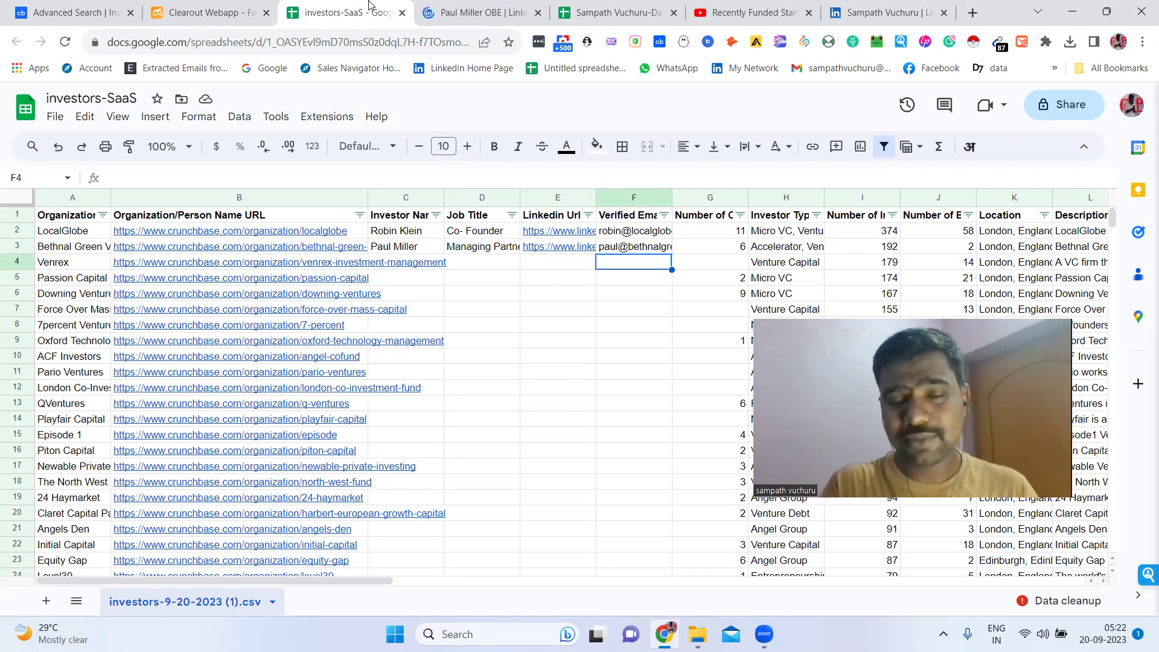
key(Right)
key(Right)
key(Right)
key(Right)
key(Right)
key(Right)
key(Right)
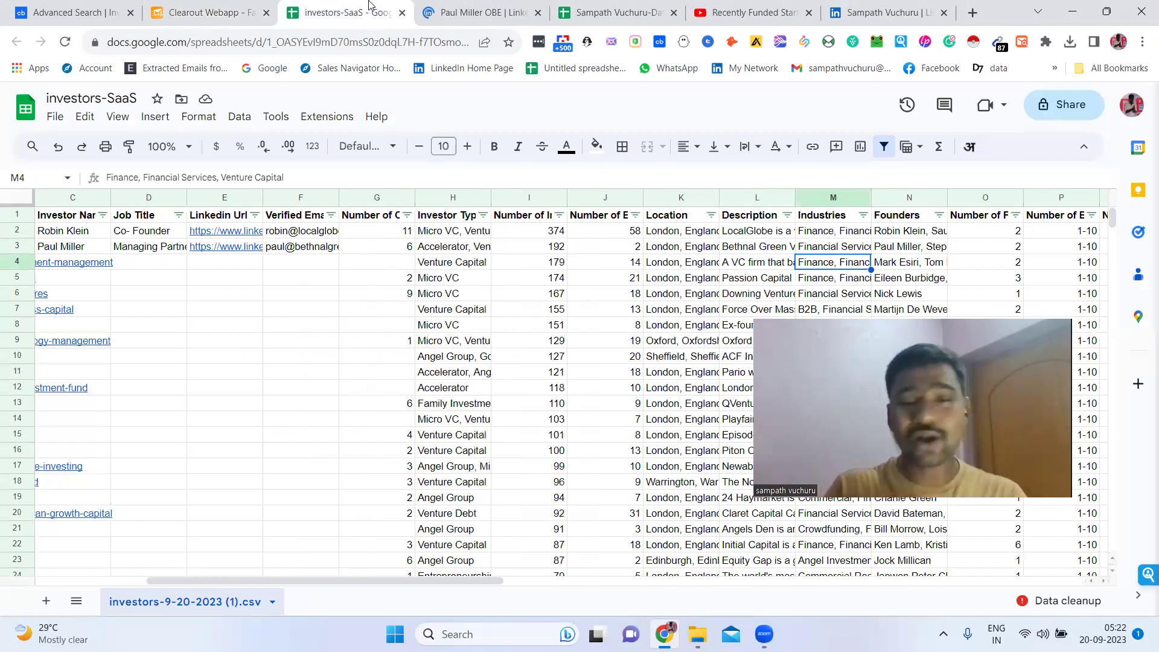
key(Right)
key(Right)
key(Right)
key(Right)
key(Right)
key(Right)
key(Right)
key(Right)
key(Right)
key(Right)
key(Right)
key(Right)
key(Right)
key(Right)
key(Right)
key(Right)
key(Right)
key(Right)
key(Home)
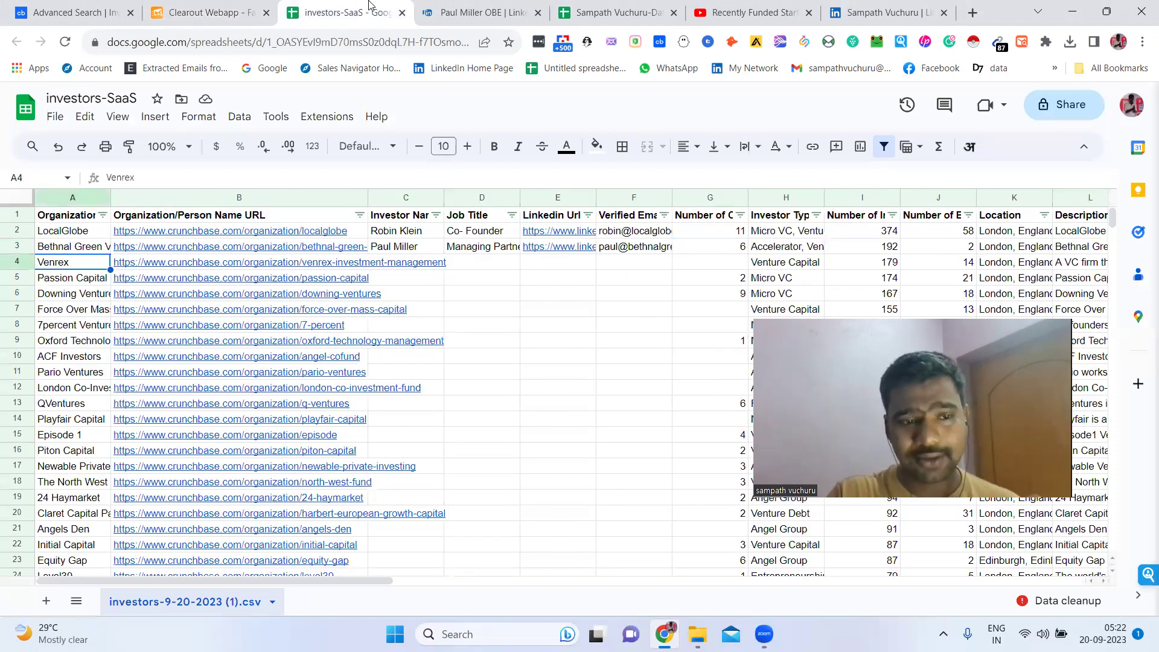
key(Up)
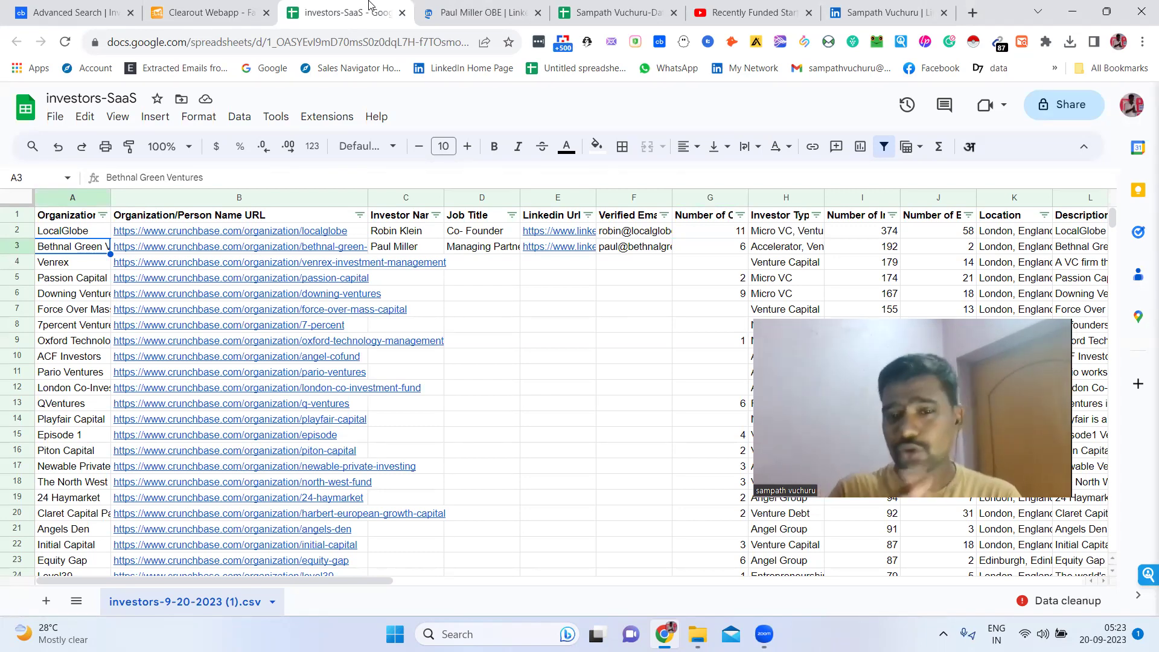
click(734, 8)
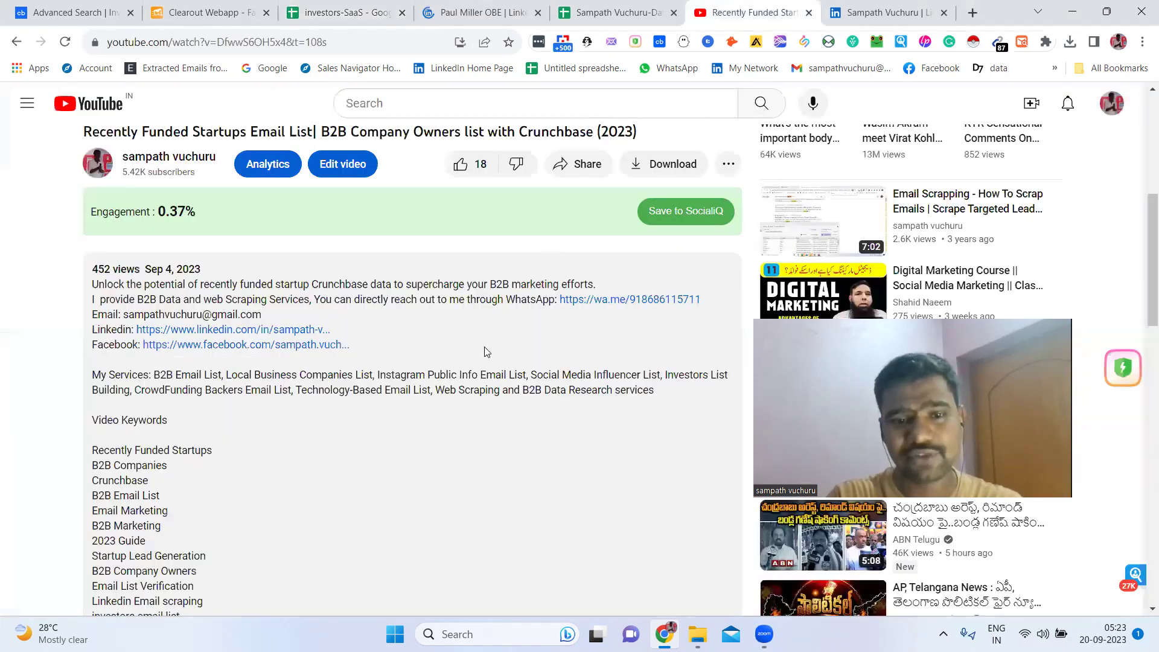
drag(474, 312, 92, 299)
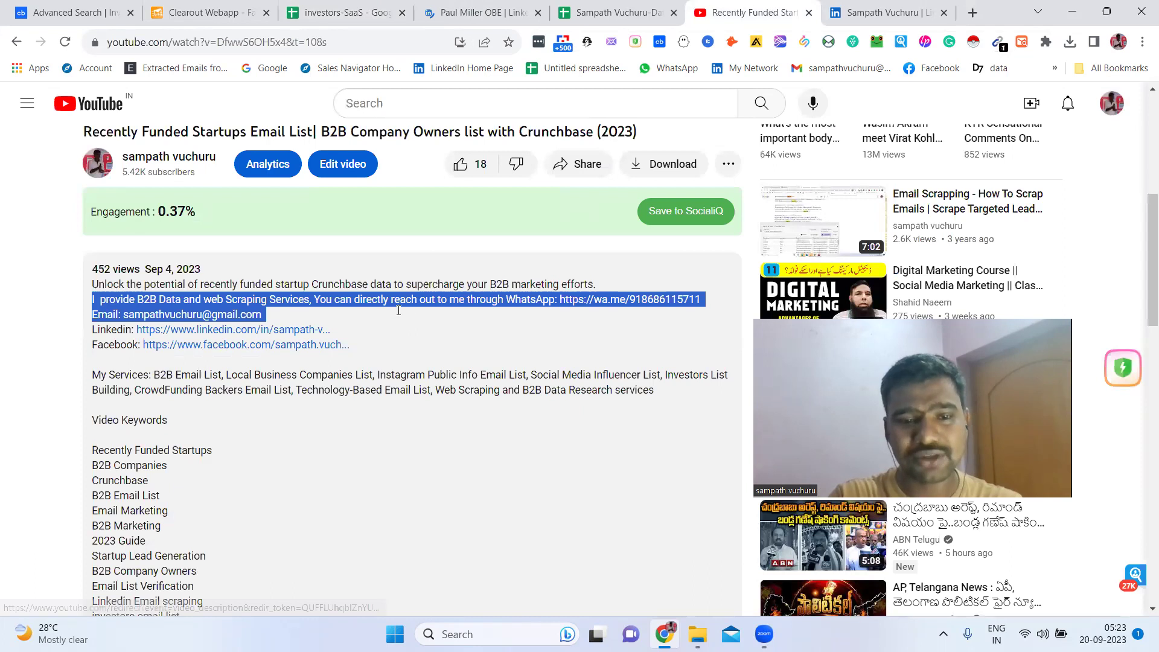
drag(397, 304, 472, 312)
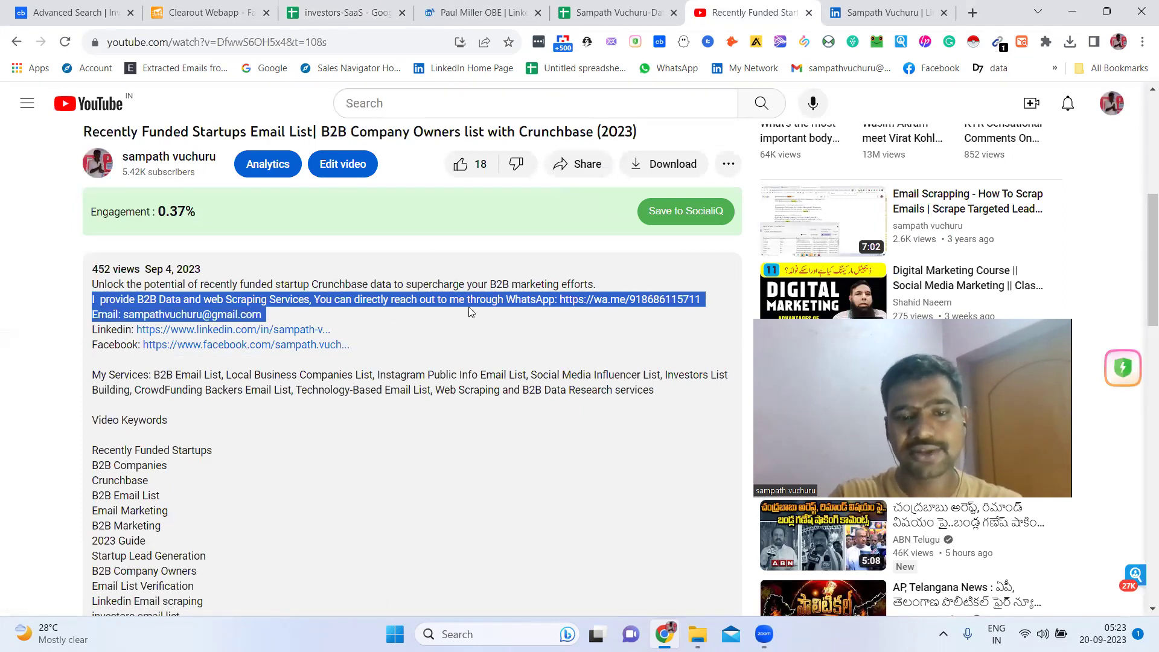
click(472, 312)
drag(92, 300, 379, 344)
click(379, 343)
click(339, 13)
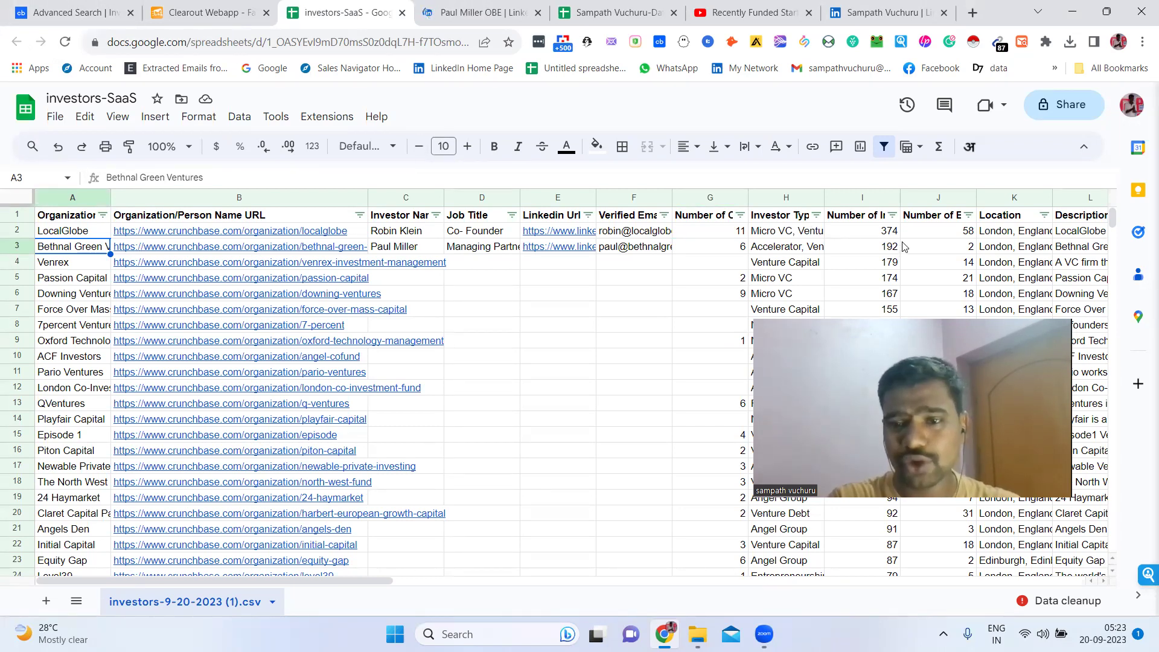
Review the two verified emails in F2:F3, then bring up the channel owner's LinkedIn profile page
click(533, 294)
key(Right)
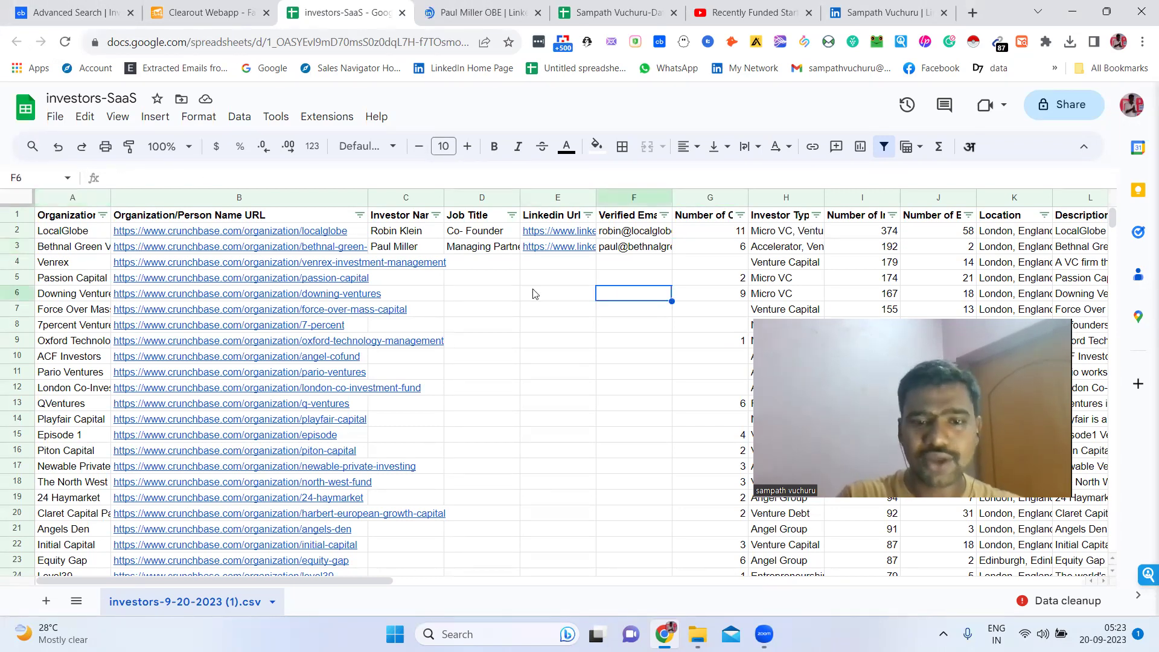
key(Right)
key(Right)
key(Right)
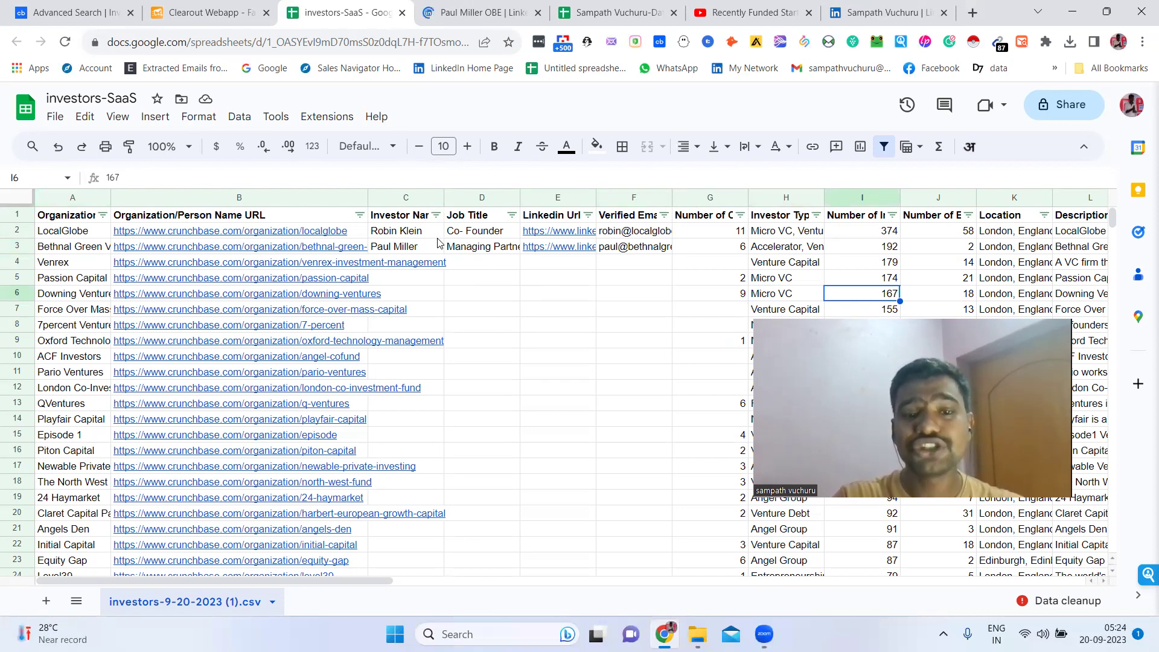
click(628, 232)
drag(628, 232, 631, 246)
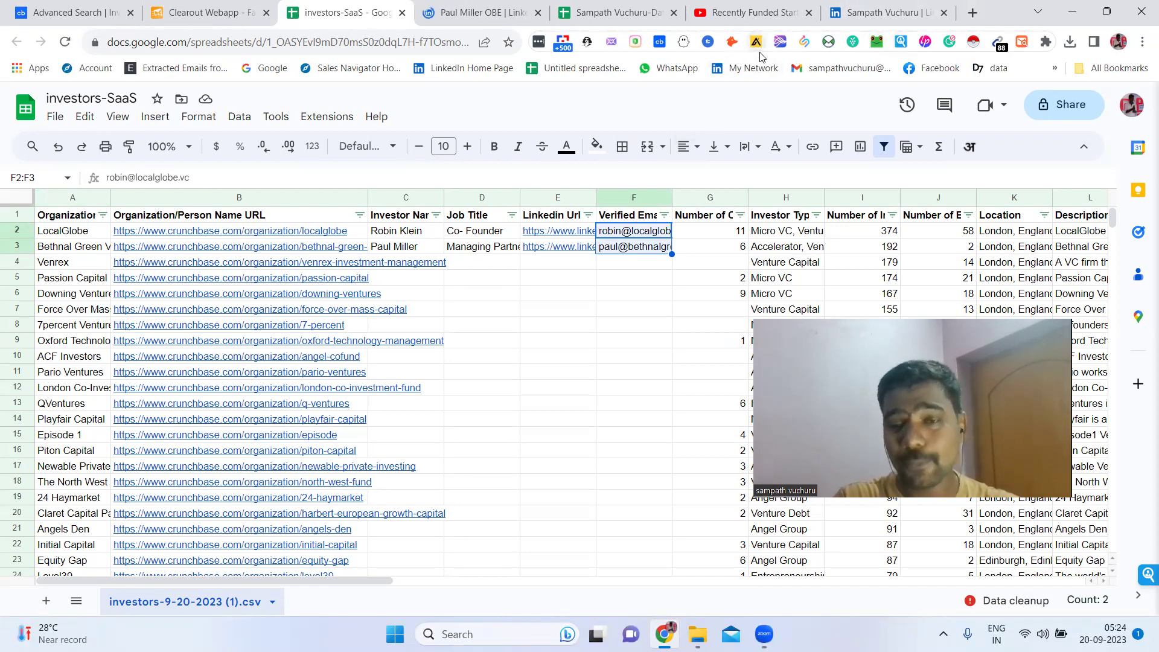
click(694, 236)
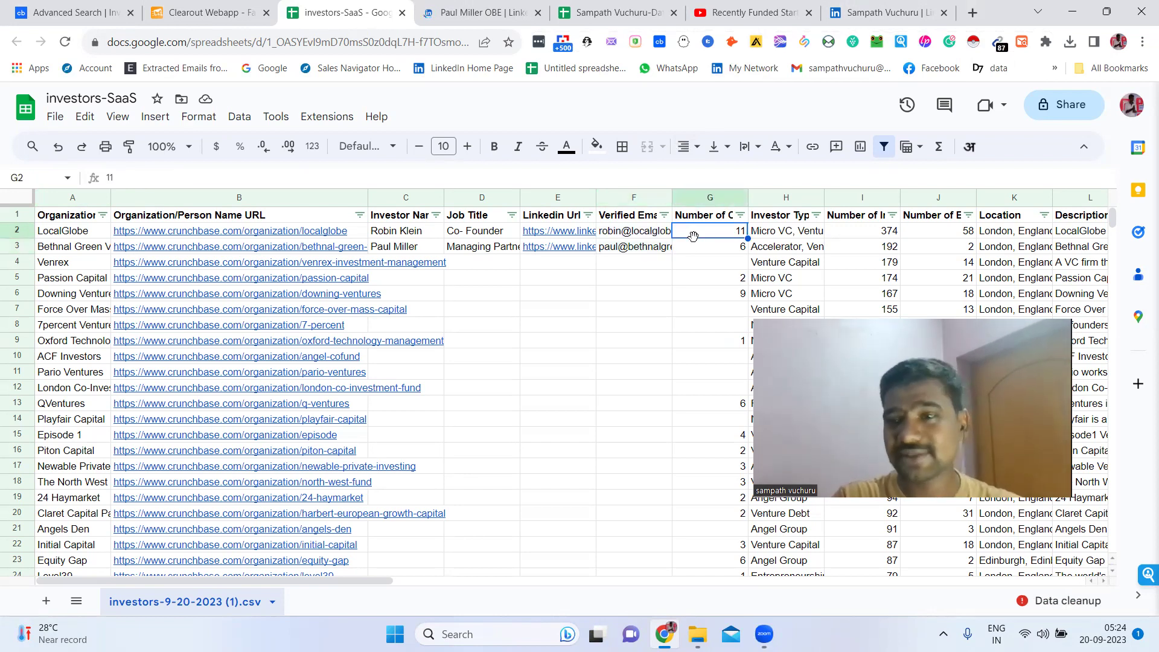
click(683, 296)
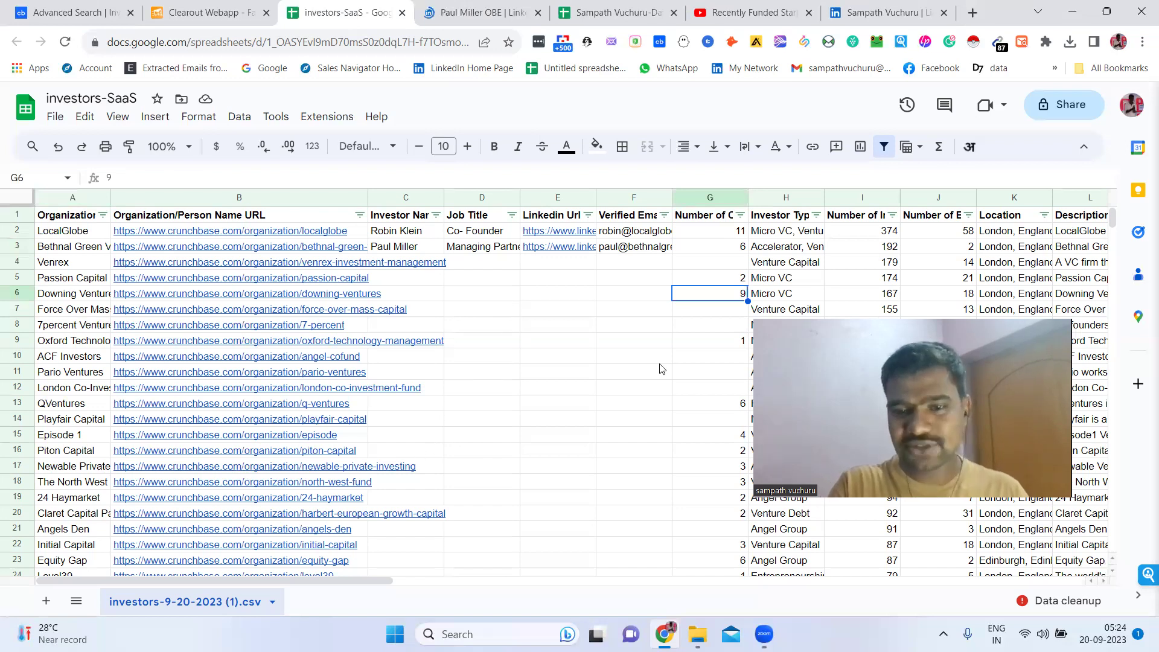
click(664, 5)
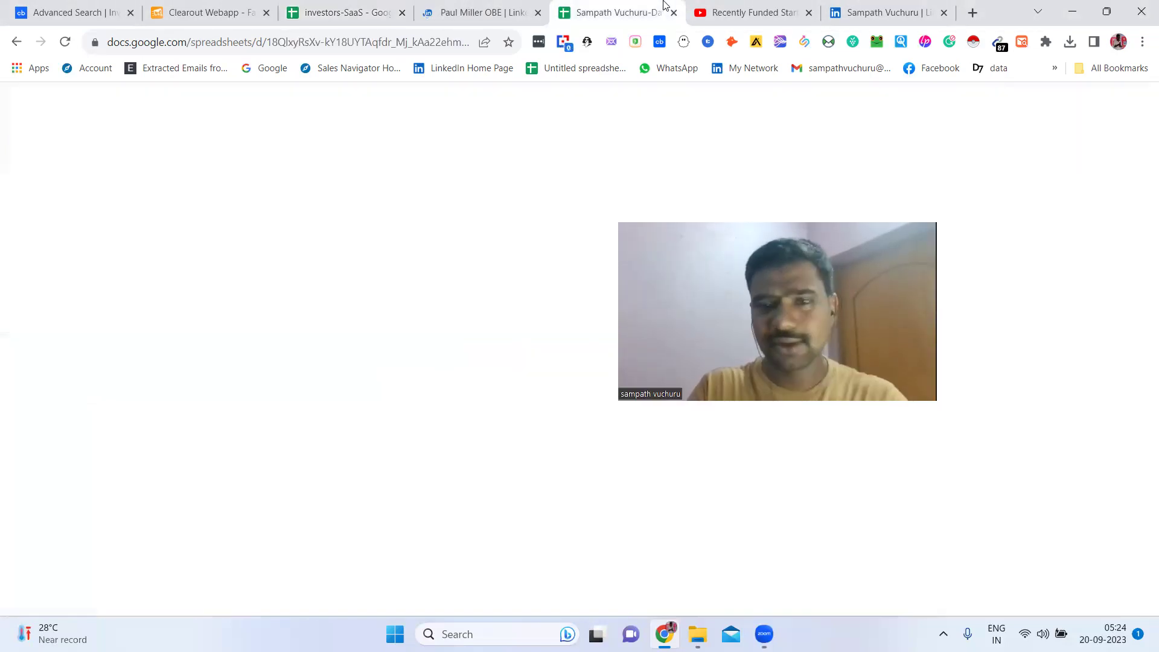
click(852, 4)
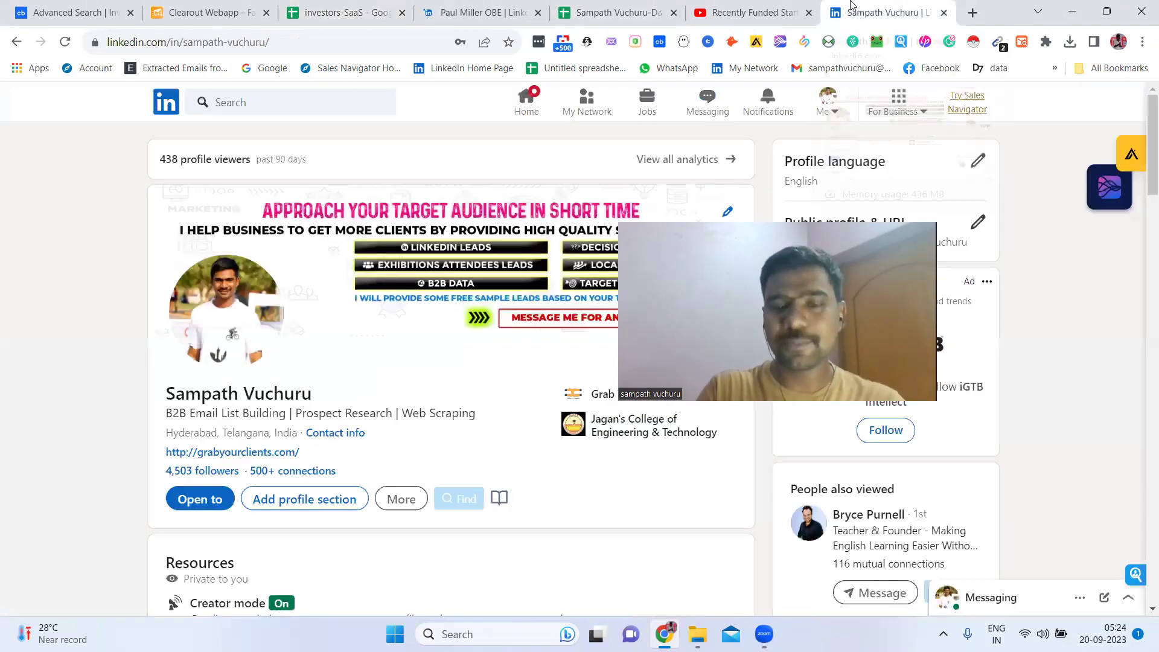